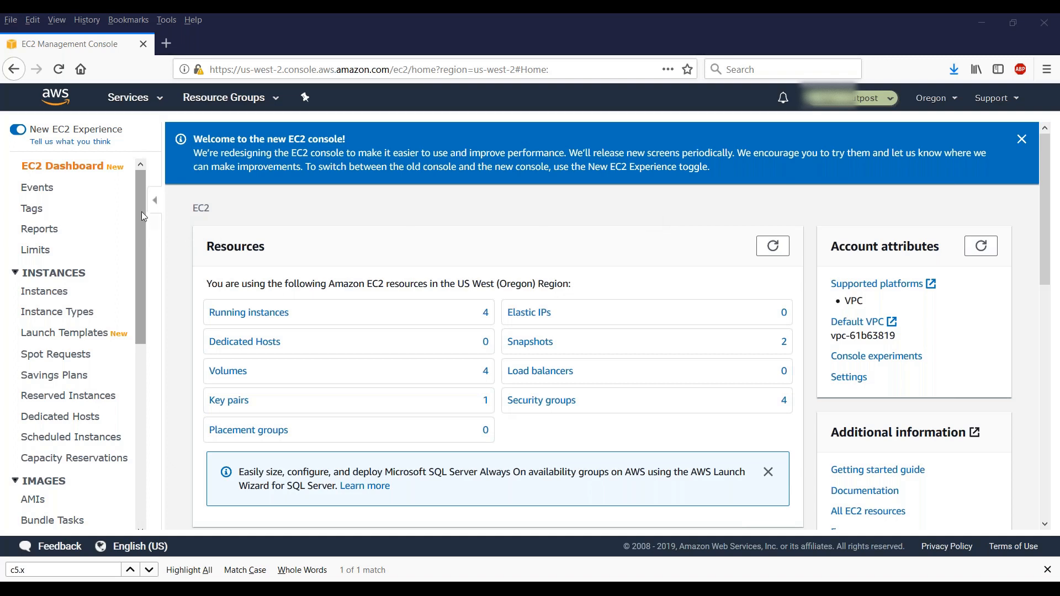
Start launching an instance from the Citrix ADC image among the account's own AMIs
{"action": "left_click_drag", "start_coordinate": [142, 203], "coordinate": [134, 302]}
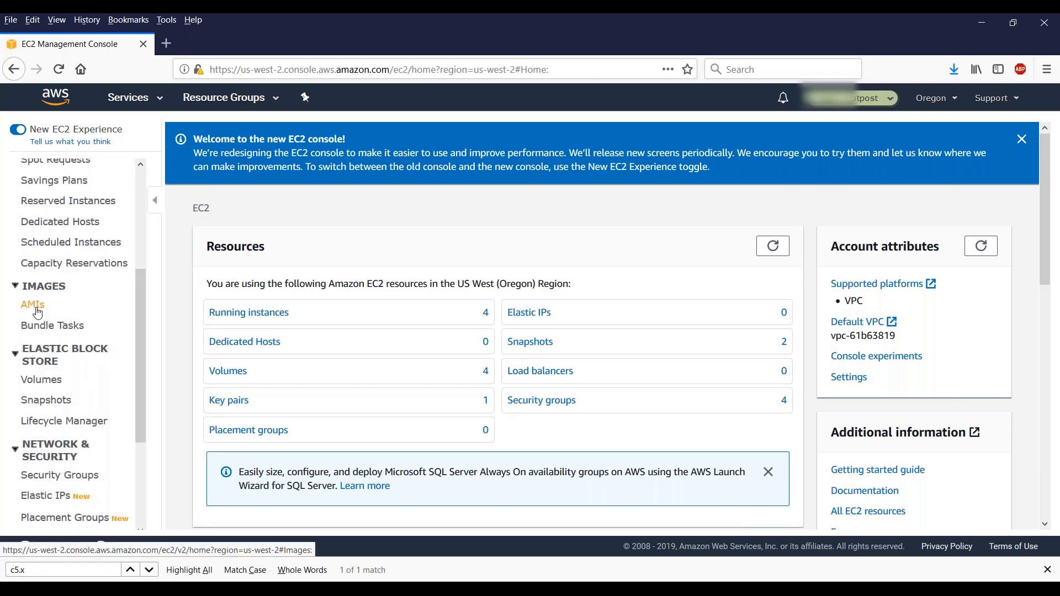
{"action": "left_click", "coordinate": [35, 306]}
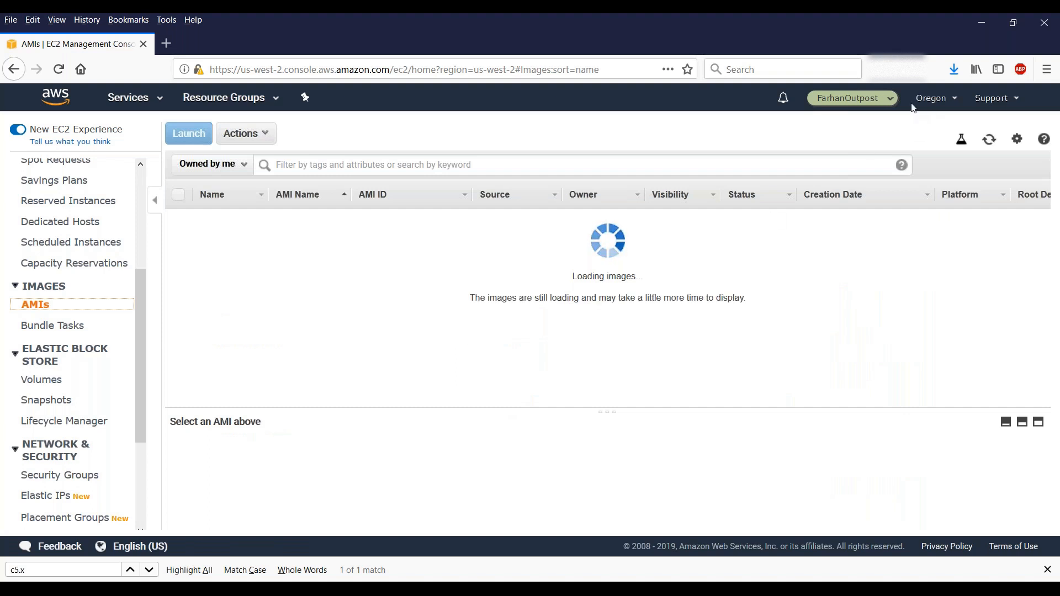
{"action": "left_click", "coordinate": [179, 219]}
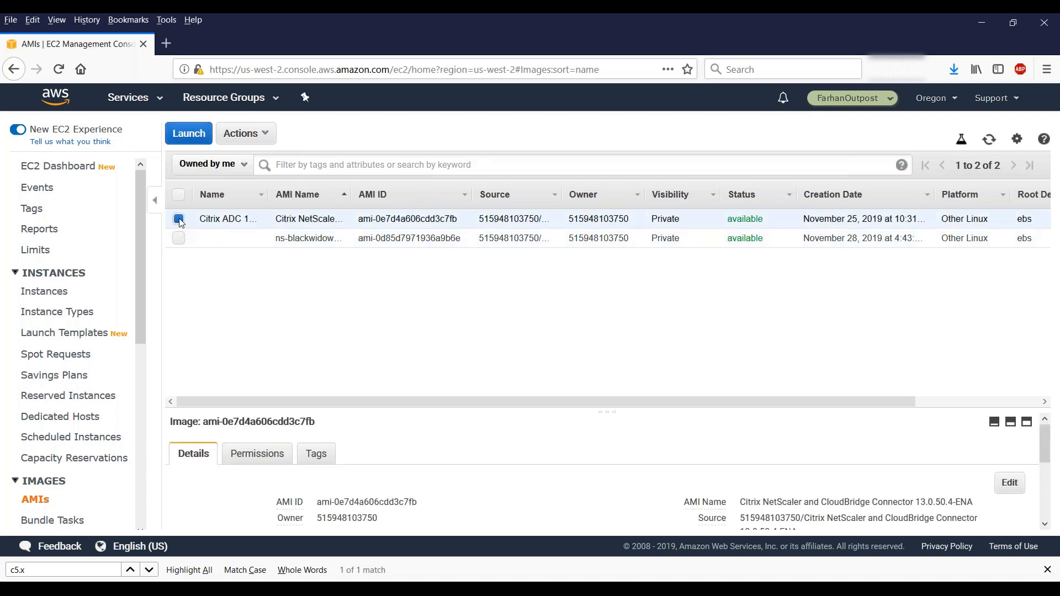
{"action": "left_click", "coordinate": [188, 135]}
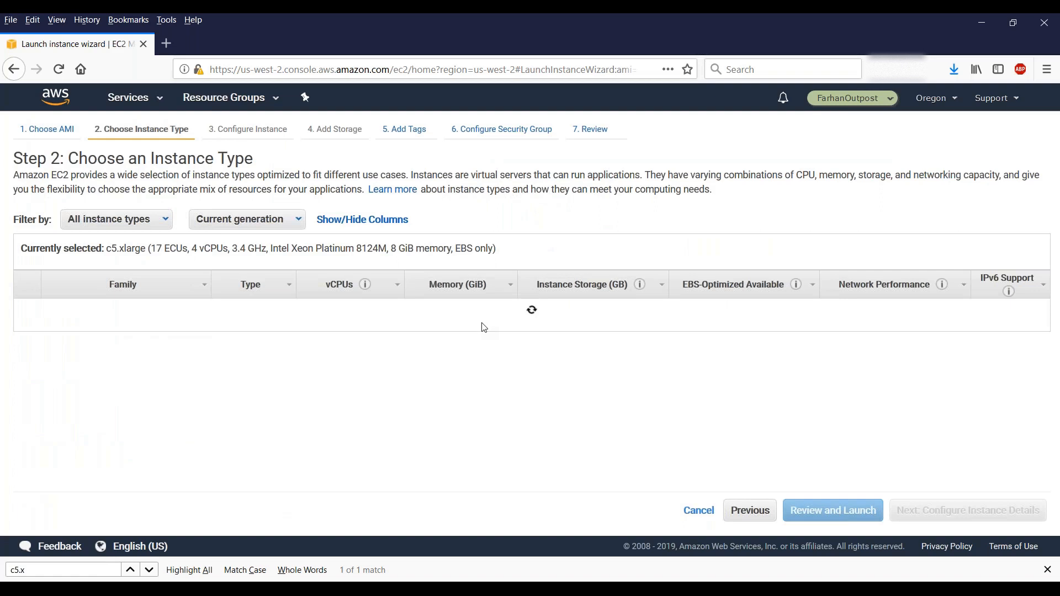
Find and select the c5.xlarge instance type, and continue to the instance details
{"action": "key", "text": "ctrl+f"}
{"action": "key", "text": "Return"}
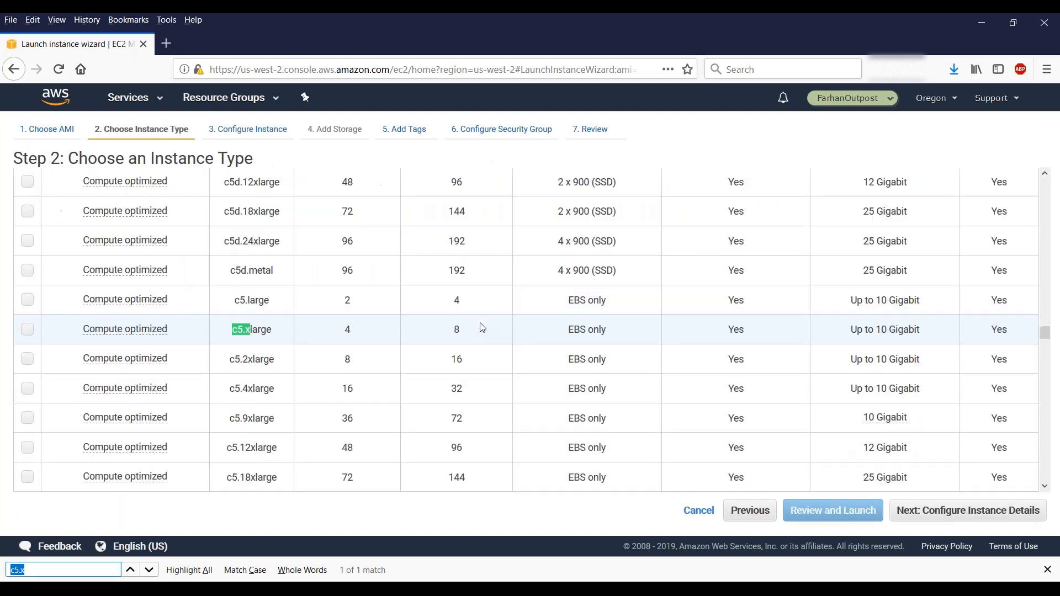
{"action": "left_click", "coordinate": [29, 330]}
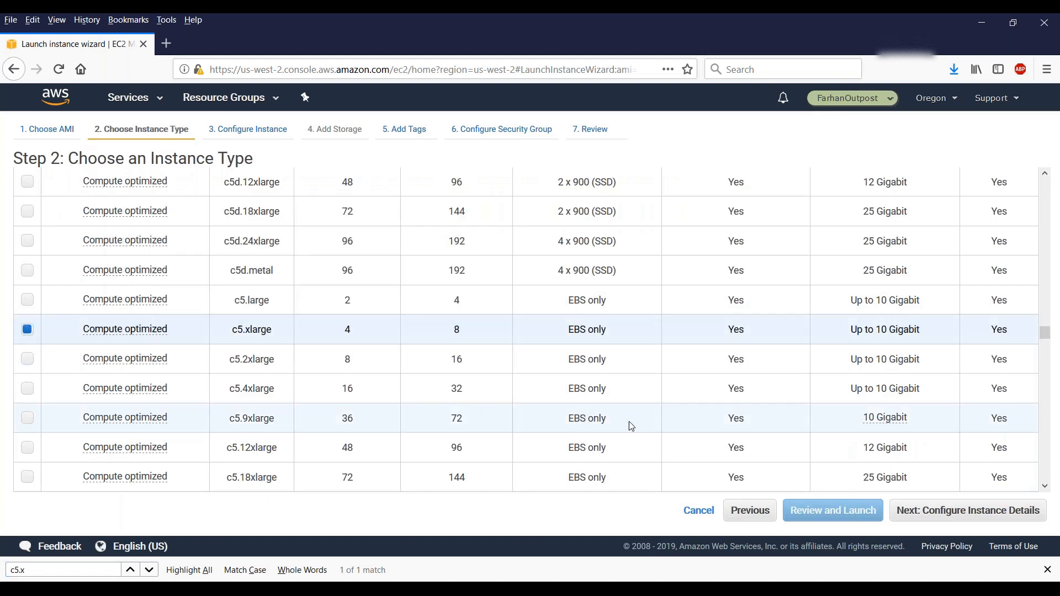
{"action": "left_click", "coordinate": [933, 511]}
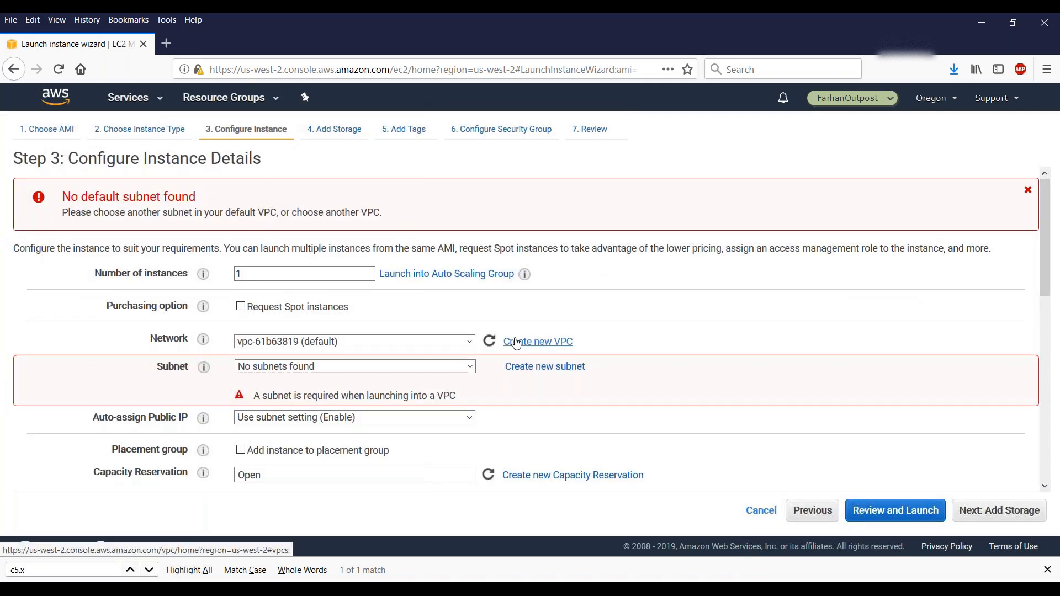
Set the instance's network to the Outpost Evaluation VPC and its subnet to Management
{"action": "left_click", "coordinate": [409, 342]}
{"action": "left_click", "coordinate": [402, 356]}
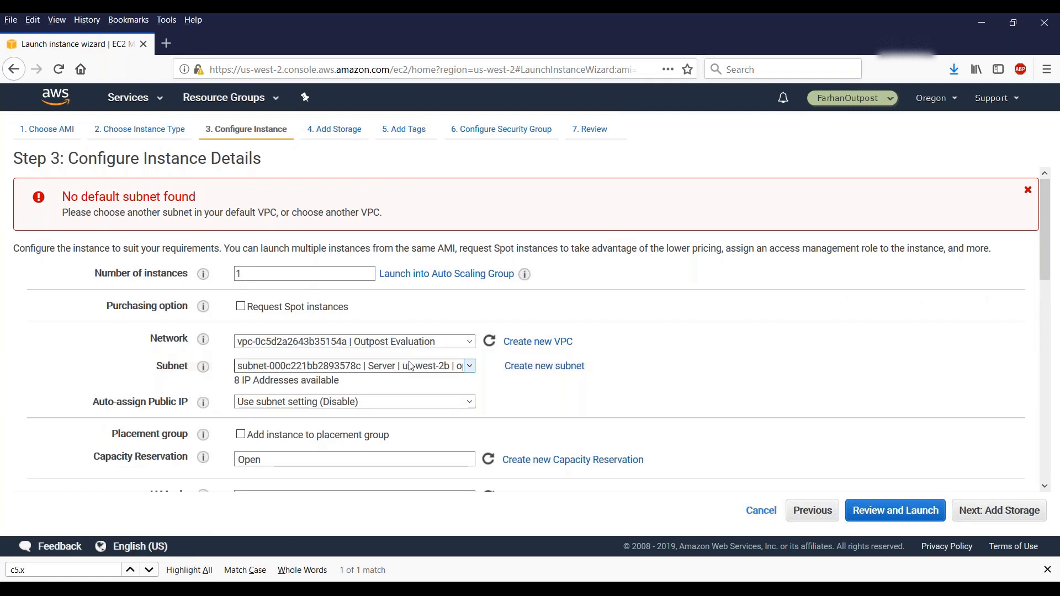
{"action": "left_click", "coordinate": [410, 366]}
{"action": "left_click", "coordinate": [397, 396]}
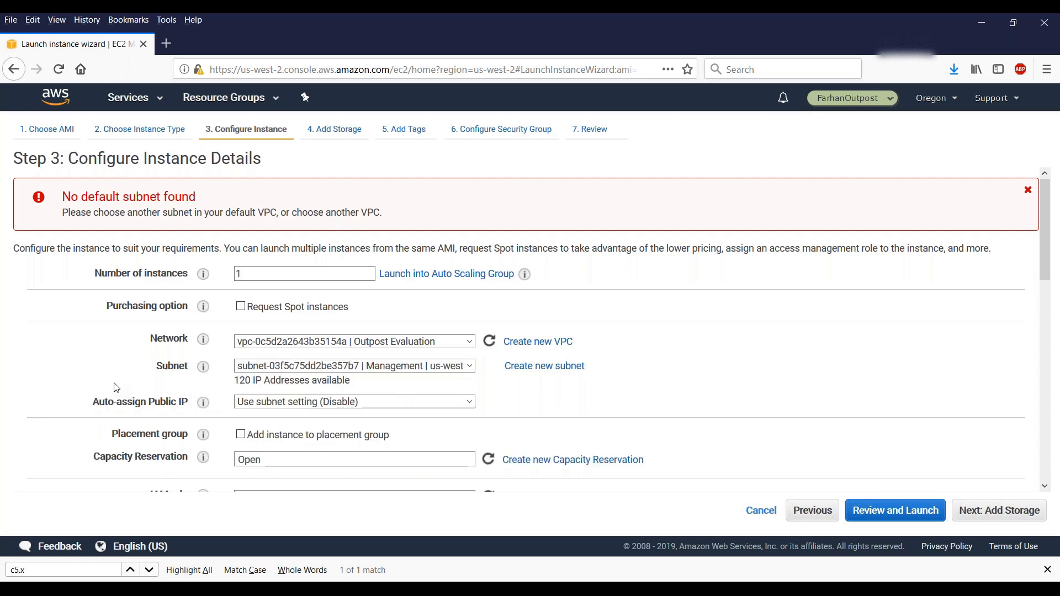
Assign the EC2InstaneRole IAM role to the instance
{"action": "scroll", "coordinate": [807, 409], "scroll_direction": "down", "scroll_amount": 5}
{"action": "scroll", "coordinate": [825, 388], "scroll_direction": "up", "scroll_amount": 1}
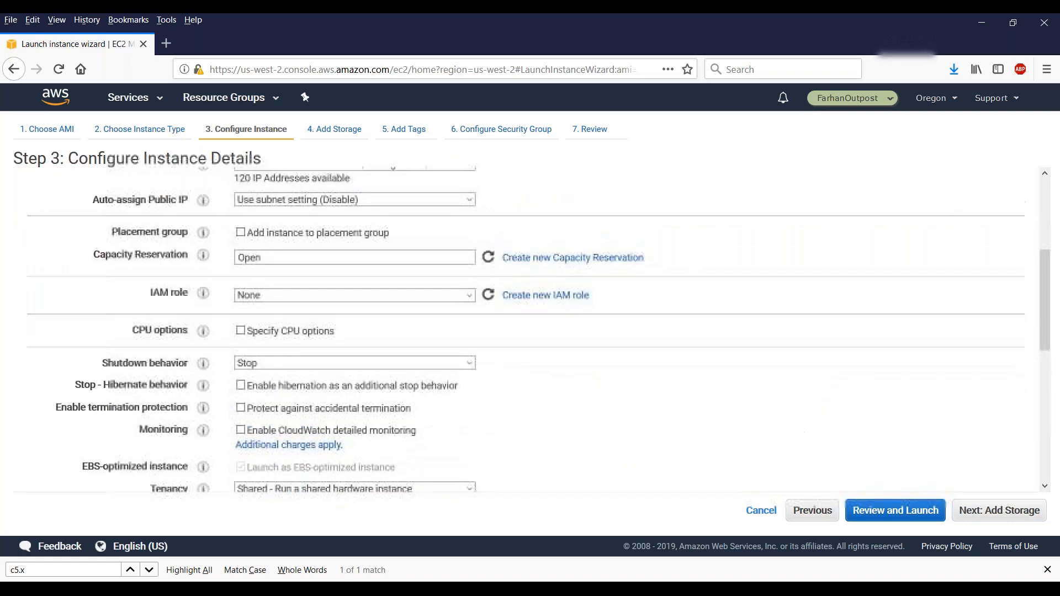
{"action": "left_click", "coordinate": [463, 302]}
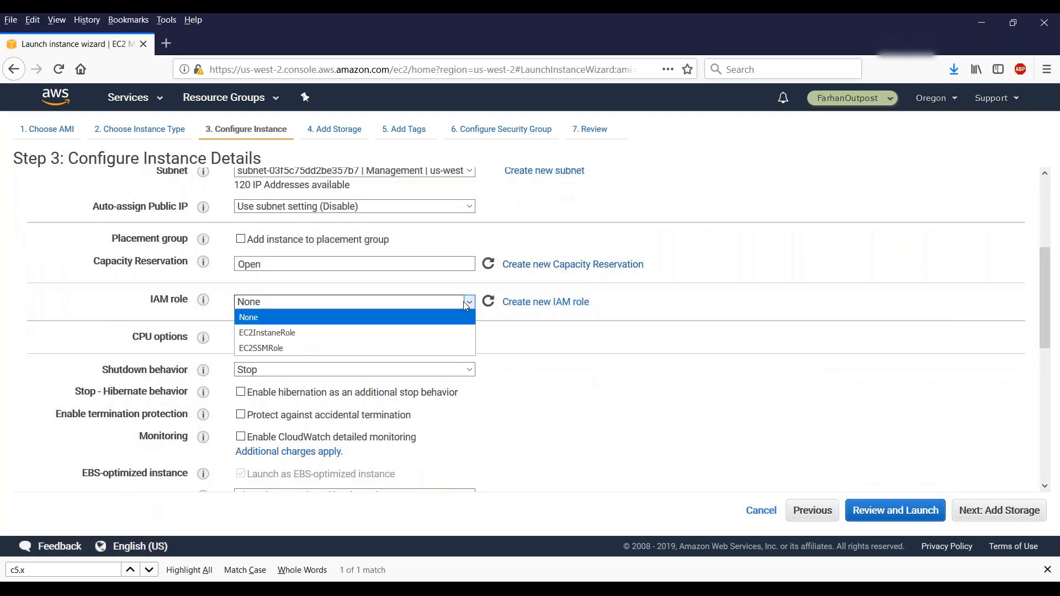
{"action": "left_click", "coordinate": [421, 334]}
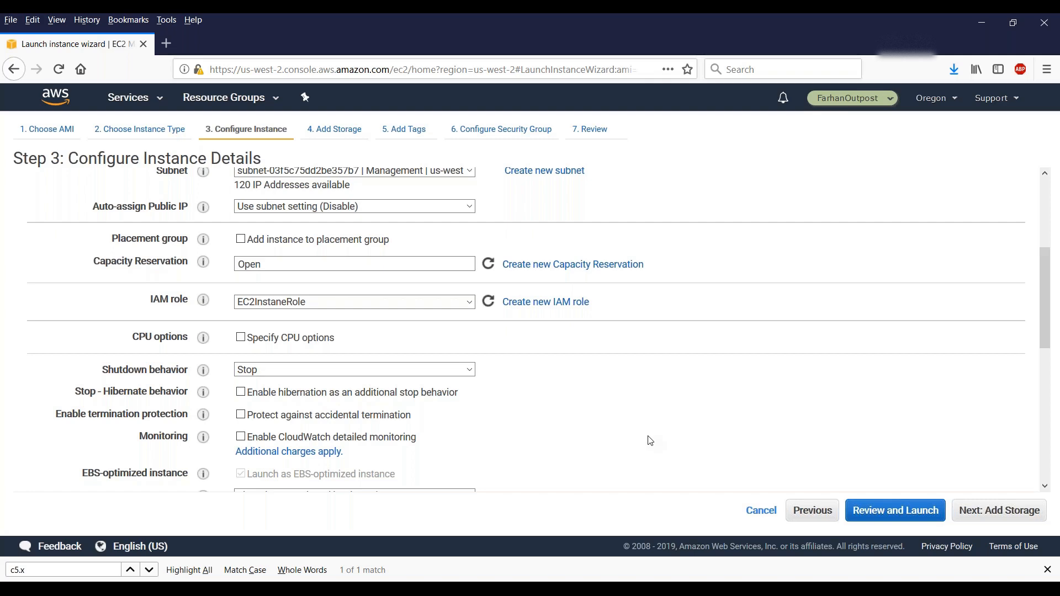
Add a second network interface, eth1, in the Client subnet and continue to the storage settings
{"action": "scroll", "coordinate": [729, 453], "scroll_direction": "down", "scroll_amount": 5}
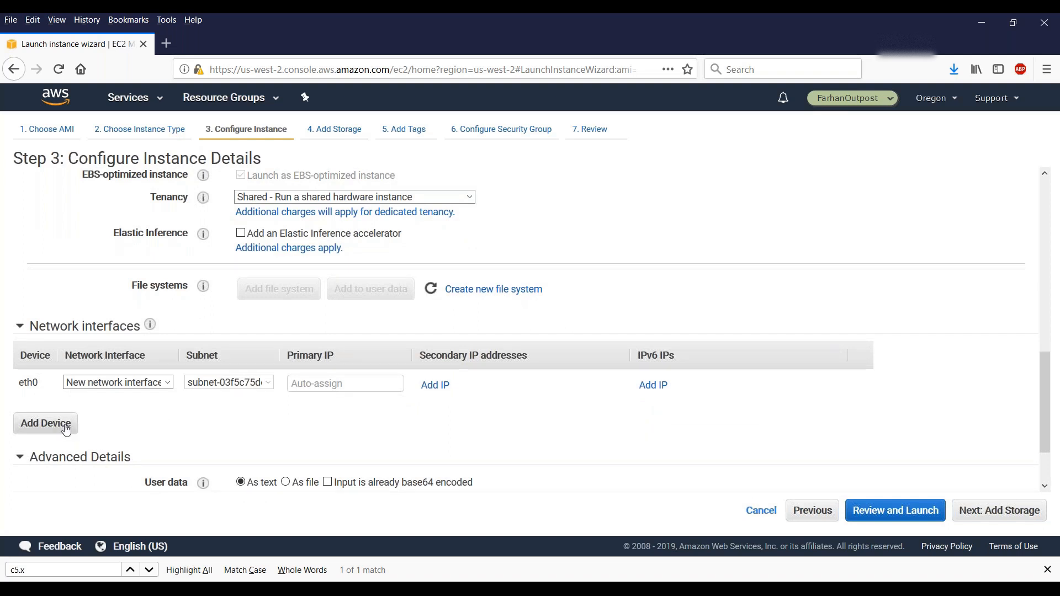
{"action": "left_click", "coordinate": [46, 423]}
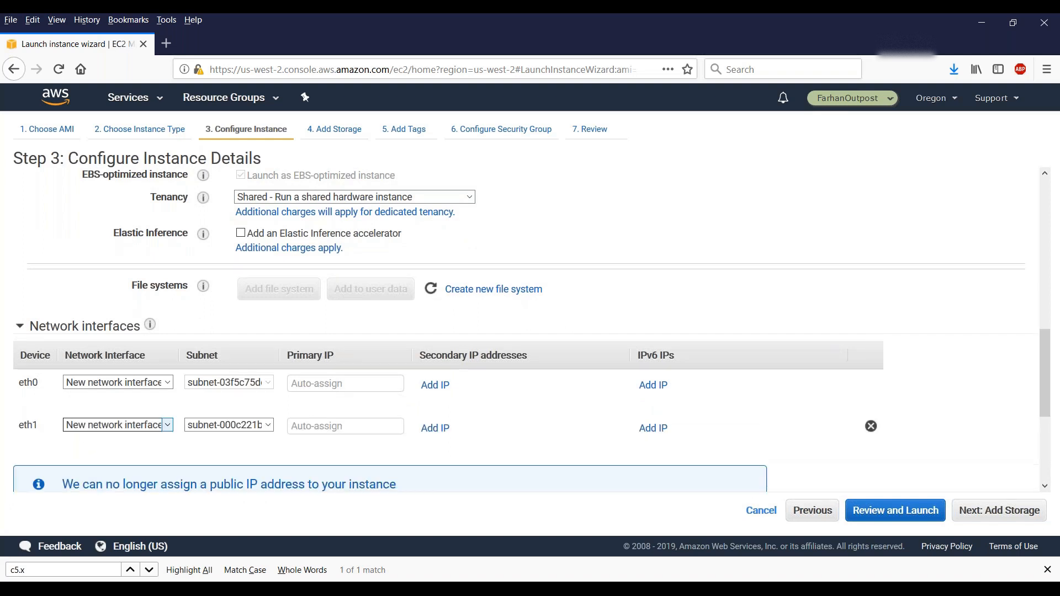
{"action": "left_click", "coordinate": [222, 426]}
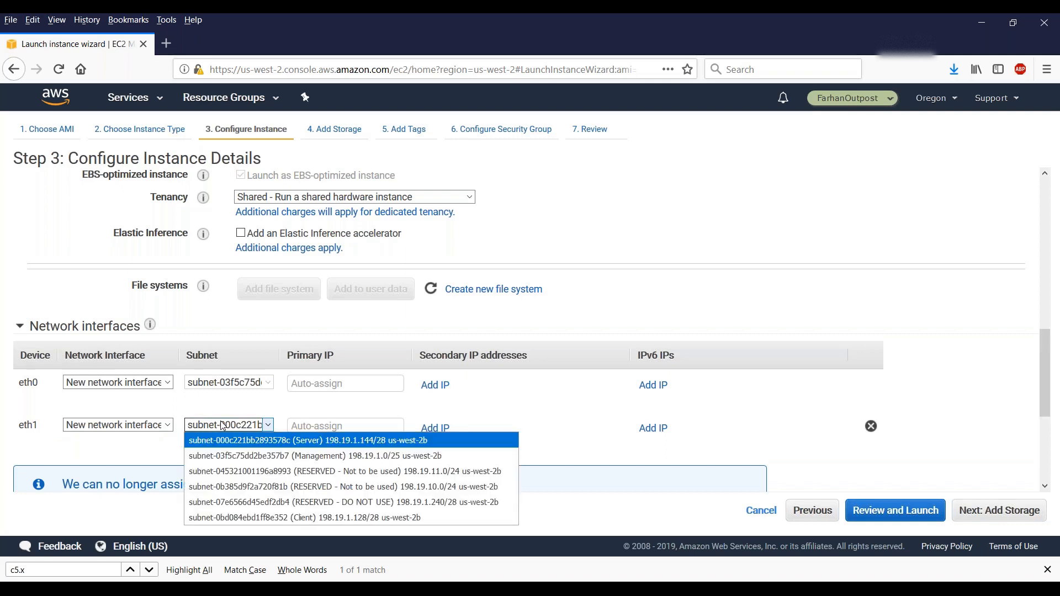
{"action": "left_click", "coordinate": [249, 518]}
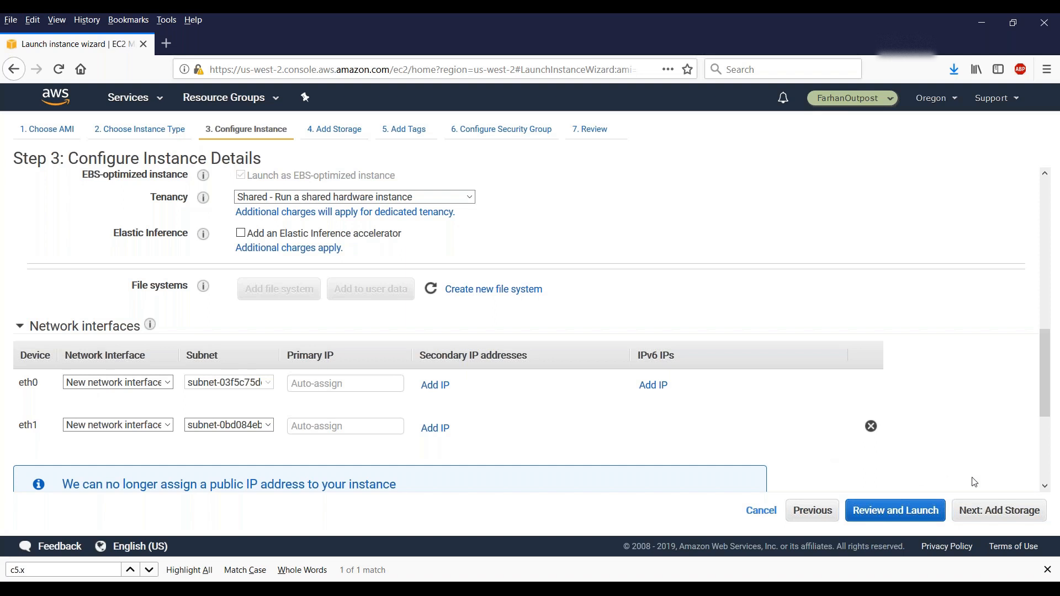
{"action": "left_click", "coordinate": [982, 504]}
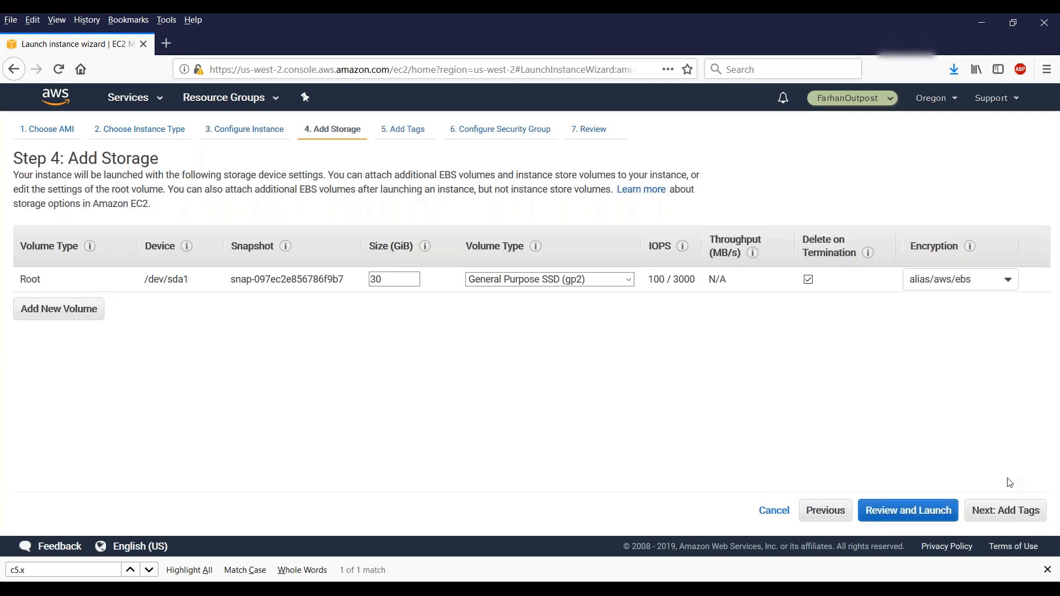
Keep the default storage and add a tag with key Name and value CitrixADCPrimary
{"action": "left_click", "coordinate": [1007, 508]}
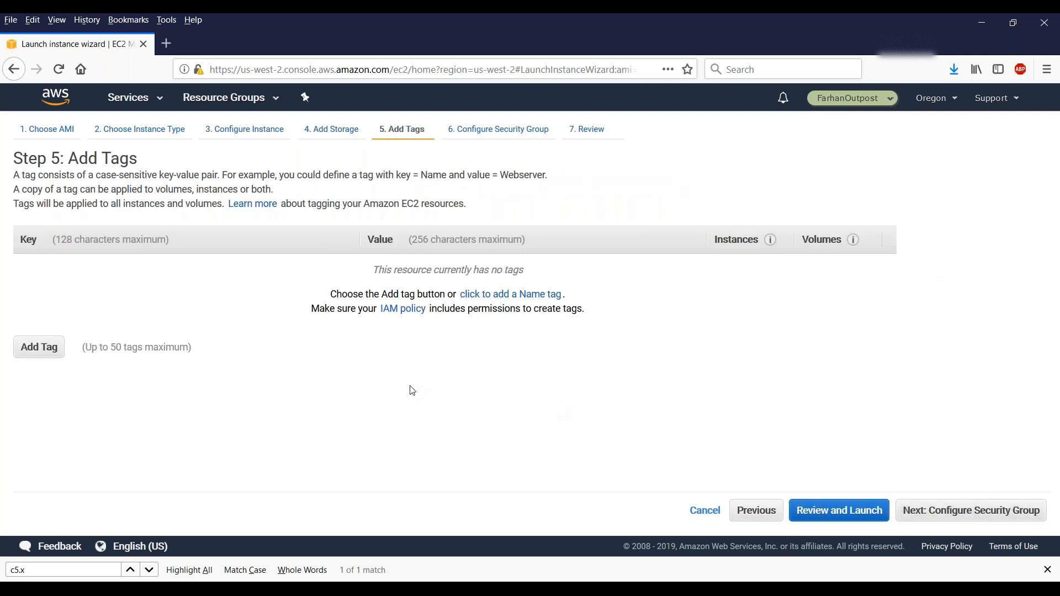
{"action": "left_click", "coordinate": [30, 353]}
{"action": "left_click", "coordinate": [90, 279]}
{"action": "type", "text": "Name"}
{"action": "key", "text": "Tab"}
{"action": "type", "text": "Citrix"}
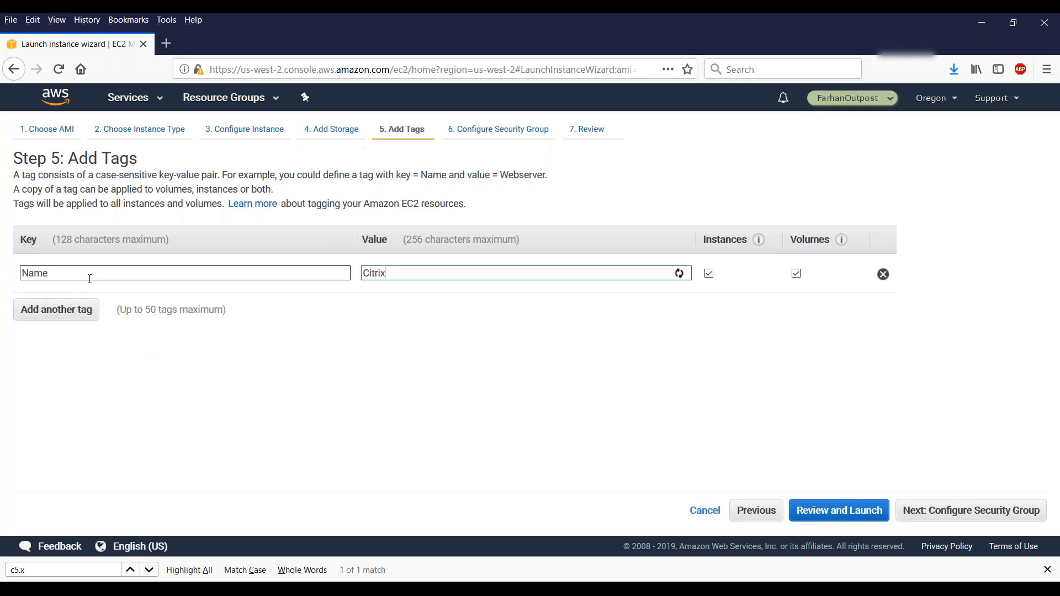
{"action": "type", "text": "ADCPrimary"}
Assign the existing HA communication port security group to the instance and proceed to the launch review
{"action": "left_click", "coordinate": [958, 510]}
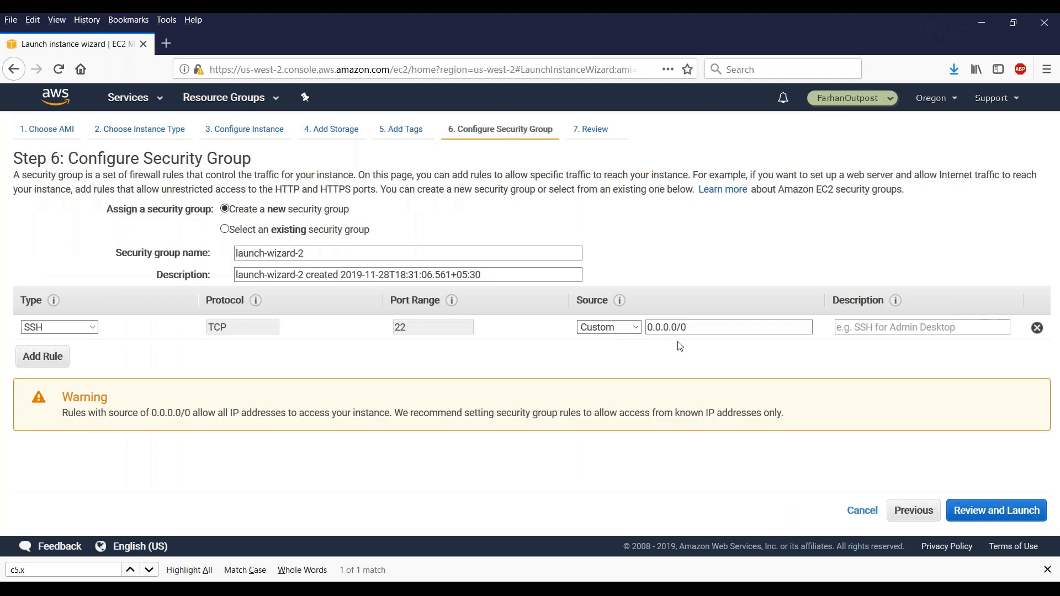
{"action": "left_click", "coordinate": [224, 230]}
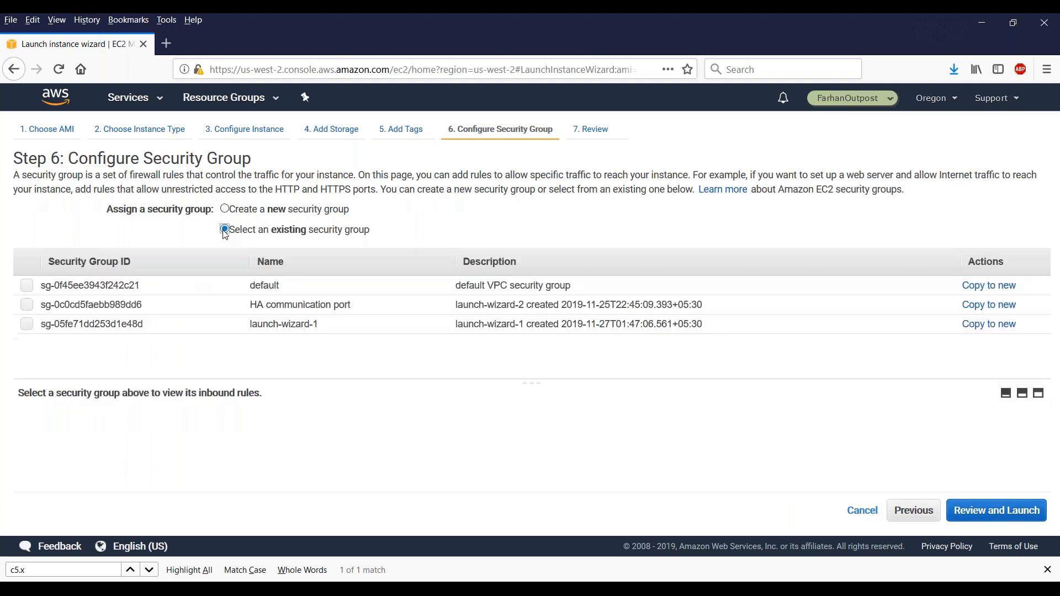
{"action": "left_click", "coordinate": [27, 305]}
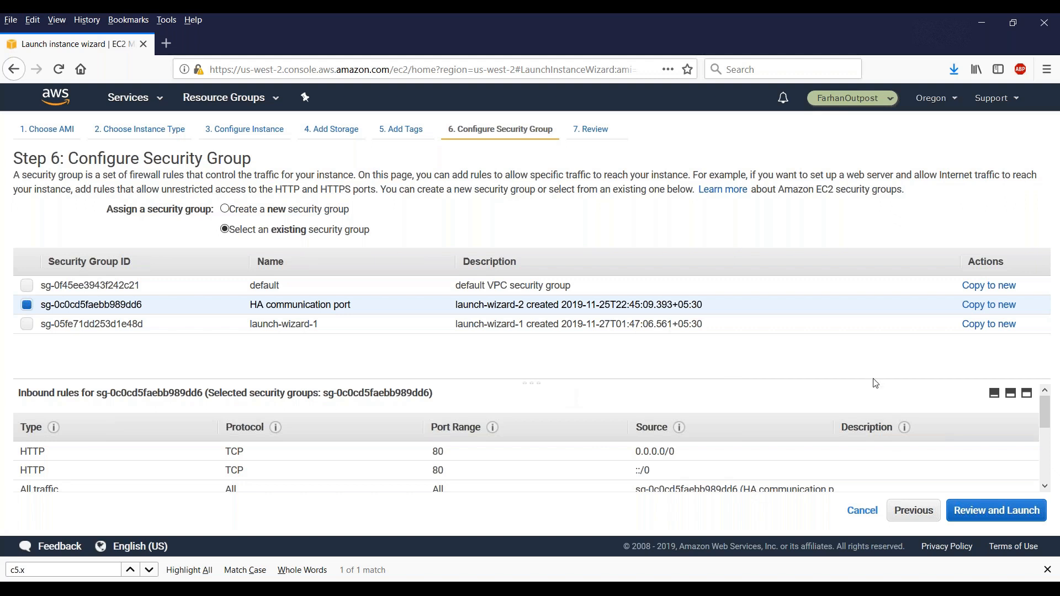
{"action": "left_click", "coordinate": [988, 512]}
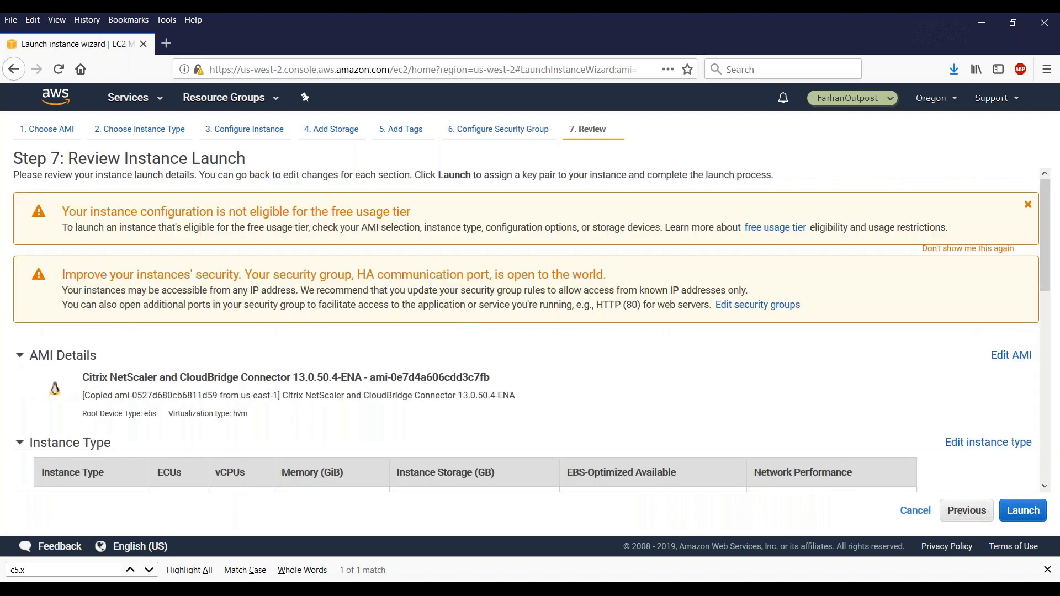
Launch the instance with the existing outpost key pair, acknowledging access to its private key file, and open the instances list
{"action": "scroll", "coordinate": [1048, 455], "scroll_direction": "down", "scroll_amount": 10}
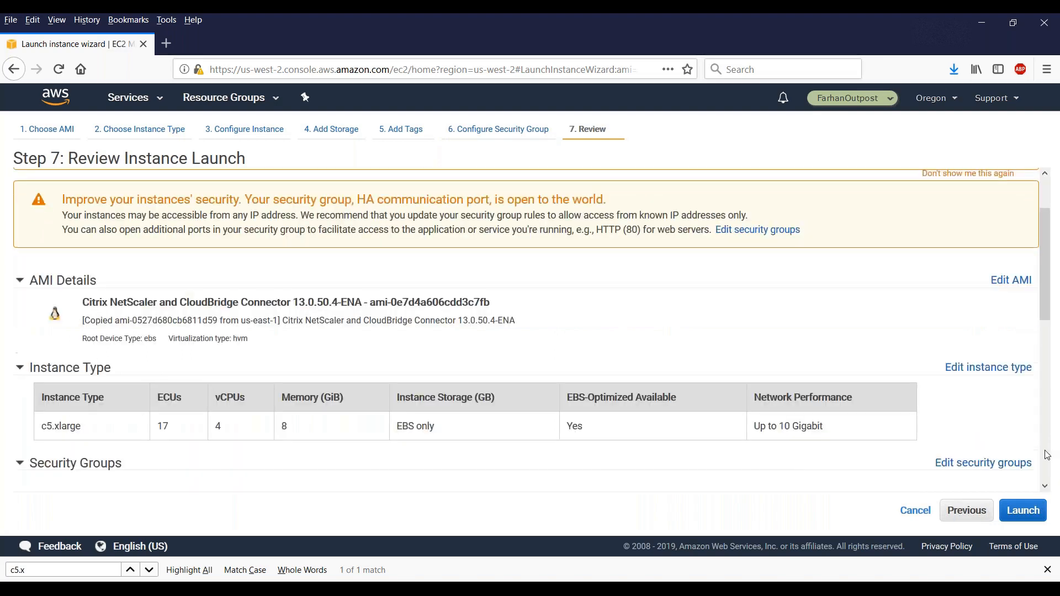
{"action": "left_click", "coordinate": [1023, 511]}
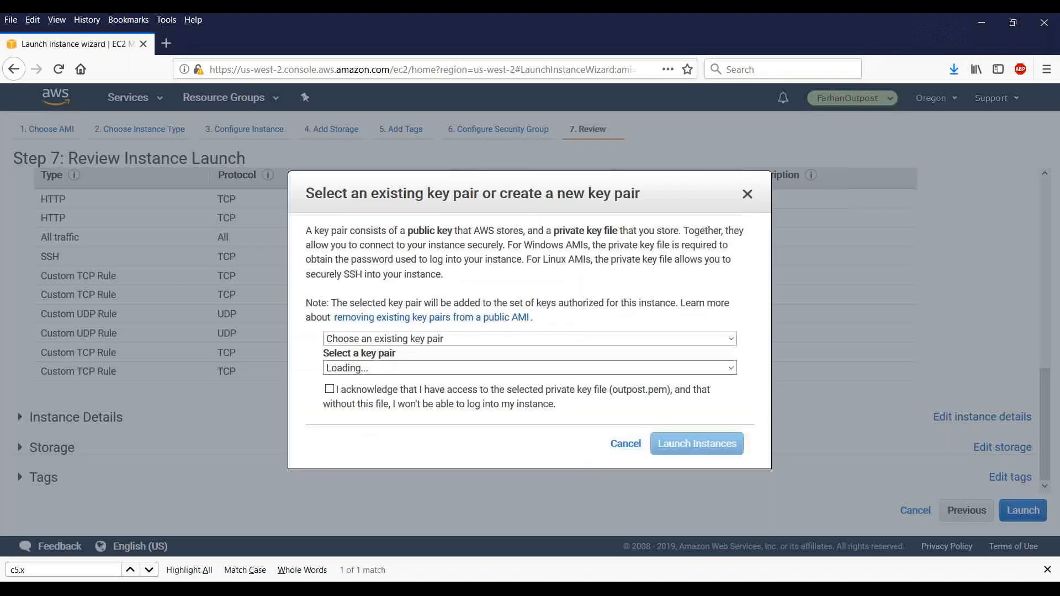
{"action": "left_click", "coordinate": [330, 390]}
{"action": "left_click", "coordinate": [714, 449]}
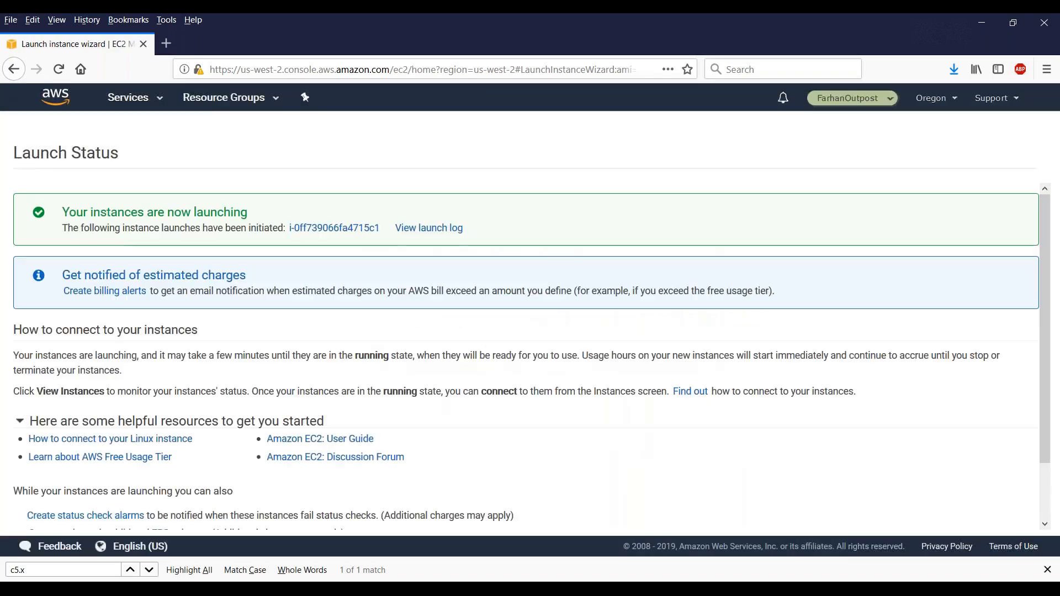
{"action": "scroll", "coordinate": [1043, 508], "scroll_direction": "down", "scroll_amount": 2}
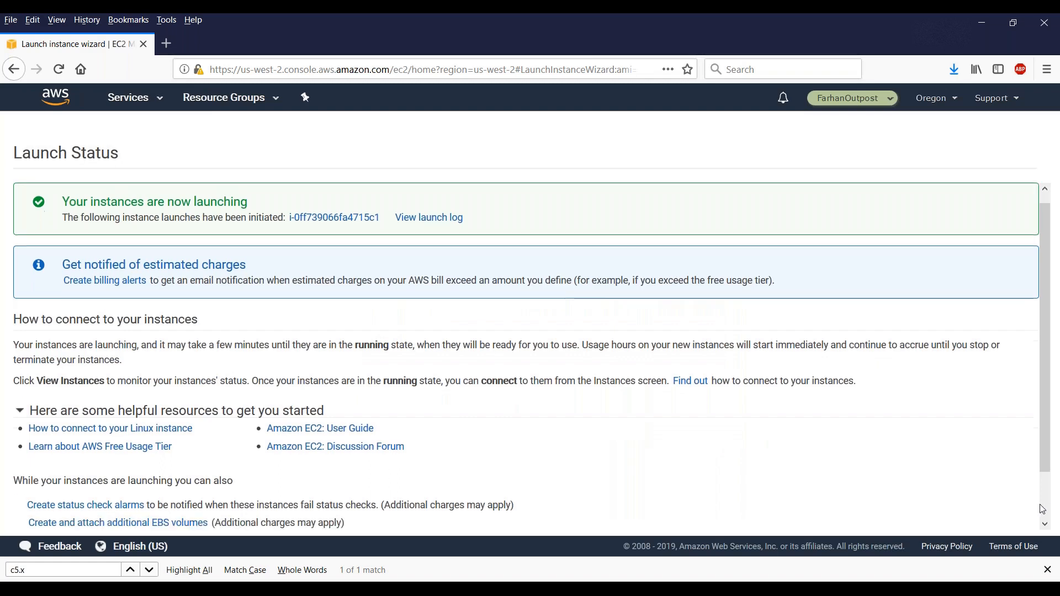
{"action": "left_click", "coordinate": [1014, 517]}
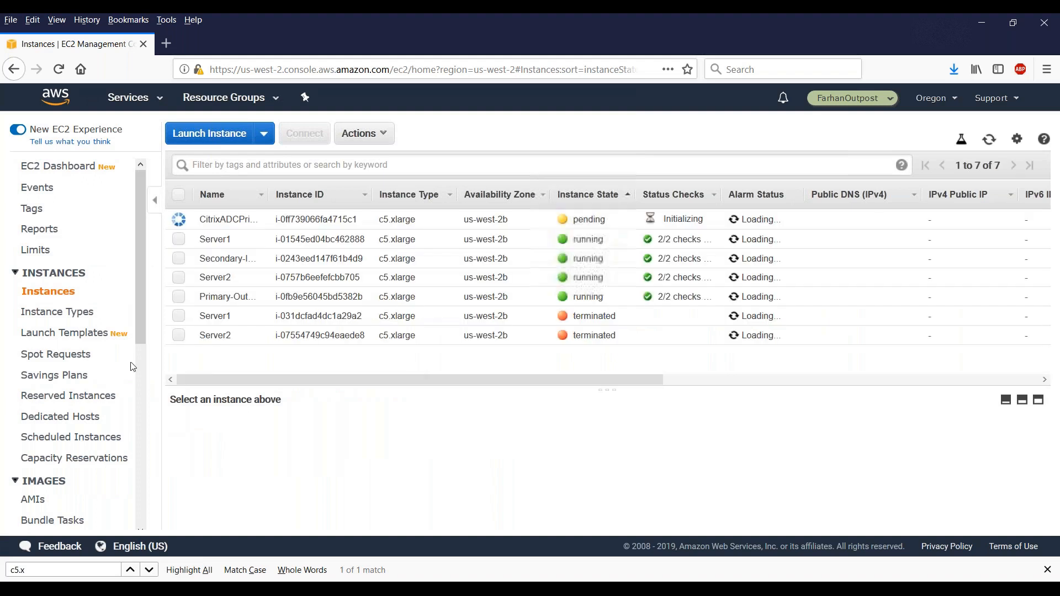
Start launching a second instance from the same Citrix ADC AMI
{"action": "left_click", "coordinate": [39, 501]}
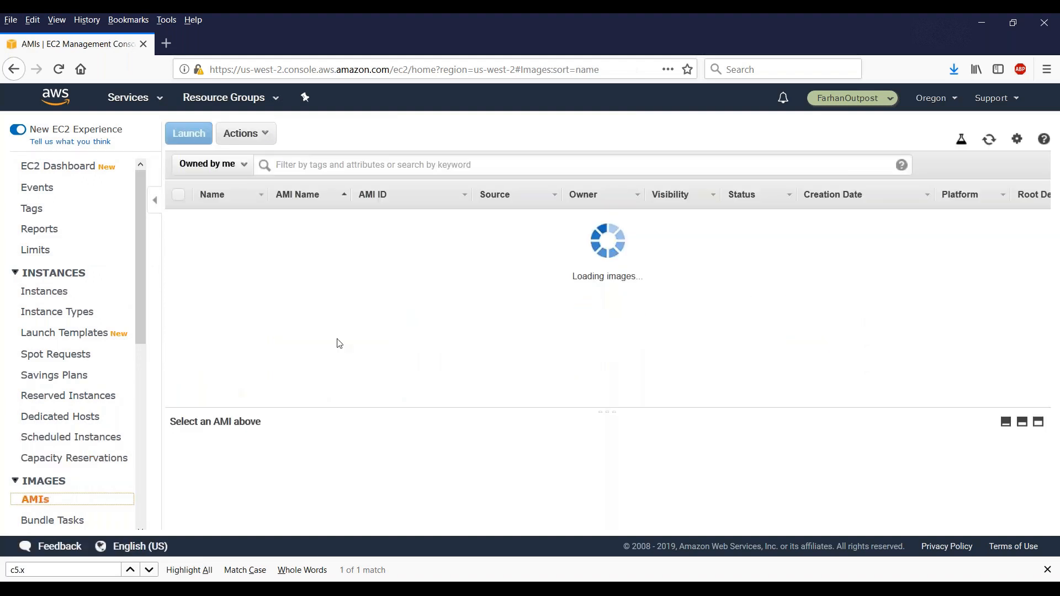
{"action": "left_click", "coordinate": [178, 222]}
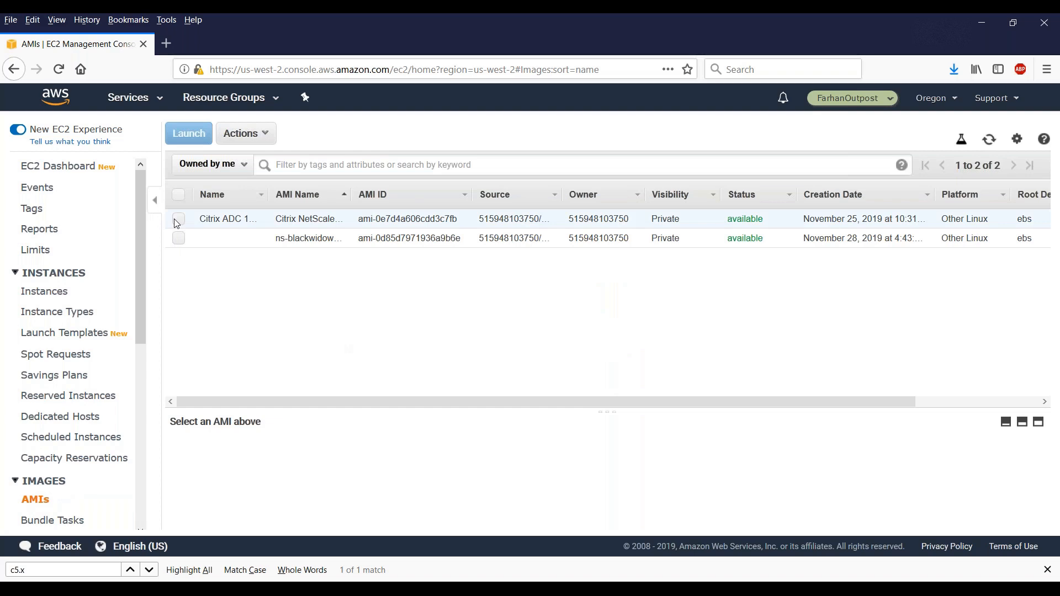
{"action": "left_click", "coordinate": [189, 134]}
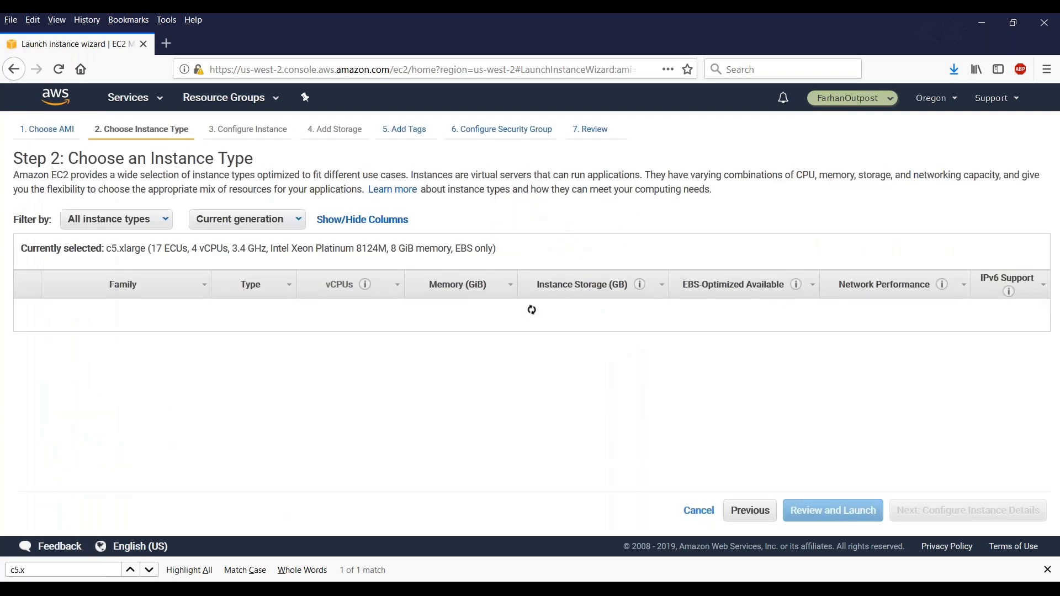
Choose c5.xlarge as the second instance's type and continue to its instance details
{"action": "key", "text": "ctrl+f"}
{"action": "key", "text": "Return"}
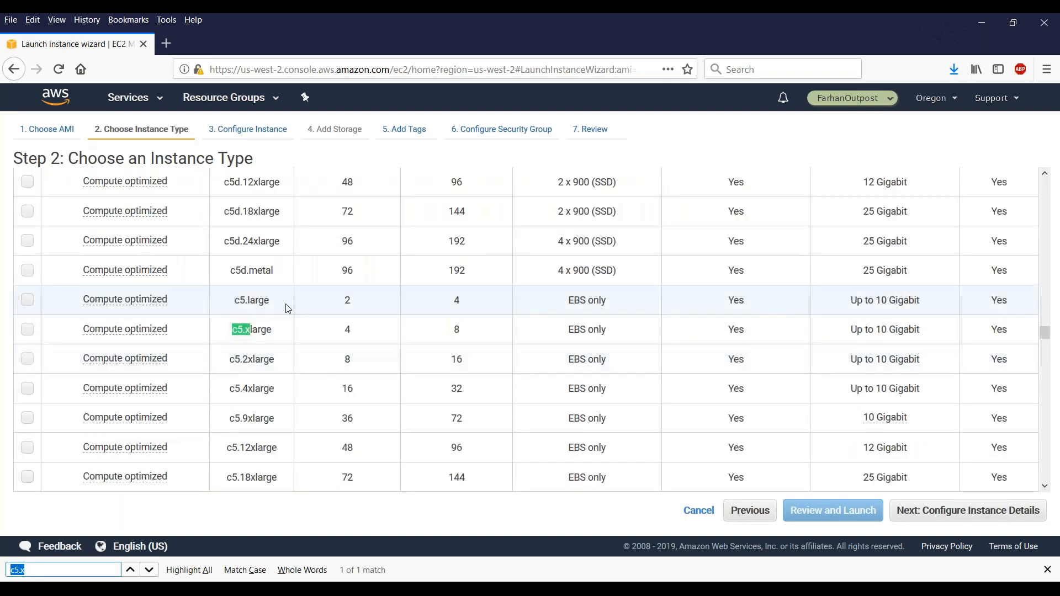
{"action": "left_click", "coordinate": [25, 331]}
{"action": "left_click", "coordinate": [25, 330]}
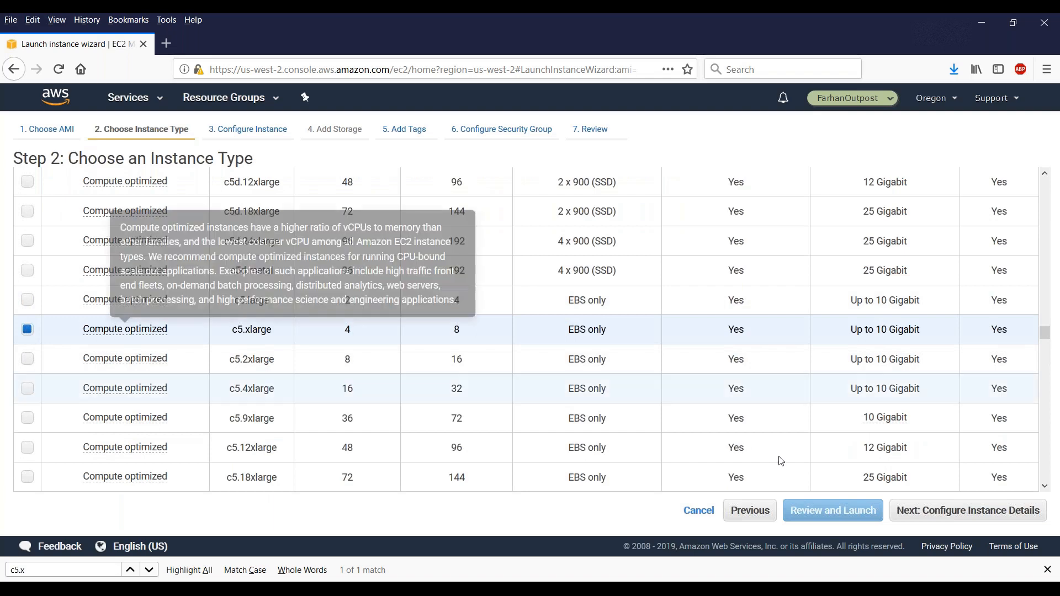
{"action": "left_click", "coordinate": [982, 515]}
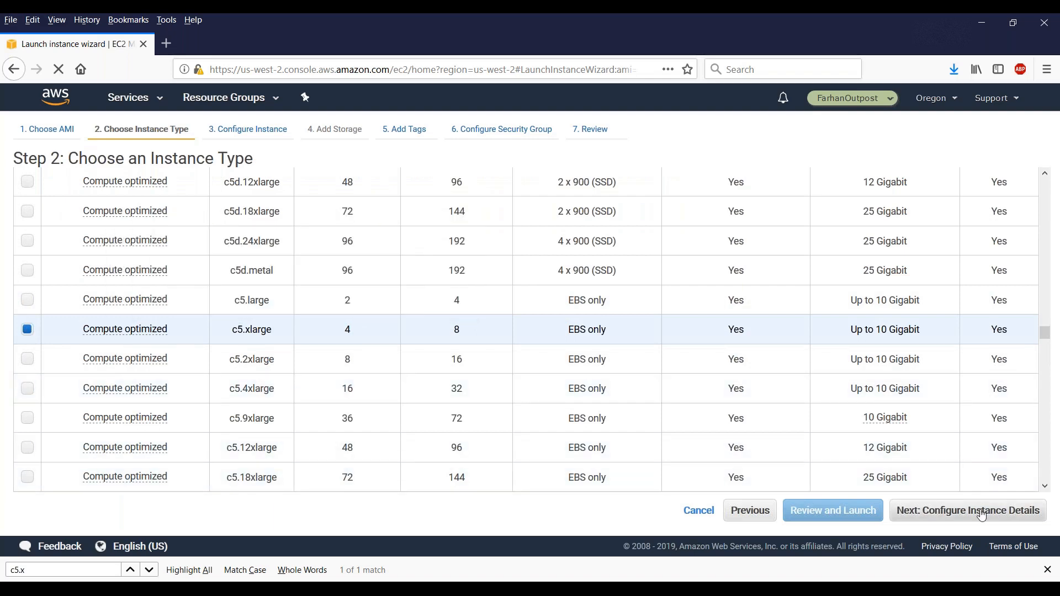
Place the second instance in the Outpost Evaluation VPC on the Management subnet
{"action": "left_click", "coordinate": [371, 346]}
{"action": "left_click", "coordinate": [367, 357]}
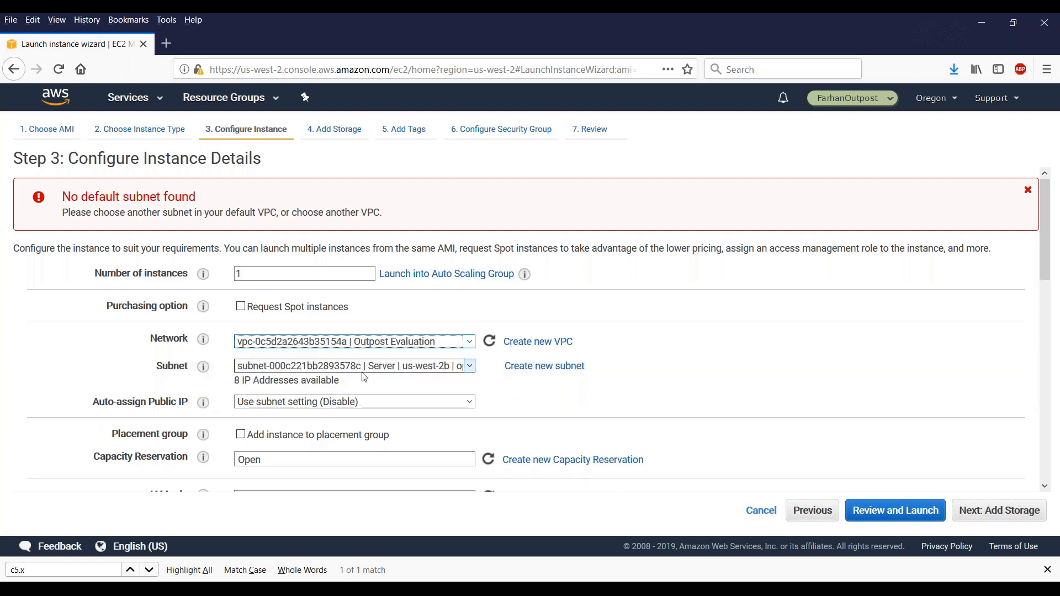
{"action": "left_click", "coordinate": [363, 367]}
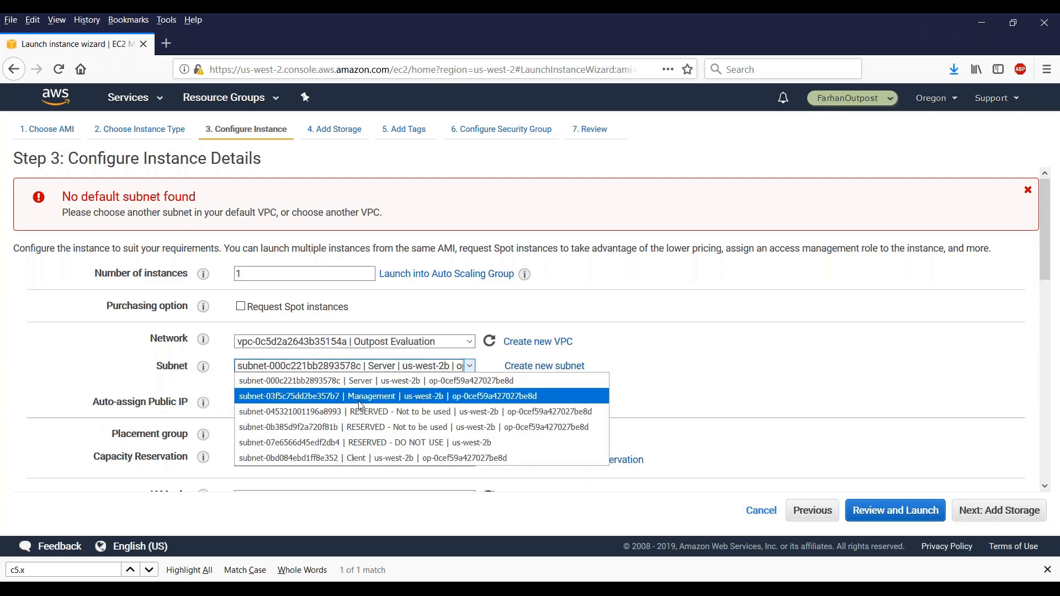
{"action": "left_click", "coordinate": [360, 396]}
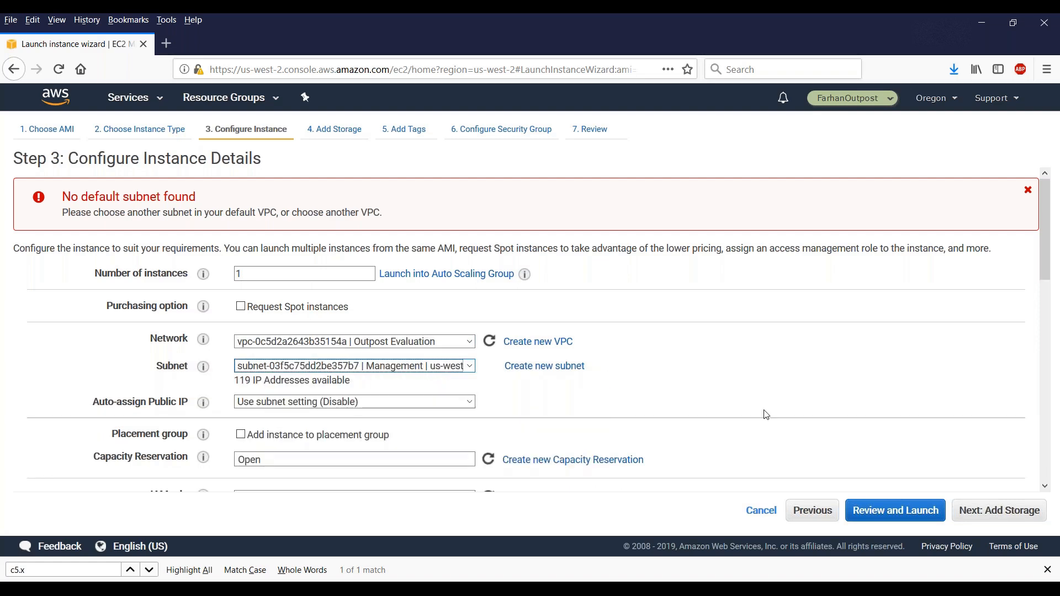
Assign the EC2InstaneRole IAM role to the second instance
{"action": "scroll", "coordinate": [767, 414], "scroll_direction": "down", "scroll_amount": 4}
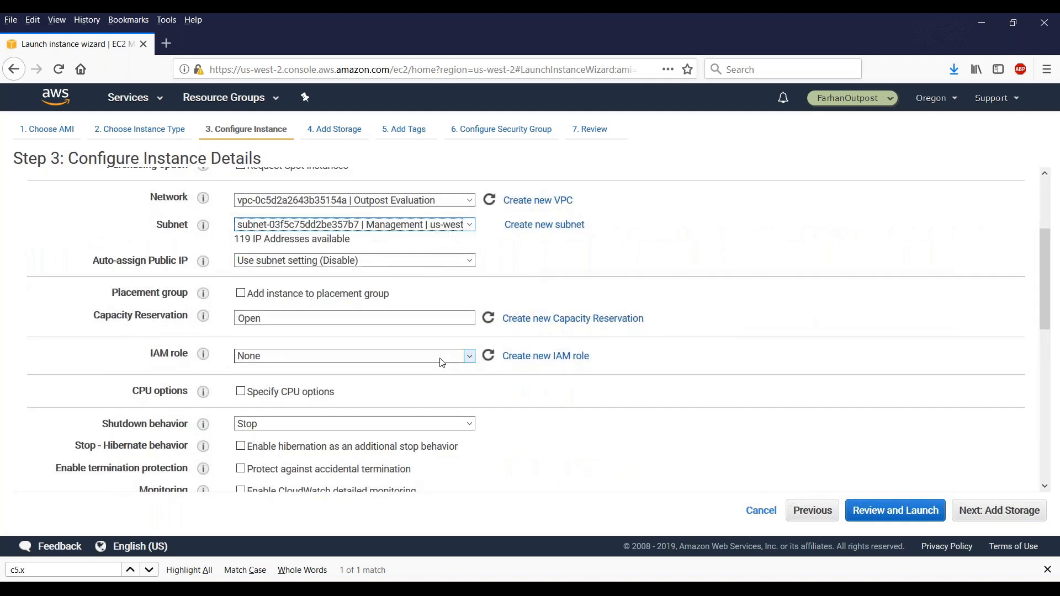
{"action": "left_click", "coordinate": [442, 362]}
{"action": "left_click", "coordinate": [425, 382]}
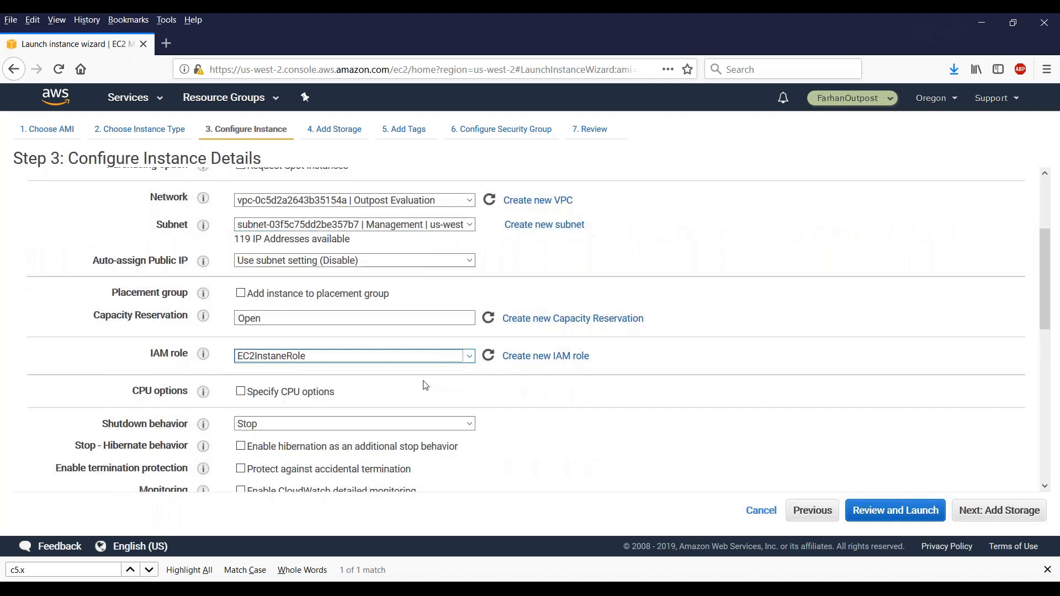
Add a second network interface, eth1, on the Client subnet and continue to the storage settings
{"action": "scroll", "coordinate": [760, 426], "scroll_direction": "down", "scroll_amount": 8}
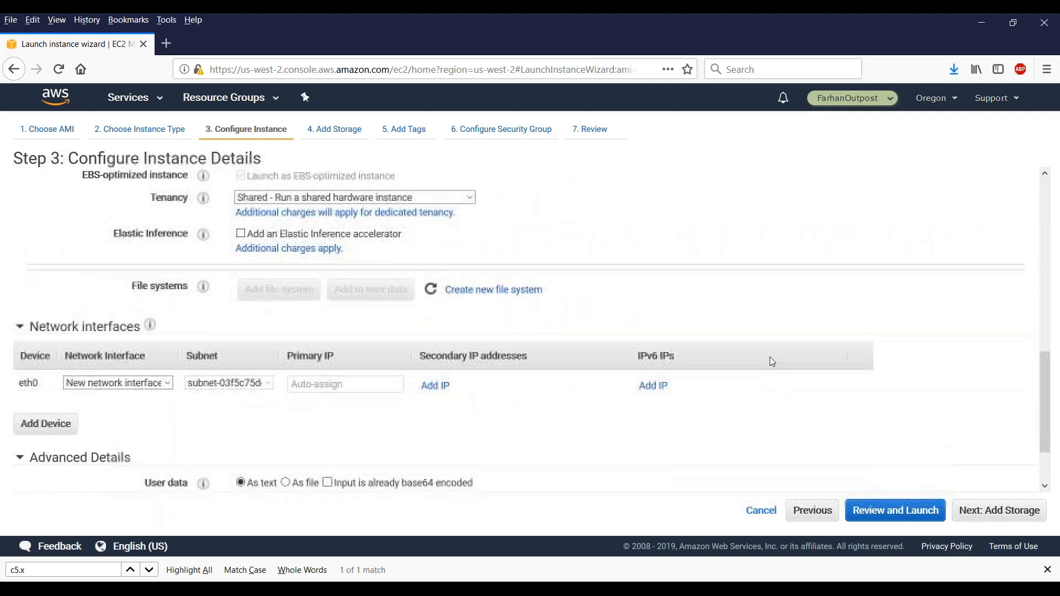
{"action": "left_click", "coordinate": [39, 425]}
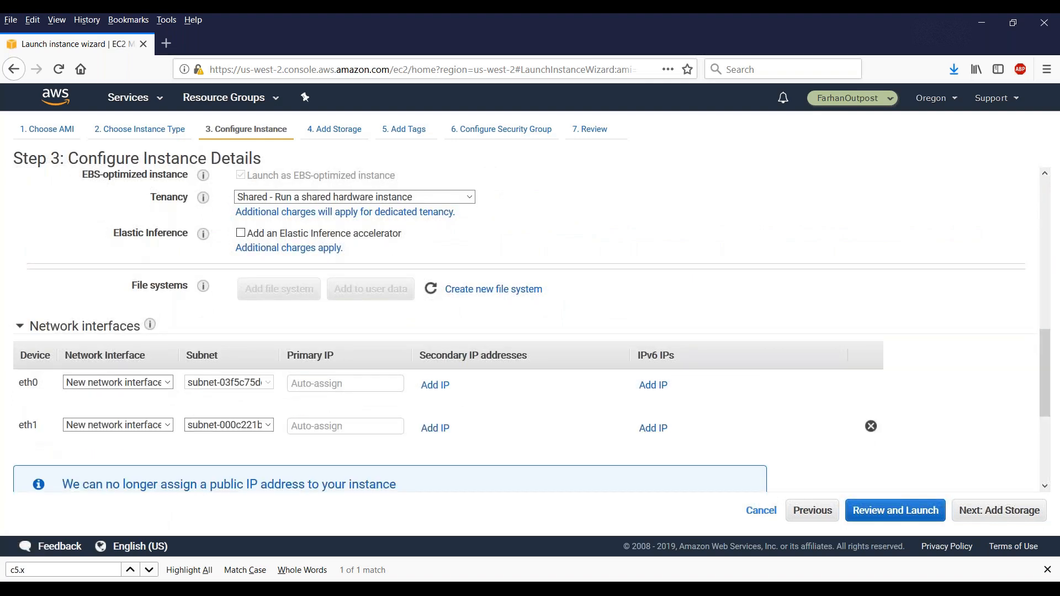
{"action": "left_click", "coordinate": [247, 428]}
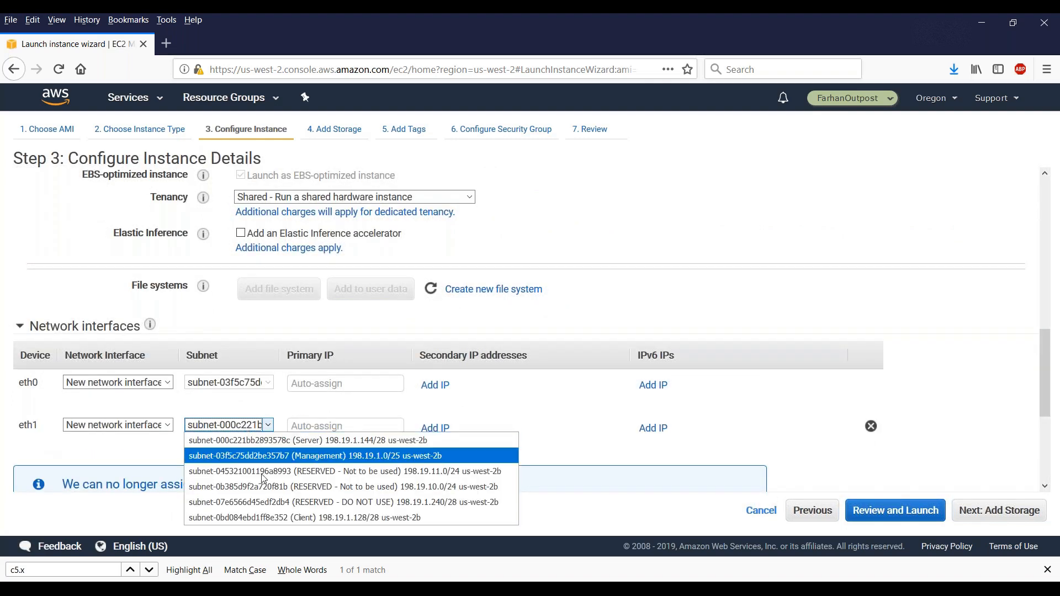
{"action": "left_click", "coordinate": [268, 517]}
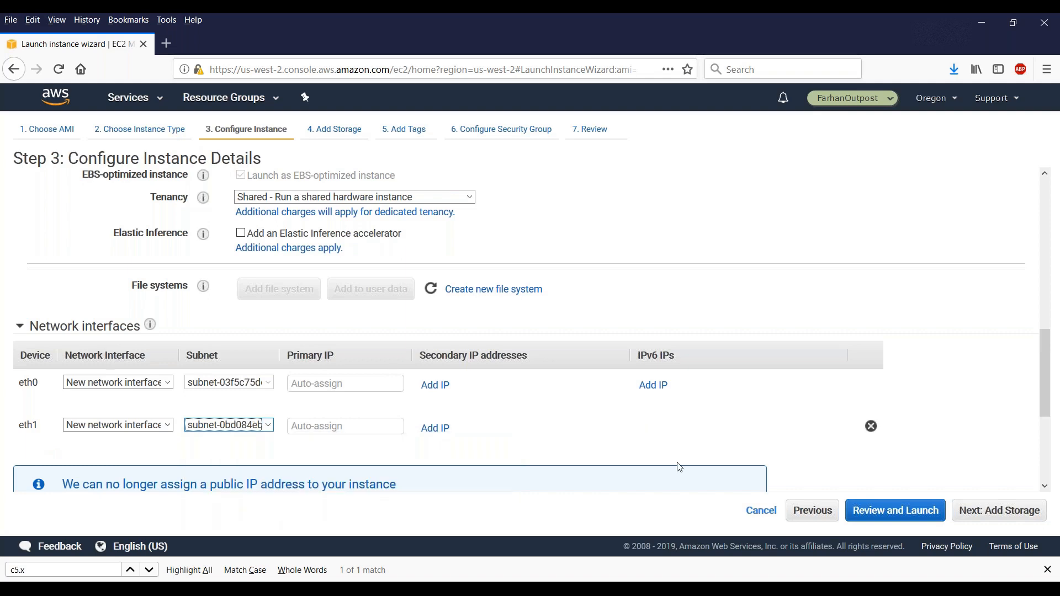
{"action": "left_click", "coordinate": [992, 519]}
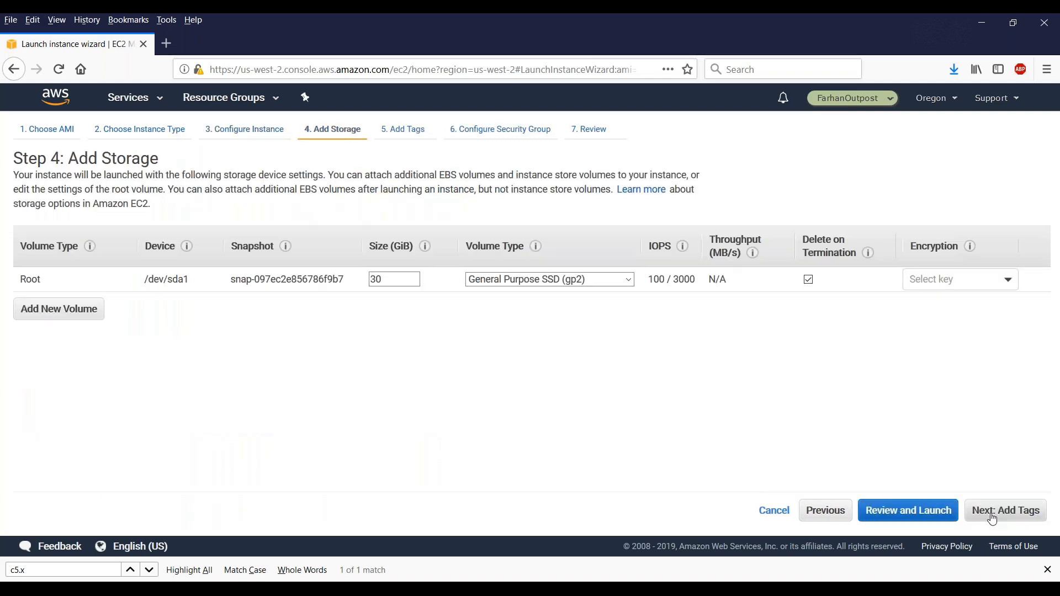
Keep the default storage and add a tag with key Name and value CitrixADCSecondary
{"action": "left_click", "coordinate": [992, 519]}
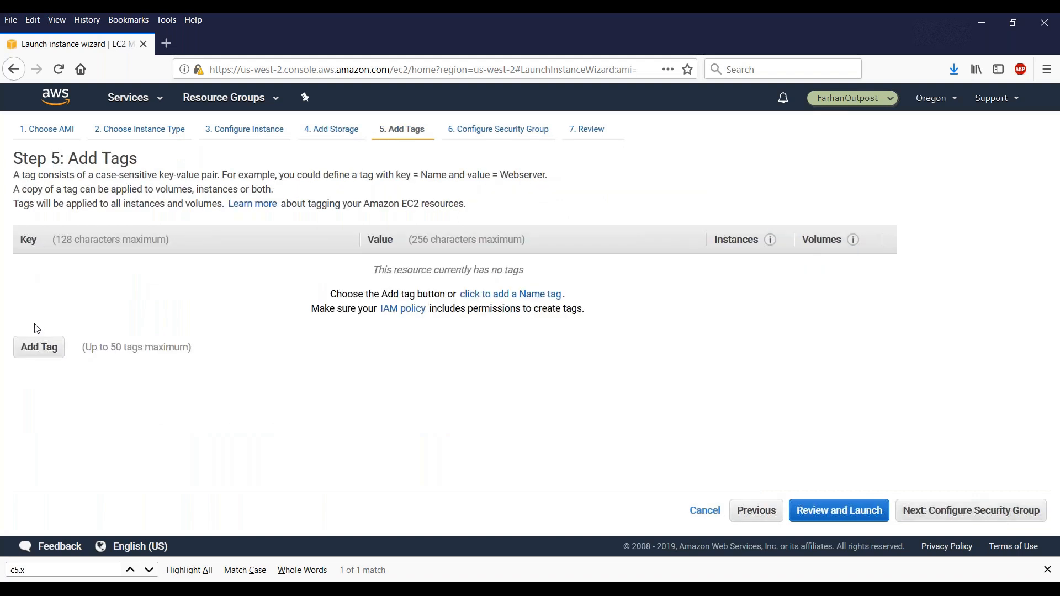
{"action": "left_click", "coordinate": [32, 347]}
{"action": "type", "text": "Name"}
{"action": "key", "text": "Tab"}
{"action": "type", "text": "CitrixADCSecondary"}
{"action": "left_click", "coordinate": [702, 369]}
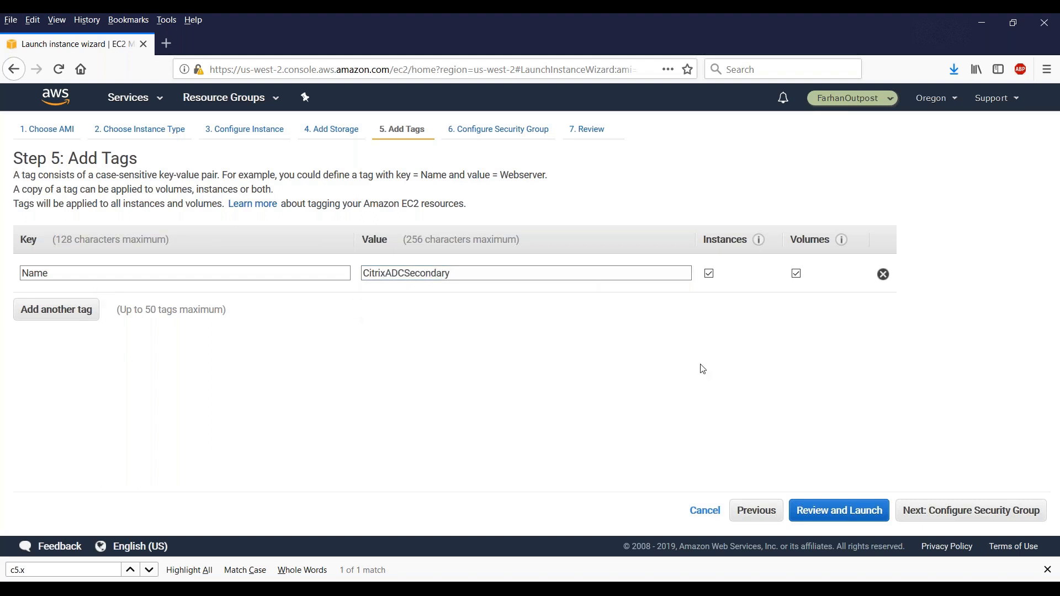
Assign the existing HA communication port security group to the second instance and proceed to its launch review
{"action": "left_click", "coordinate": [988, 513]}
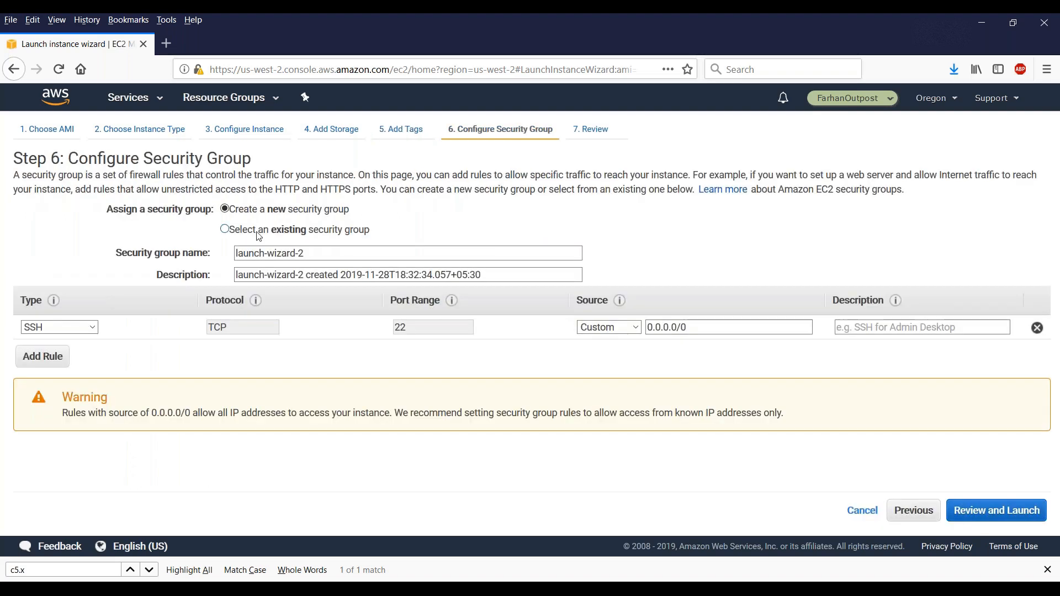
{"action": "left_click", "coordinate": [226, 231]}
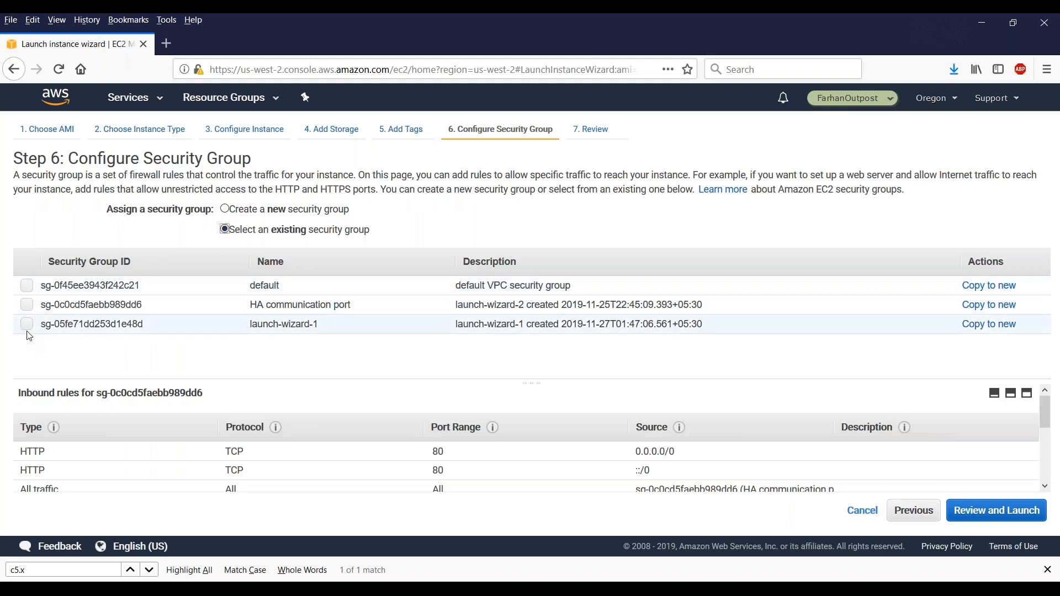
{"action": "left_click", "coordinate": [27, 305]}
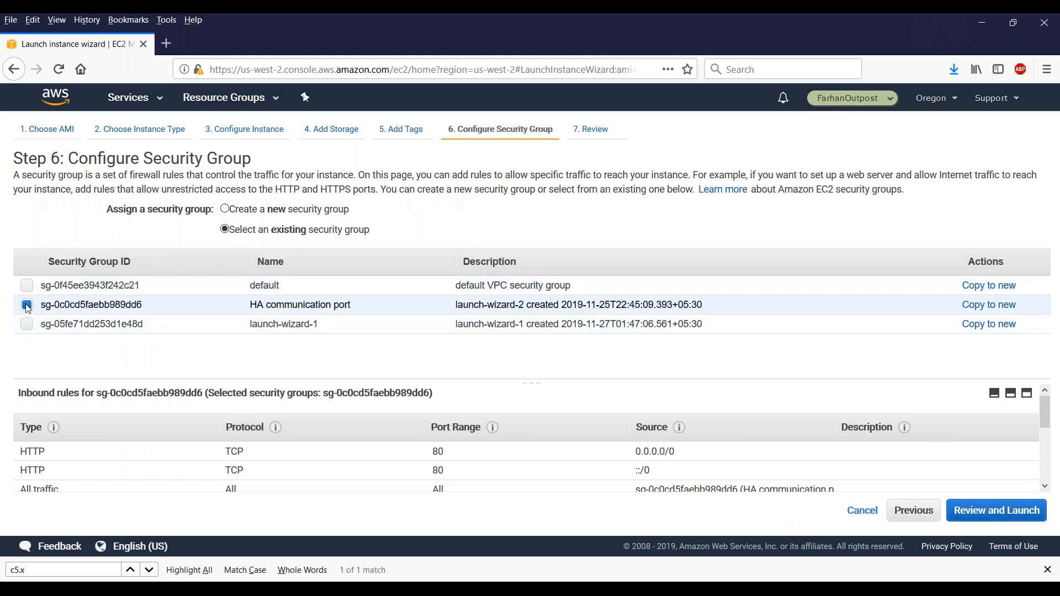
{"action": "left_click", "coordinate": [998, 510]}
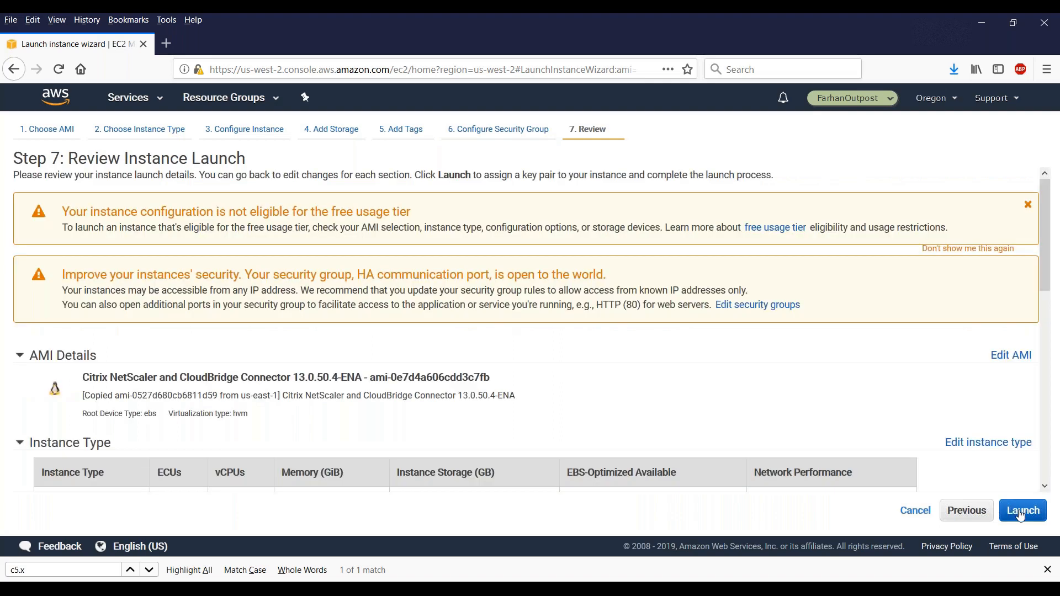
Launch the second instance with the existing outpost key pair, acknowledging private key file access, and return to the instances list
{"action": "left_click", "coordinate": [1020, 512]}
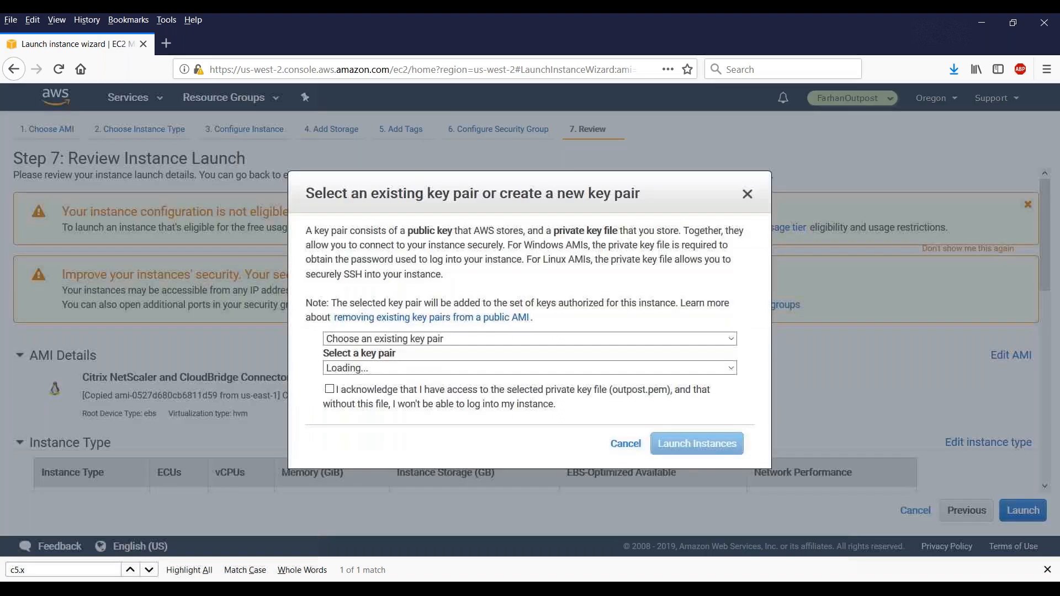
{"action": "left_click", "coordinate": [330, 390]}
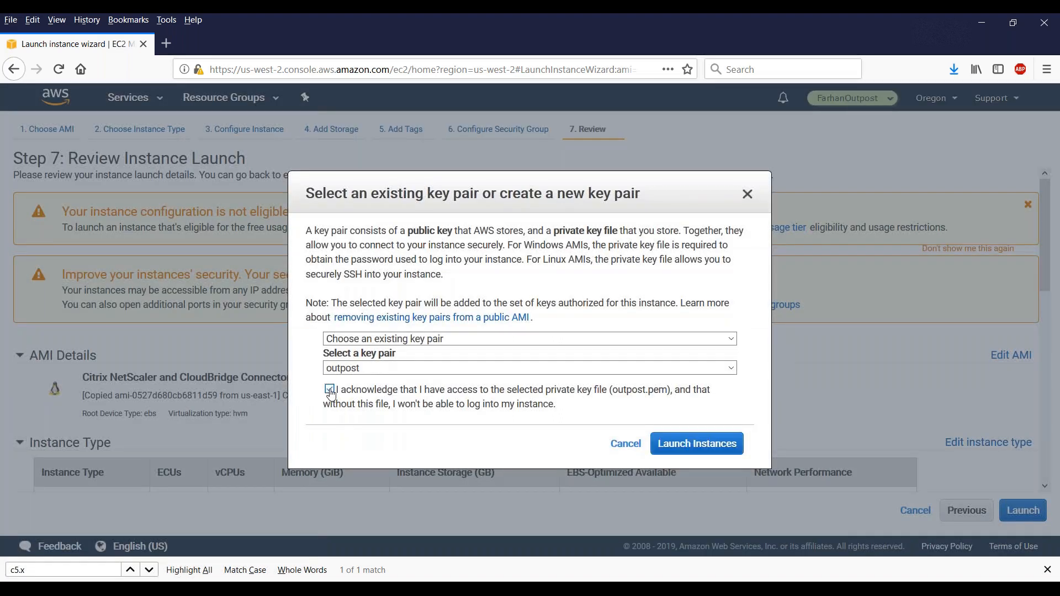
{"action": "left_click", "coordinate": [706, 450]}
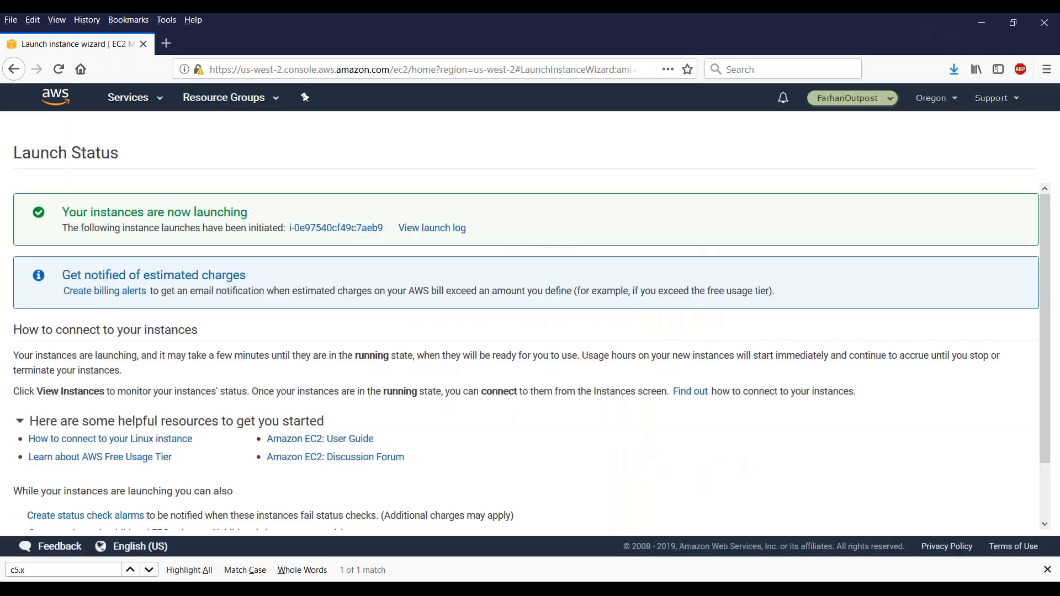
{"action": "scroll", "coordinate": [1006, 519], "scroll_direction": "down", "scroll_amount": 2}
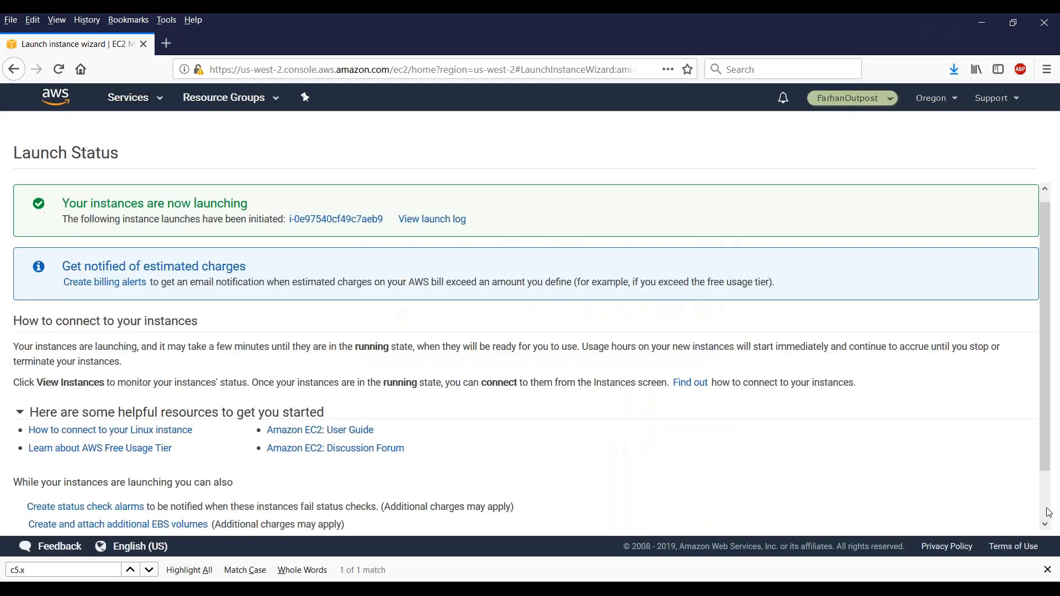
{"action": "left_click", "coordinate": [1007, 520]}
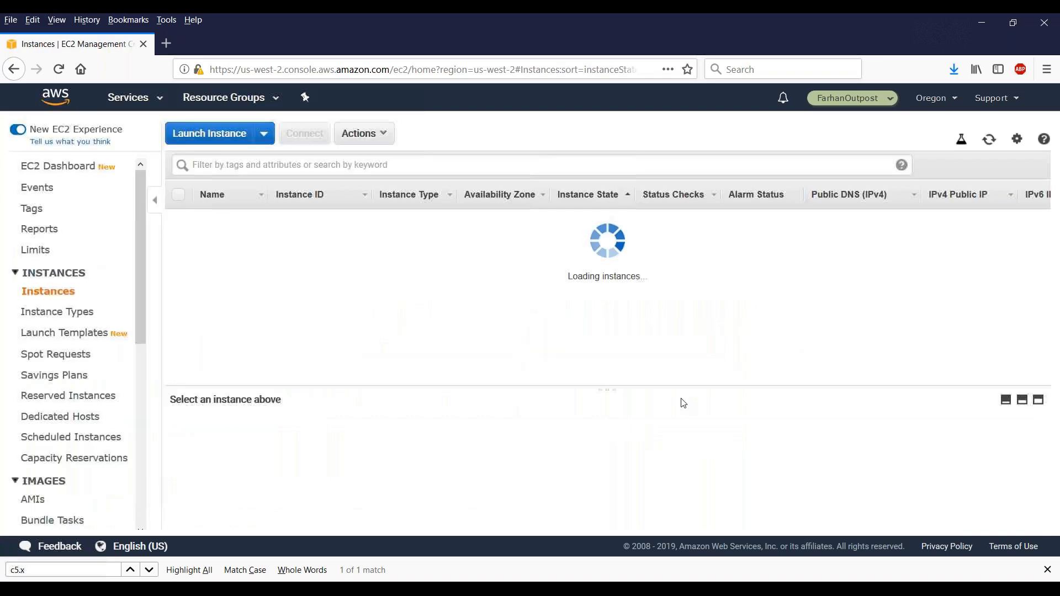
Filter the instances list by the keyword CitrixADC
{"action": "left_click", "coordinate": [319, 161]}
{"action": "type", "text": "Citri"}
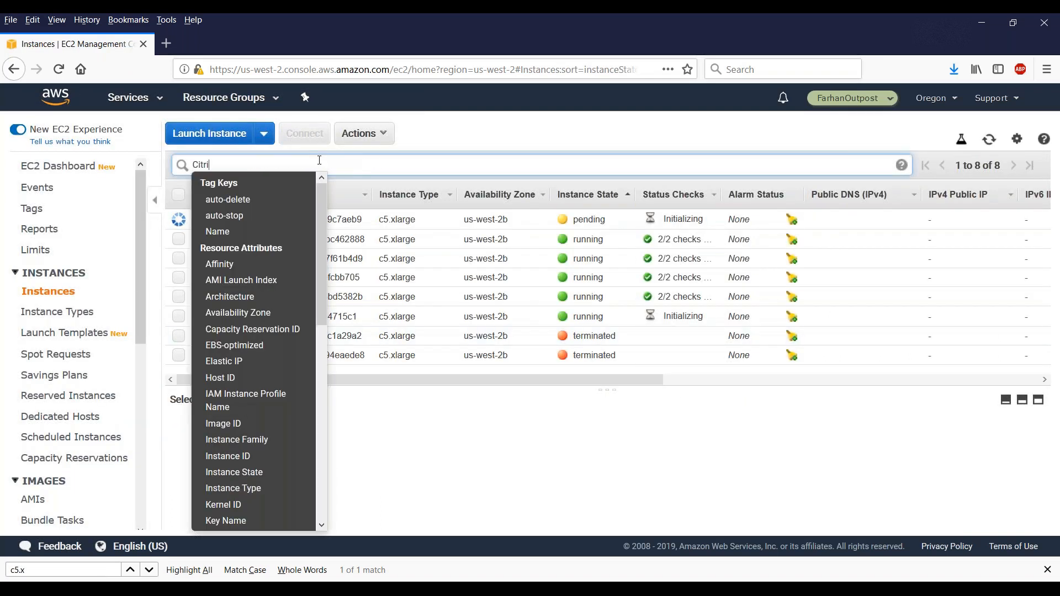
{"action": "type", "text": "xADC"}
{"action": "key", "text": "Return"}
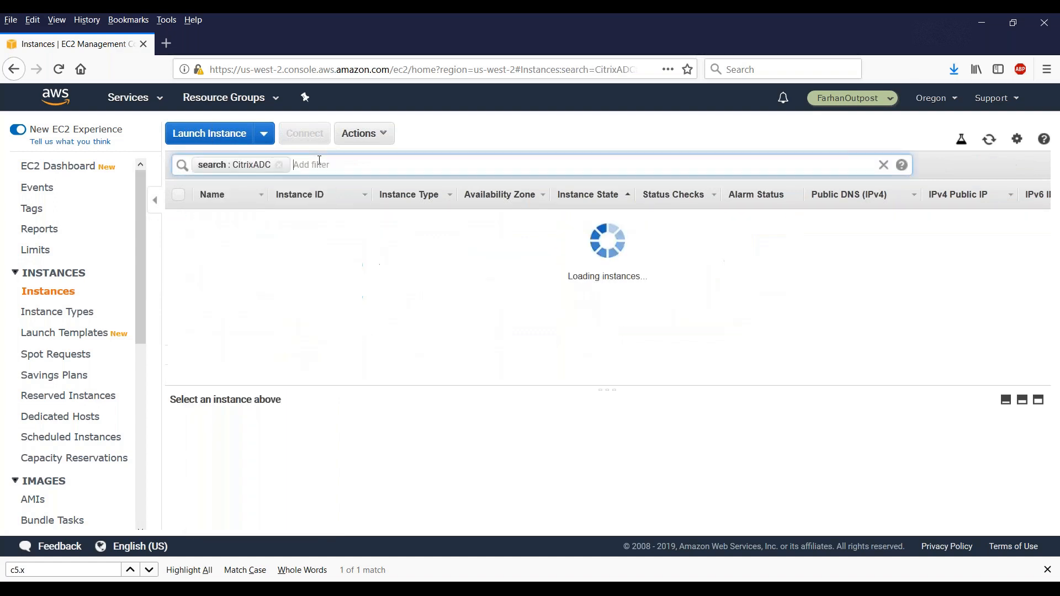
{"action": "left_click", "coordinate": [267, 194]}
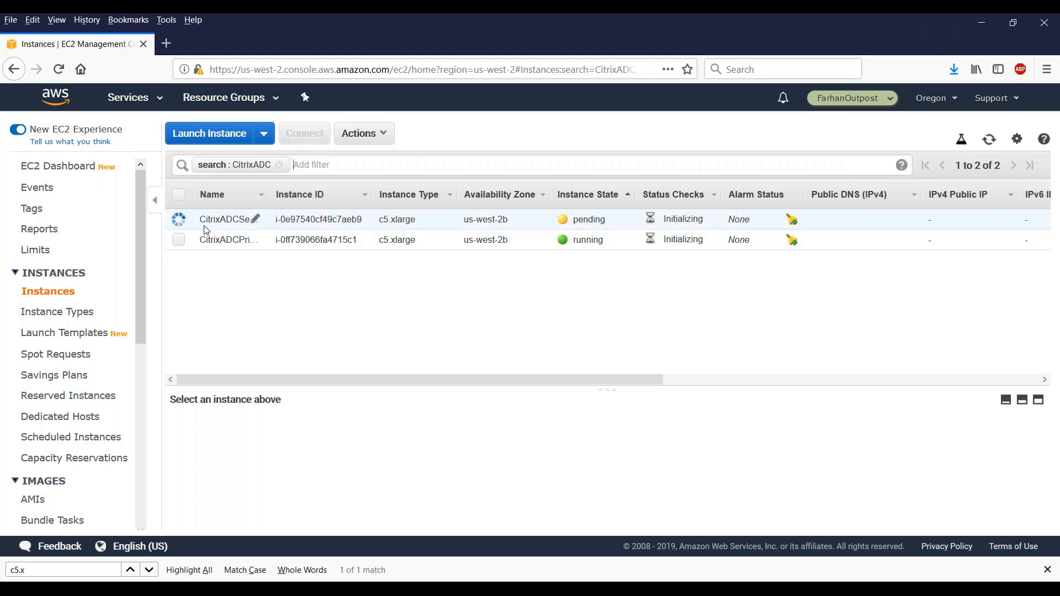
Examine the CitrixADCPrimary instance's description, including its instance ID, private IPs and network interfaces
{"action": "left_click", "coordinate": [179, 240]}
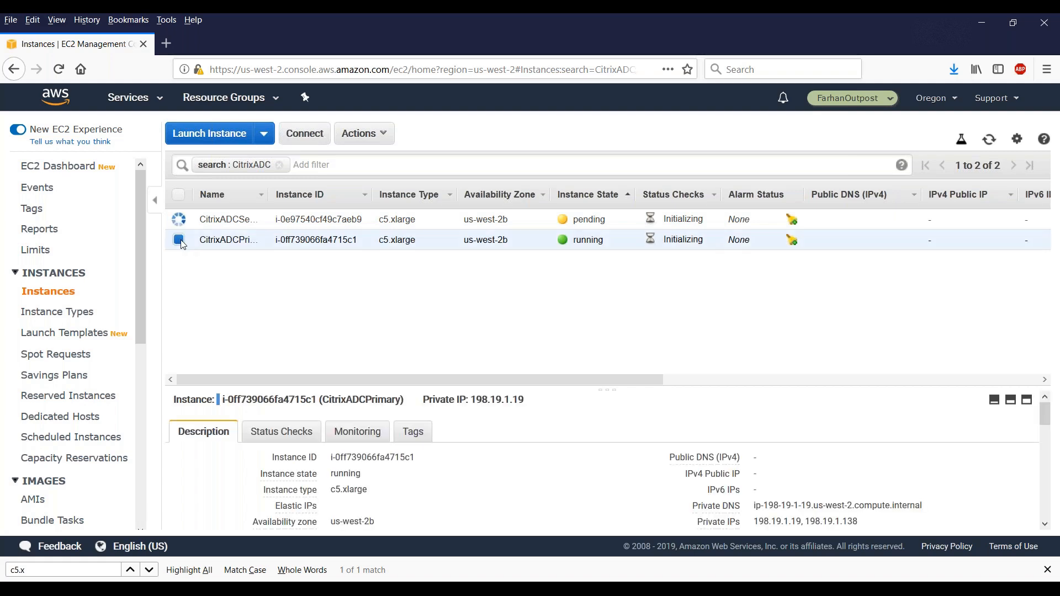
{"action": "left_click", "coordinate": [180, 240]}
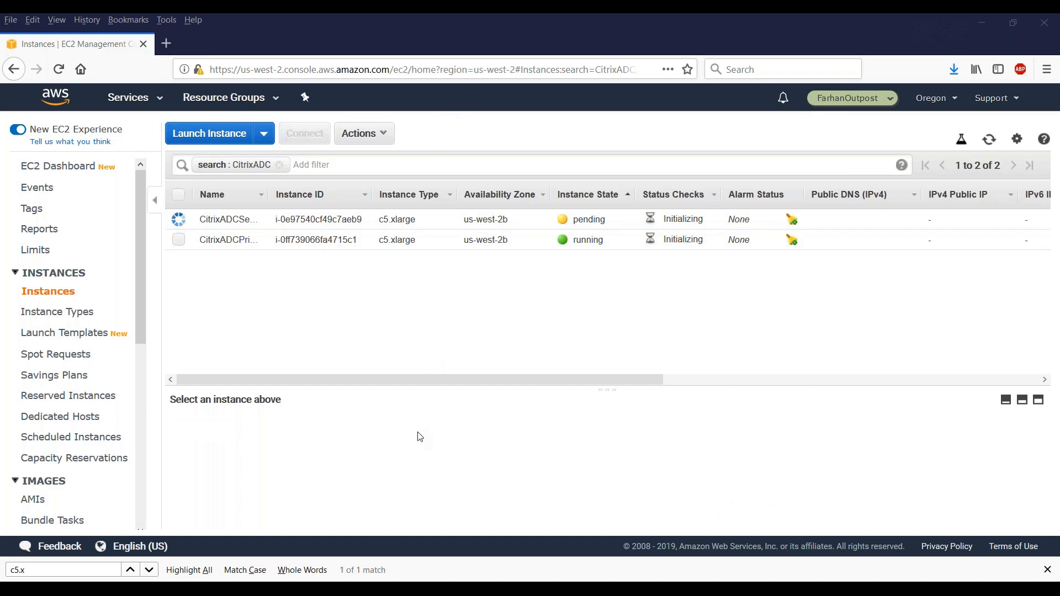
{"action": "left_click", "coordinate": [454, 238]}
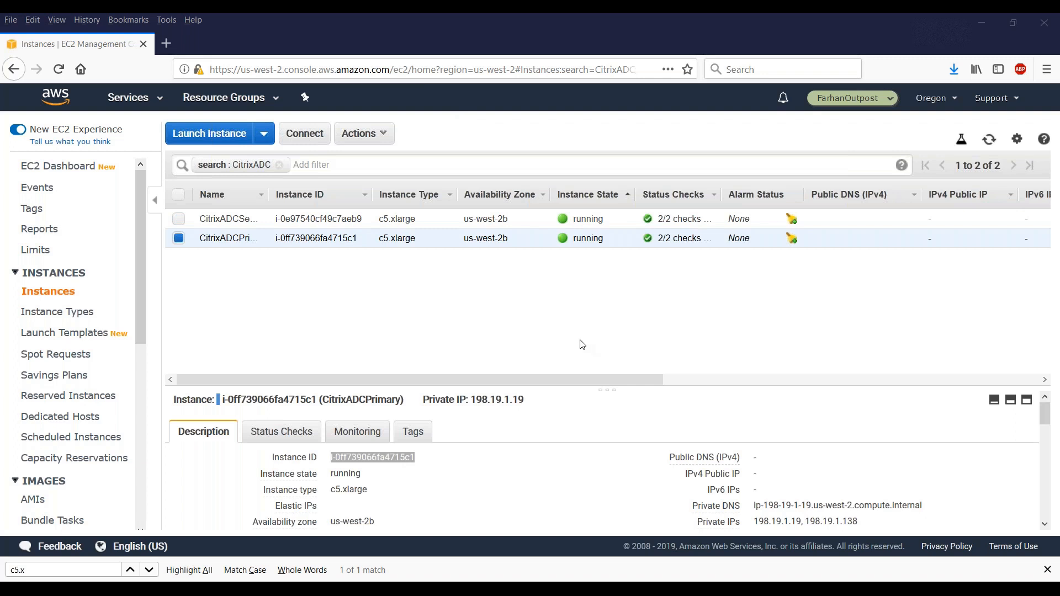
{"action": "left_click", "coordinate": [179, 241]}
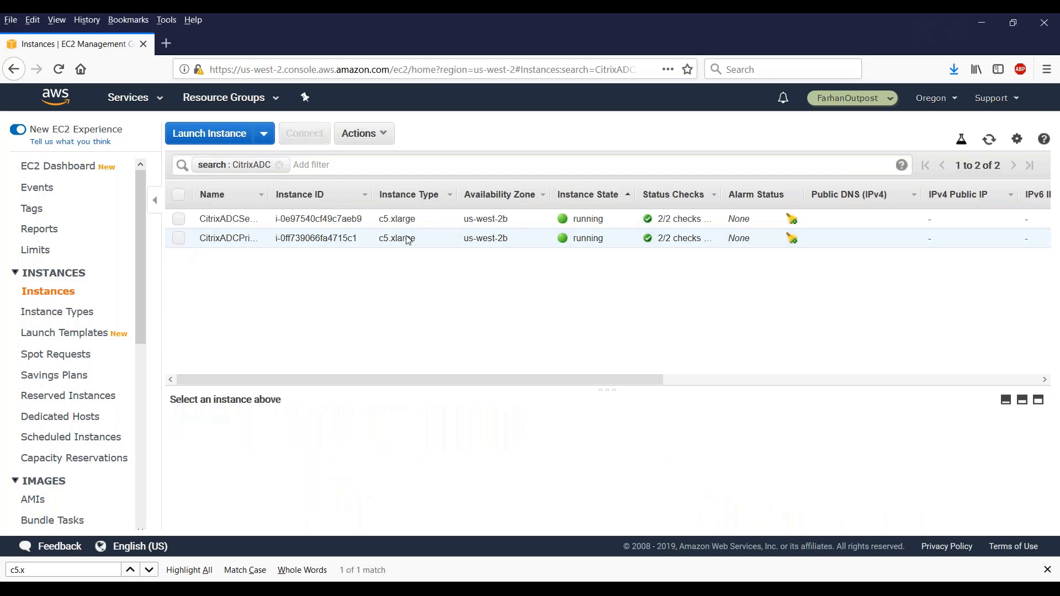
{"action": "left_click", "coordinate": [179, 239]}
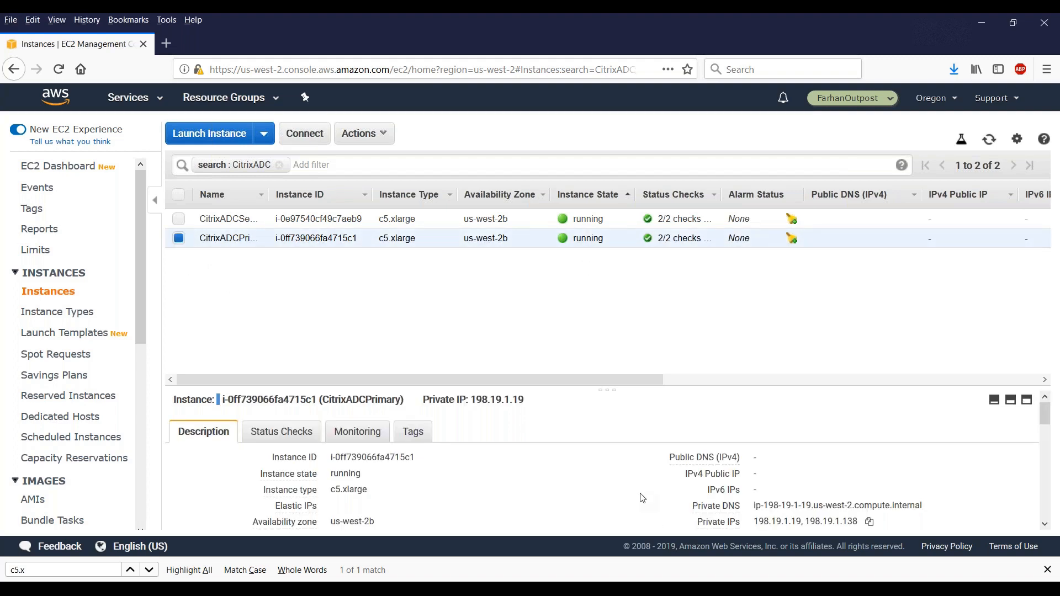
{"action": "left_click", "coordinate": [1046, 524]}
{"action": "left_click", "coordinate": [1046, 524]}
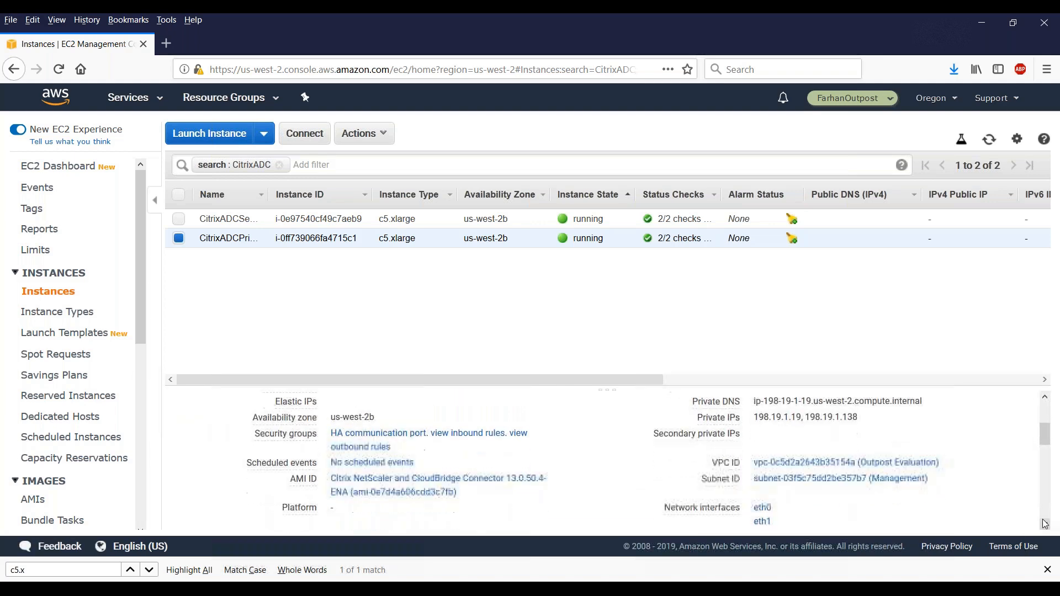
{"action": "left_click", "coordinate": [183, 240]}
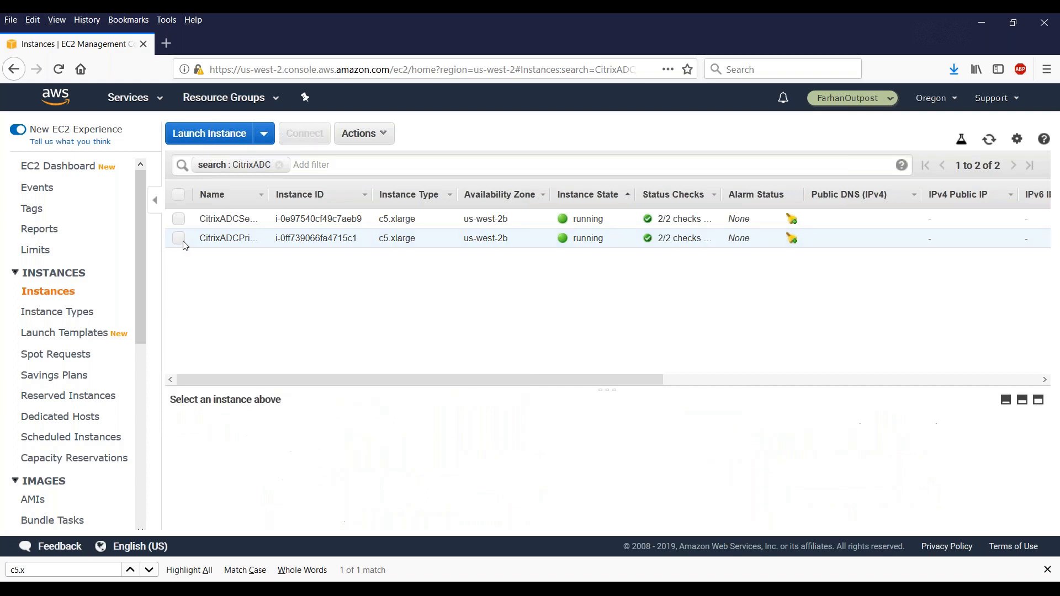
Examine the CitrixADCSecondary instance's private IPs, IAM role and network interfaces, and reselect CitrixADCPrimary
{"action": "left_click", "coordinate": [183, 223]}
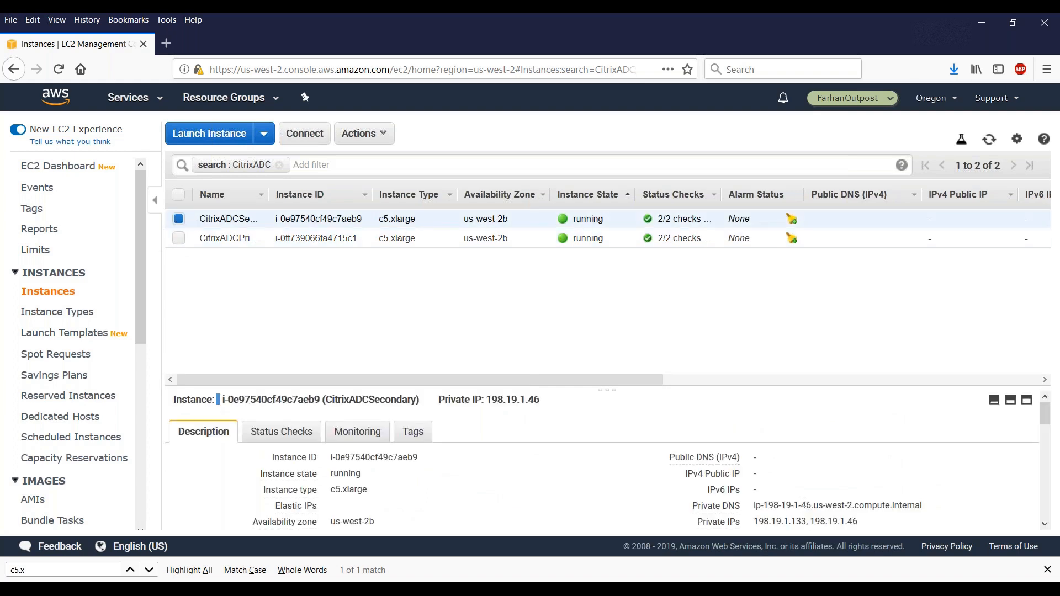
{"action": "scroll", "coordinate": [1047, 532], "scroll_direction": "down", "scroll_amount": 5}
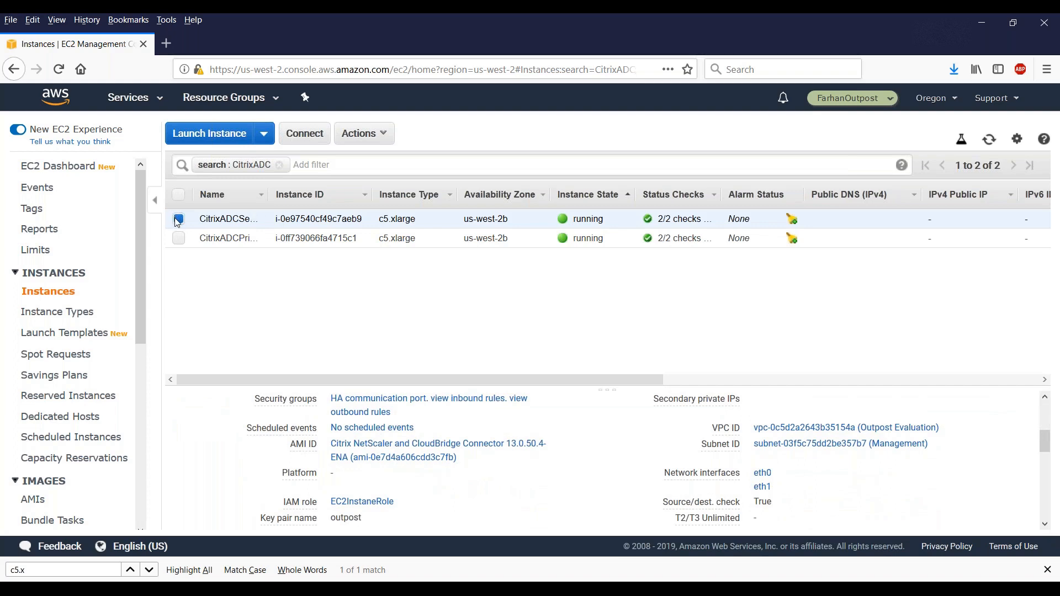
{"action": "left_click", "coordinate": [179, 220]}
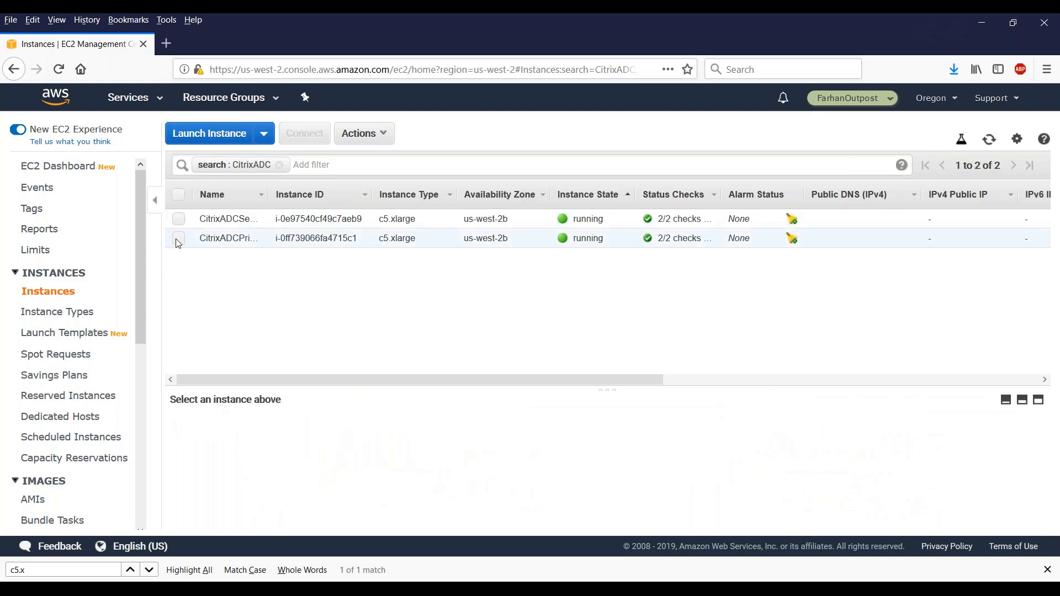
{"action": "left_click", "coordinate": [179, 239]}
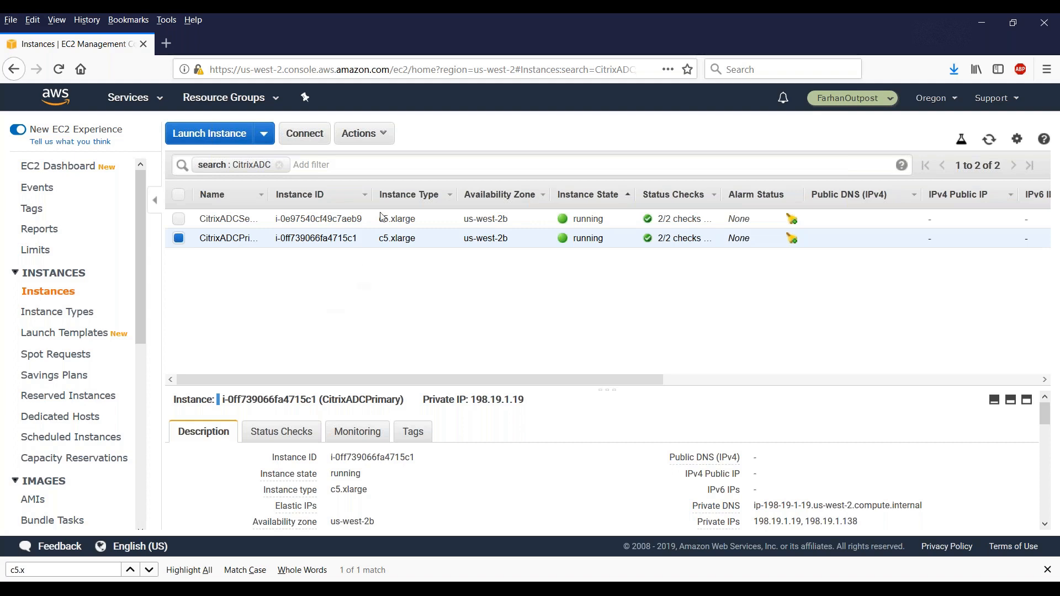
Assign an additional auto-assigned private IP to both eth0 and eth1 of CitrixADCPrimary and close the IP address management
{"action": "left_click", "coordinate": [390, 142]}
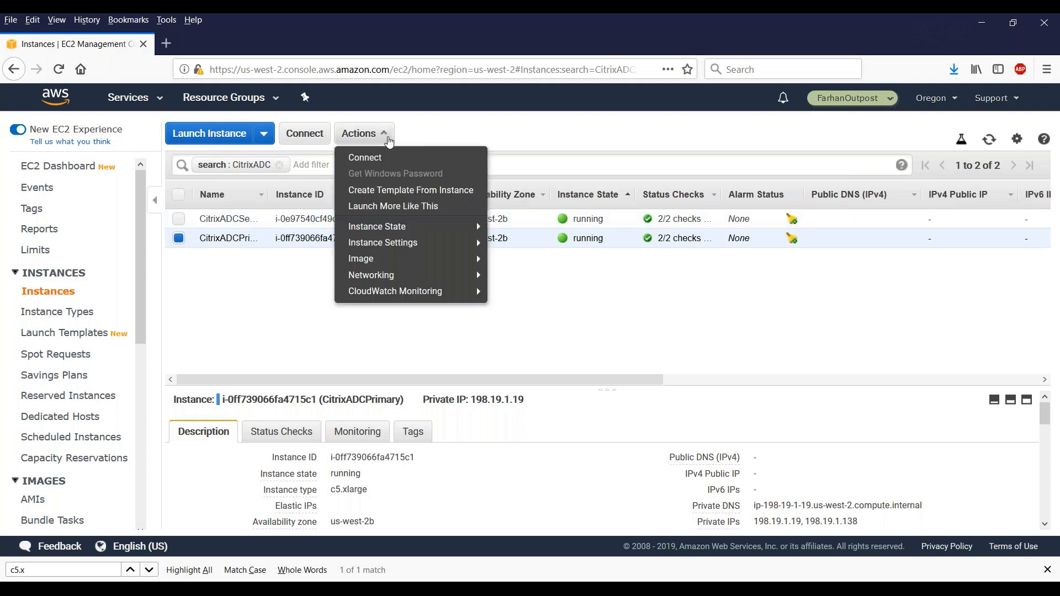
{"action": "mouse_move", "coordinate": [396, 262]}
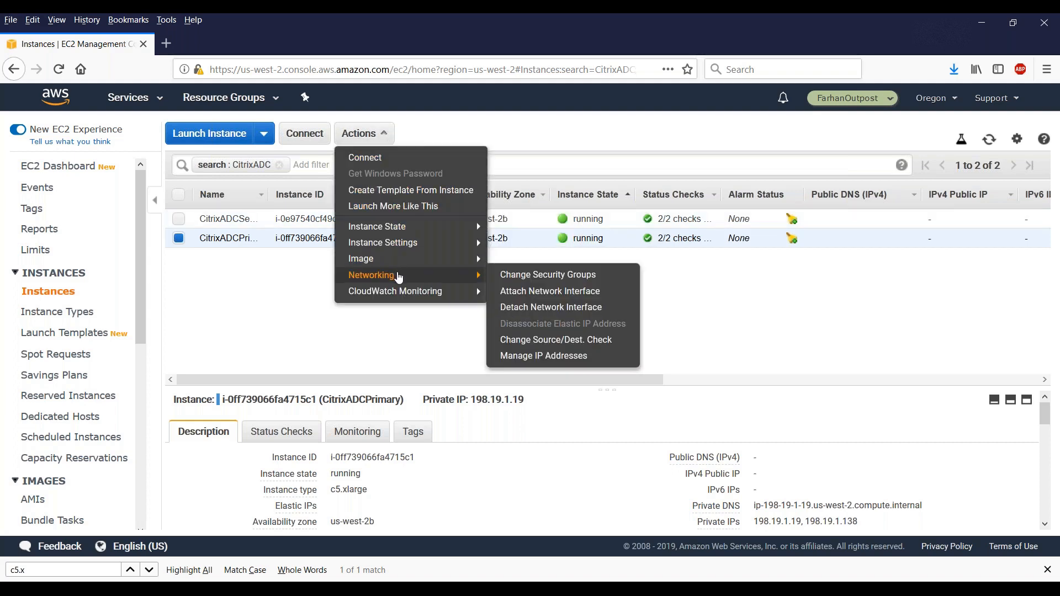
{"action": "left_click", "coordinate": [541, 364]}
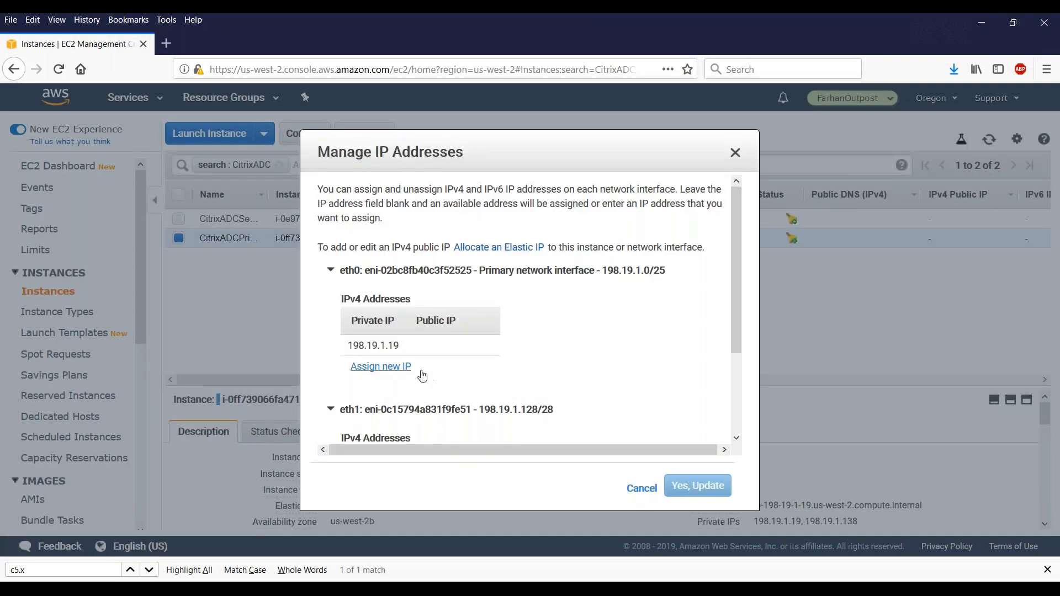
{"action": "left_click", "coordinate": [381, 366]}
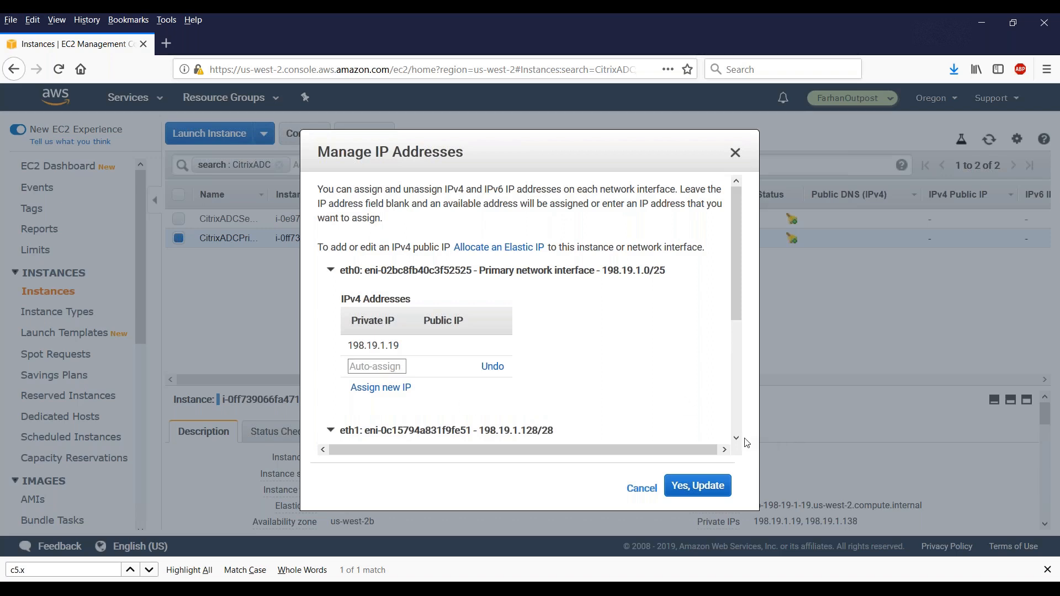
{"action": "scroll", "coordinate": [742, 442], "scroll_direction": "down", "scroll_amount": 5}
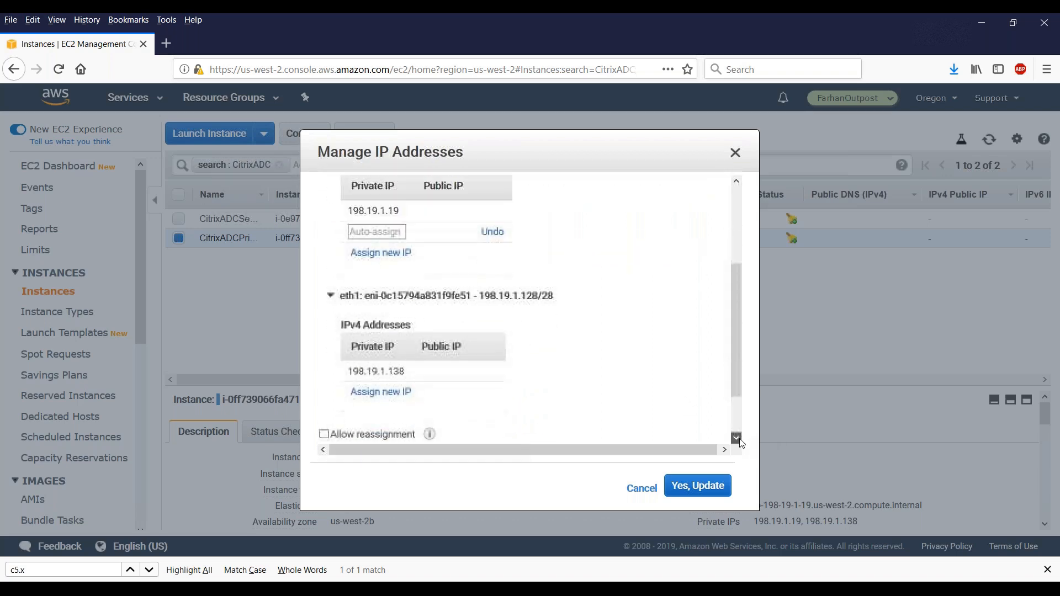
{"action": "left_click", "coordinate": [376, 389]}
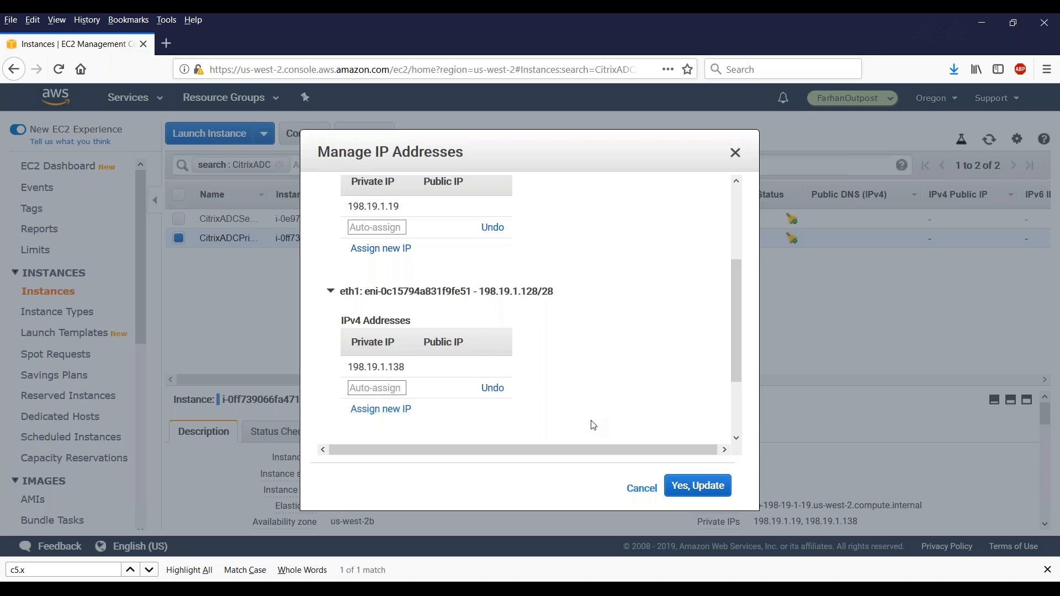
{"action": "left_click", "coordinate": [696, 486]}
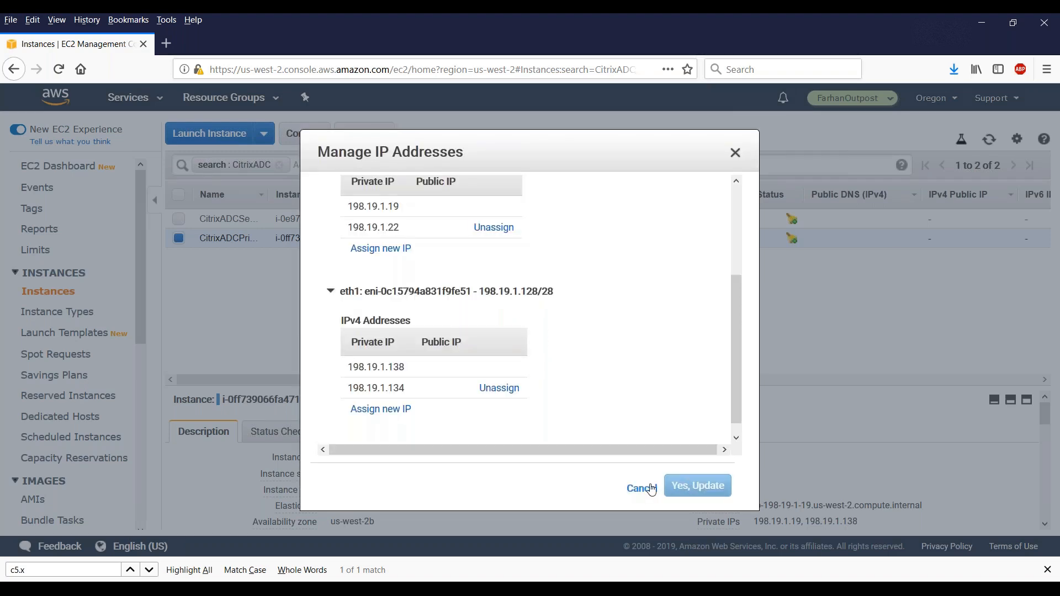
{"action": "left_click", "coordinate": [642, 488]}
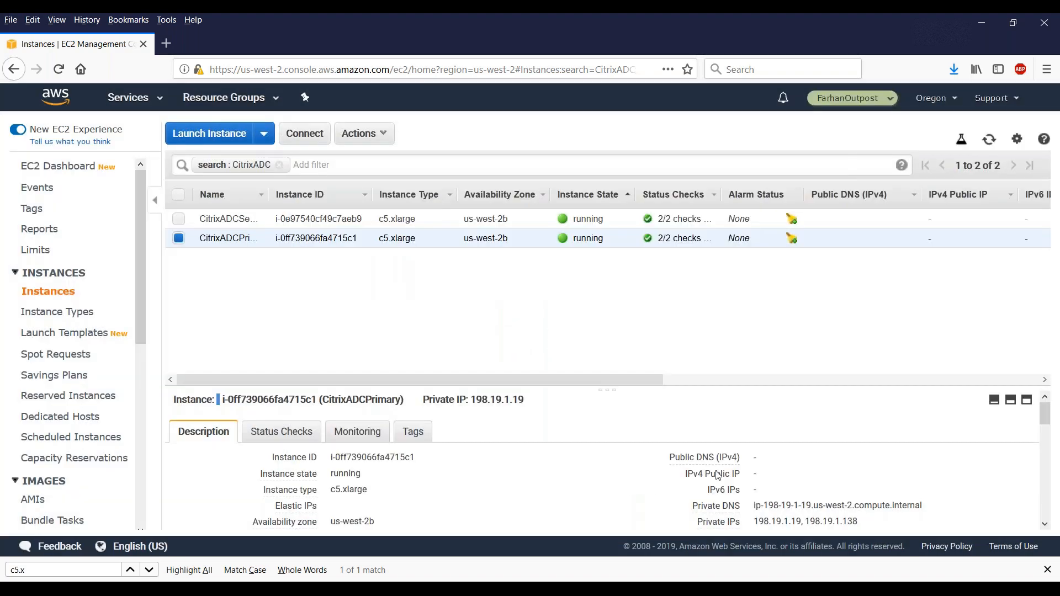
Check CitrixADCPrimary's secondary private IPs in its description and against the IP addresses managed on its network interfaces
{"action": "left_click", "coordinate": [1044, 525]}
{"action": "left_click", "coordinate": [1044, 525]}
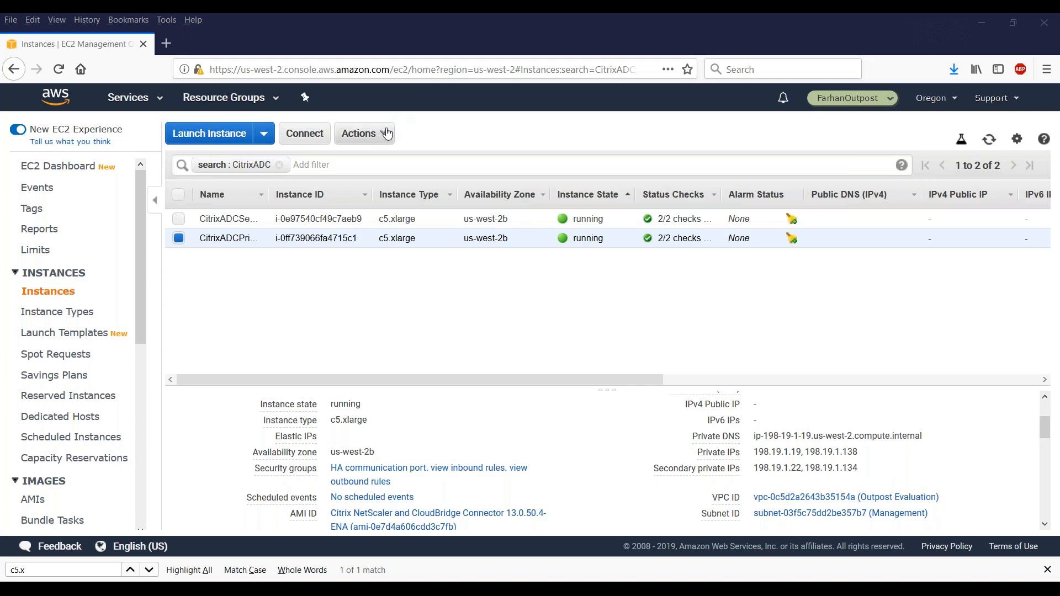
{"action": "left_click", "coordinate": [360, 133]}
{"action": "mouse_move", "coordinate": [397, 276]}
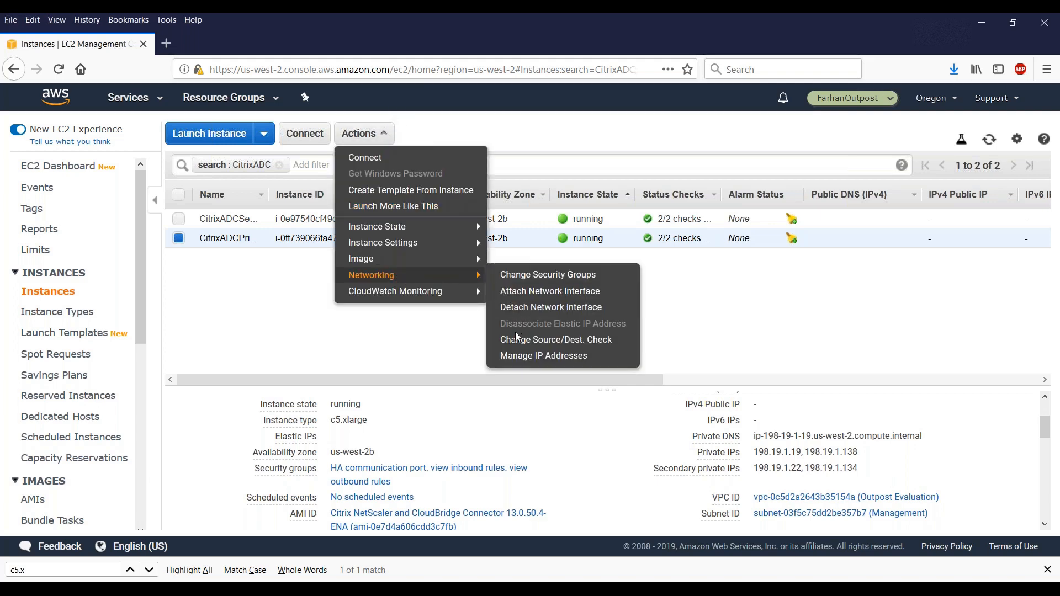
{"action": "left_click", "coordinate": [520, 358]}
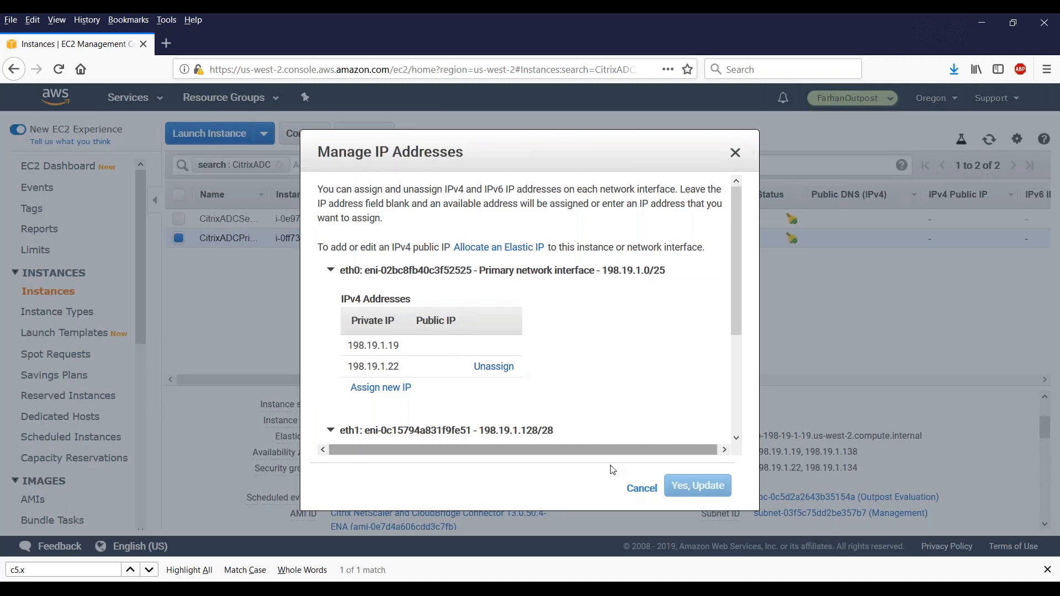
{"action": "left_click", "coordinate": [640, 489]}
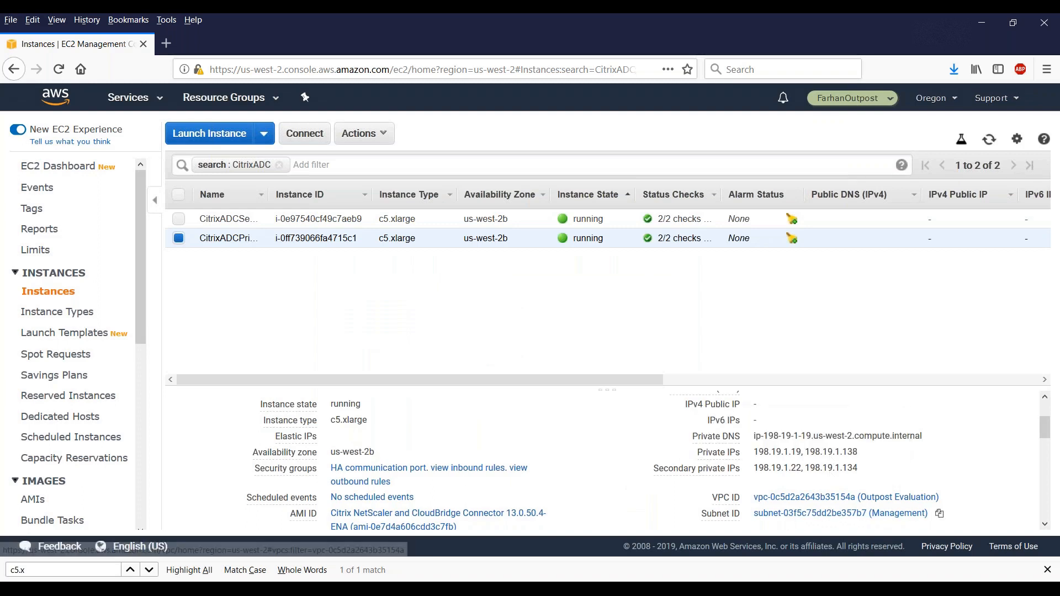
{"action": "left_click", "coordinate": [574, 590]}
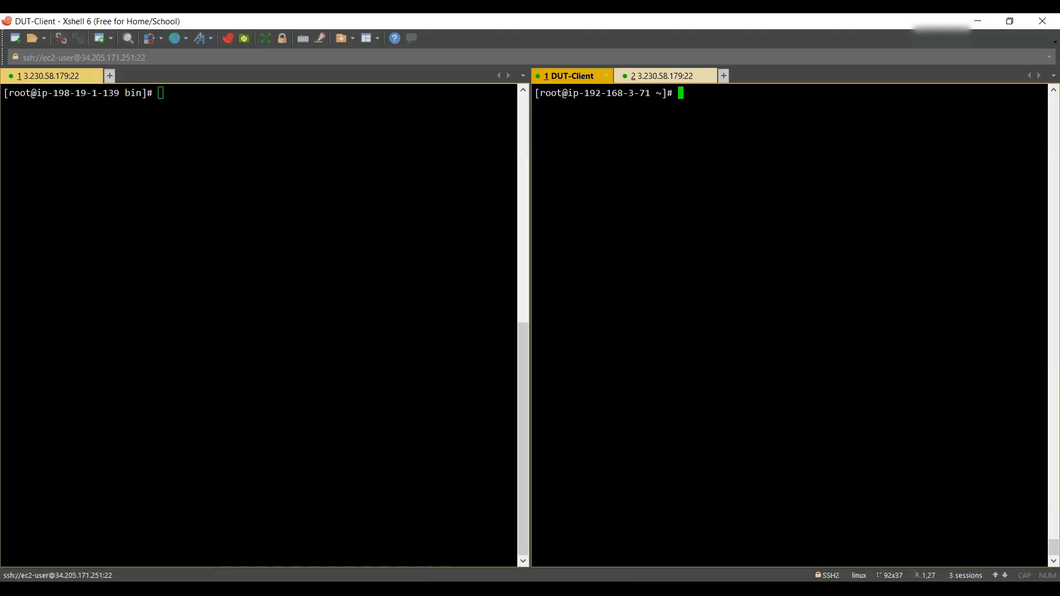
{"action": "type", "text": "ssh nsroot@198.19.1.19"}
{"action": "key", "text": "Return"}
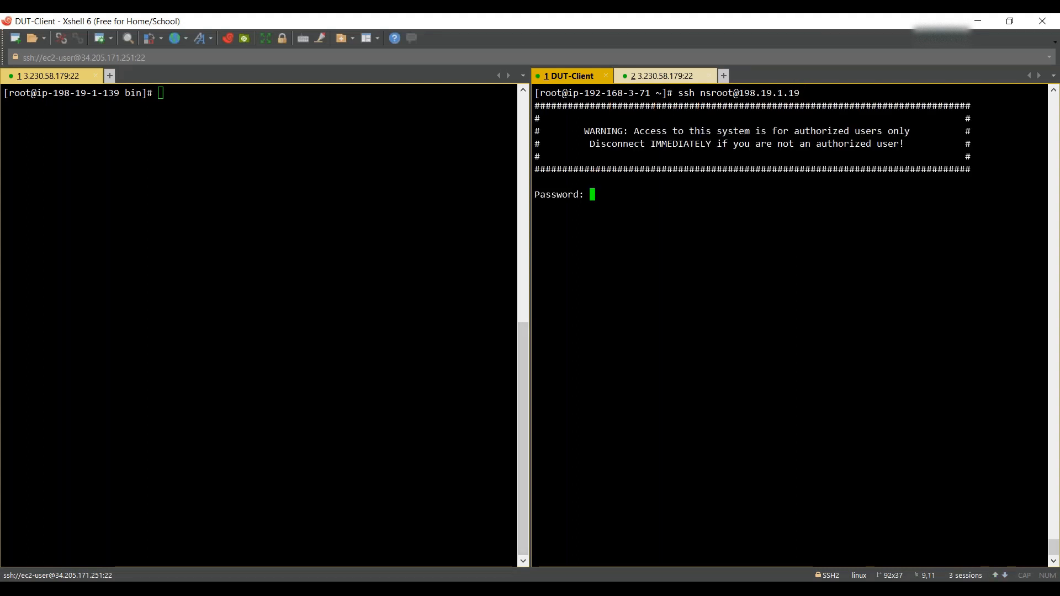
Copy CitrixADCPrimary's instance ID from the EC2 console and paste it as the SSH login password in Xshell
{"action": "key", "text": "alt+Tab"}
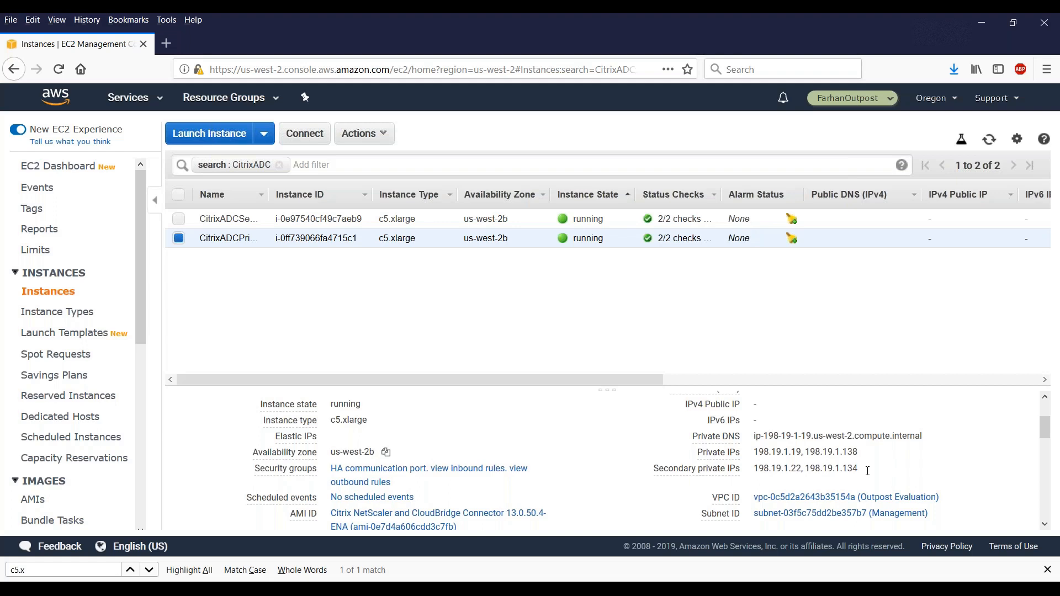
{"action": "scroll", "coordinate": [868, 470], "scroll_direction": "up", "scroll_amount": 2}
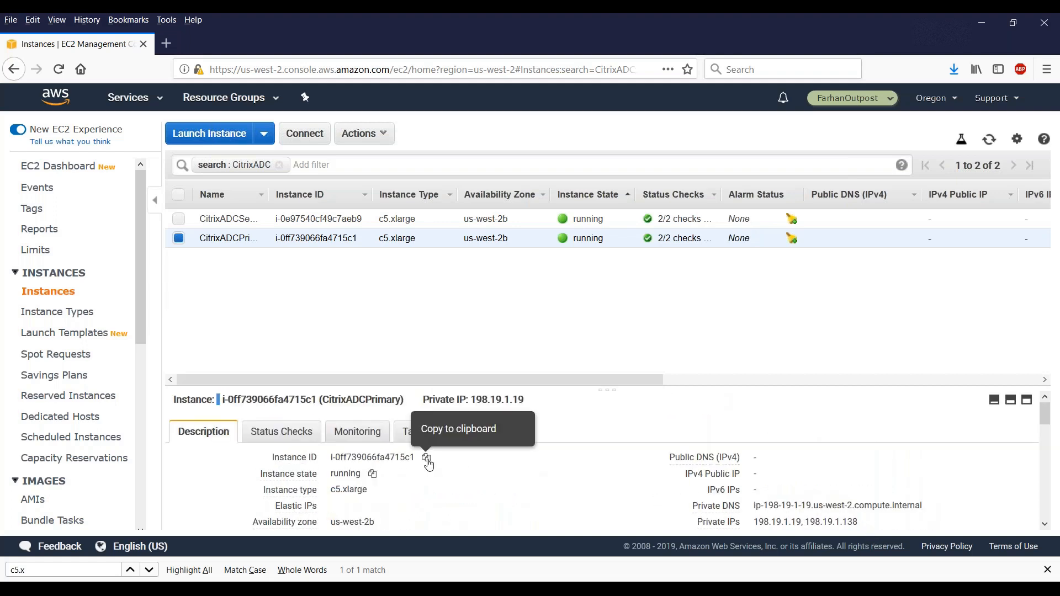
{"action": "left_click", "coordinate": [428, 461]}
{"action": "key", "text": "alt+Tab"}
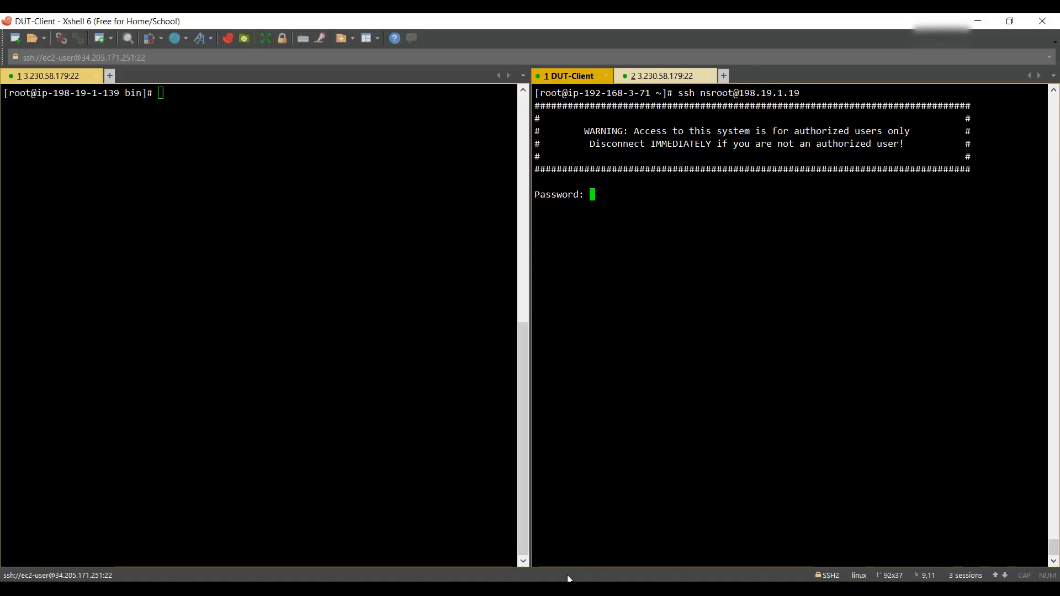
{"action": "key", "text": "shift+Insert"}
{"action": "key", "text": "Return"}
{"action": "key", "text": "Return"}
{"action": "key", "text": "Return"}
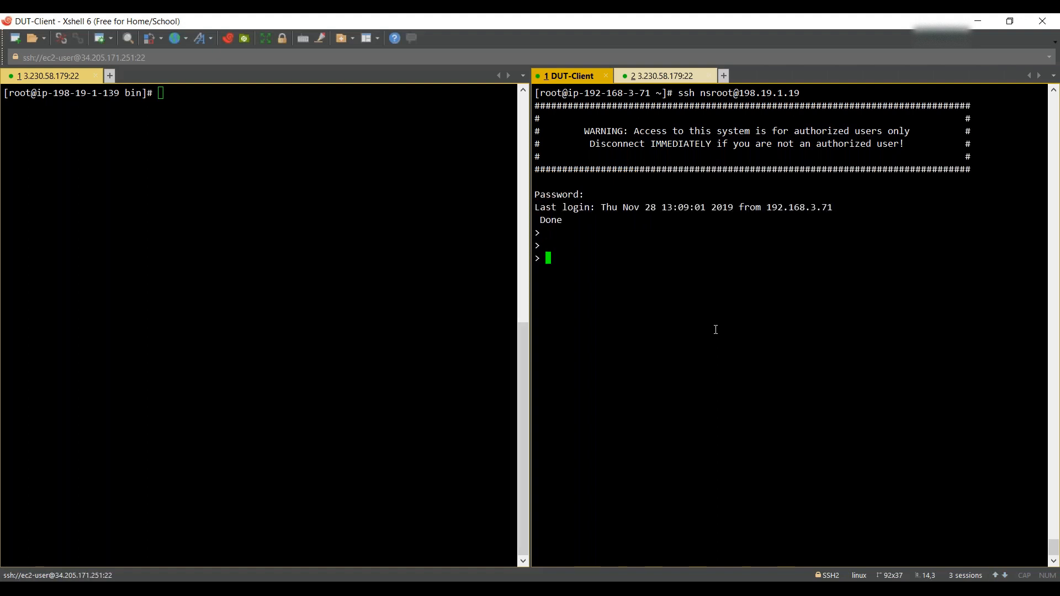
List the primary ADC's configured IP addresses with sh ns ip
{"action": "type", "text": "sh ns ip"}
{"action": "key", "text": "Return"}
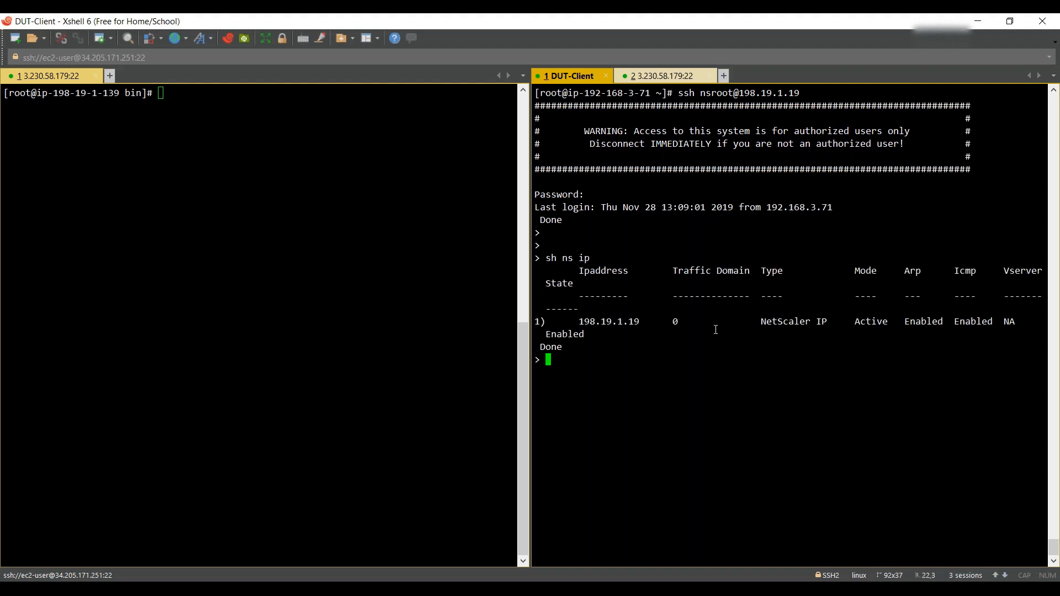
{"action": "type", "text": "add "}
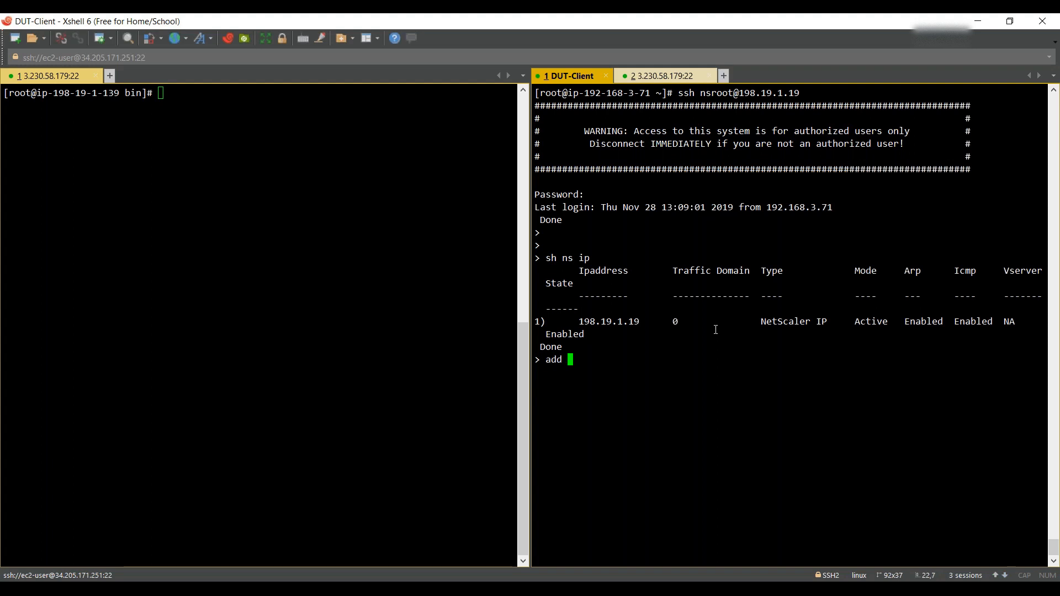
{"action": "type", "text": "ns ip "}
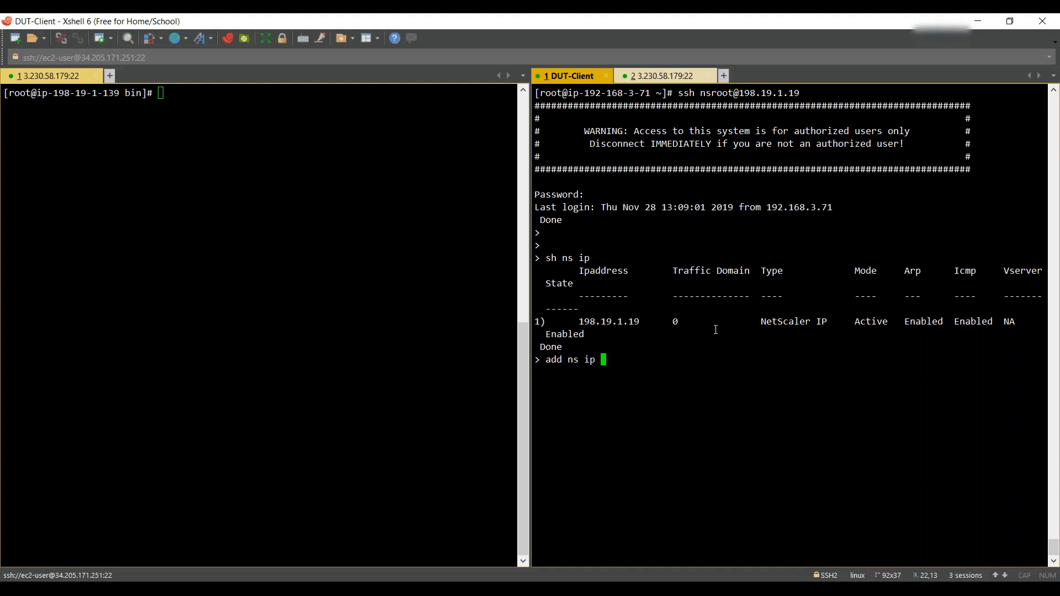
{"action": "type", "text": "198.19.1."}
{"action": "key", "text": "alt+Tab"}
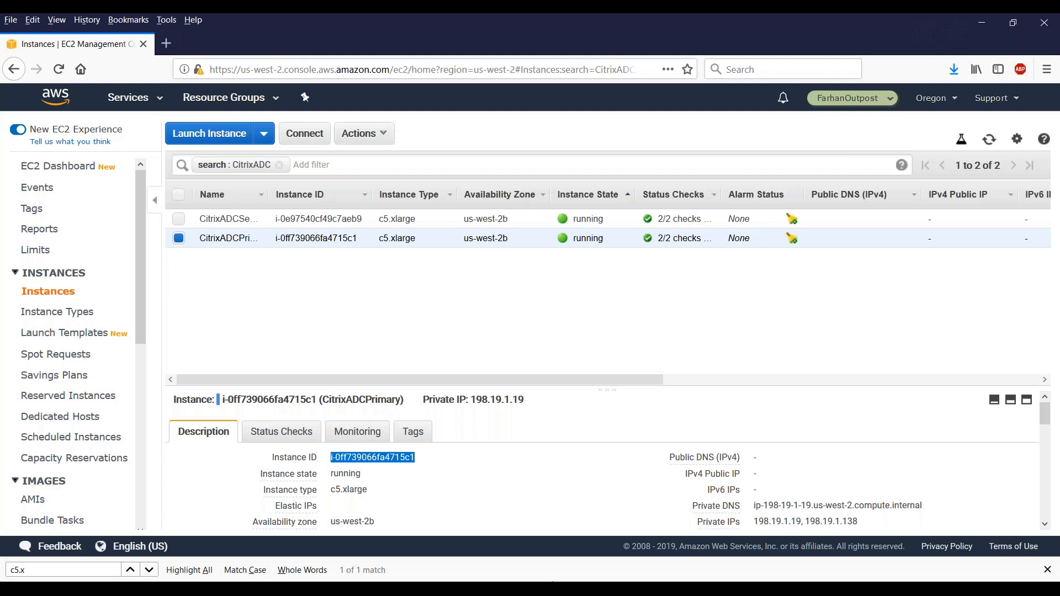
{"action": "left_click", "coordinate": [1043, 525]}
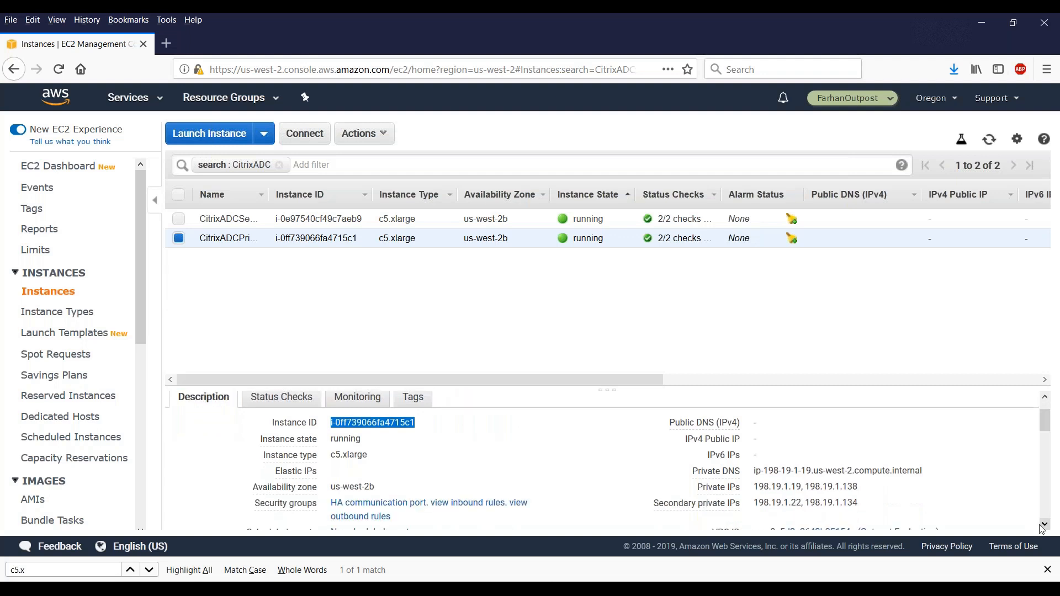
{"action": "key", "text": "alt+Tab"}
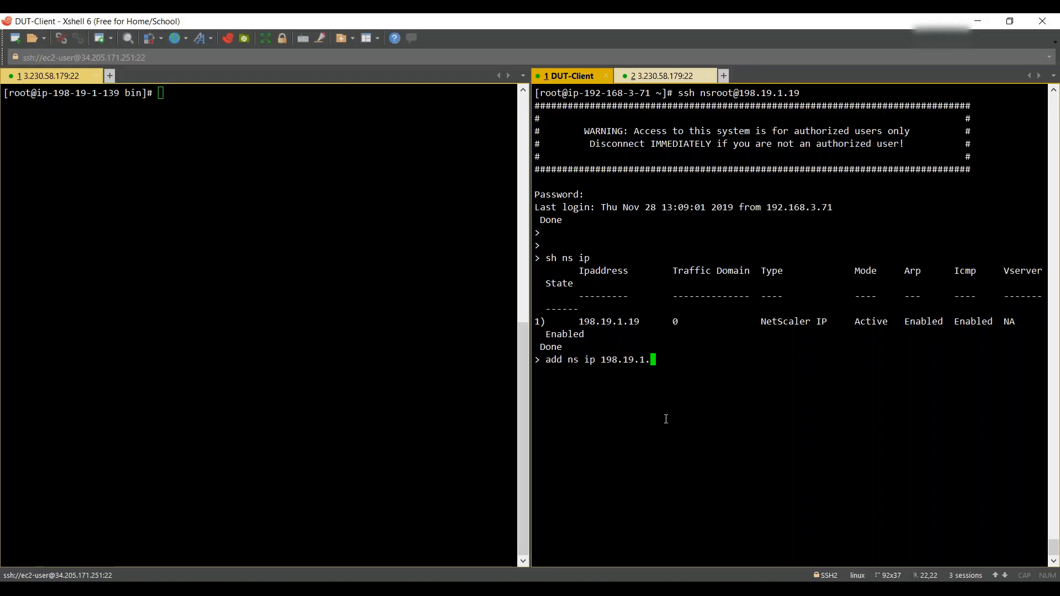
{"action": "type", "text": "22"}
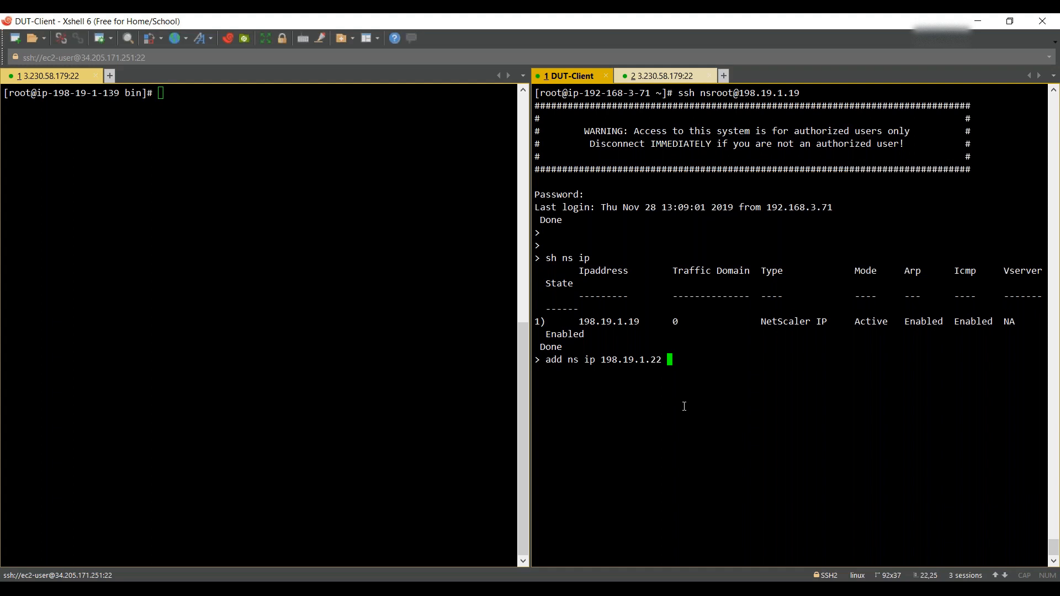
{"action": "type", "text": "255.255.255."}
{"action": "key", "text": "ctrl+u"}
Look up the subnet mask with sh route and add IP 198.19.1.22 with netmask 255.255.255.128 as type VIP
{"action": "type", "text": "sh route"}
{"action": "key", "text": "Return"}
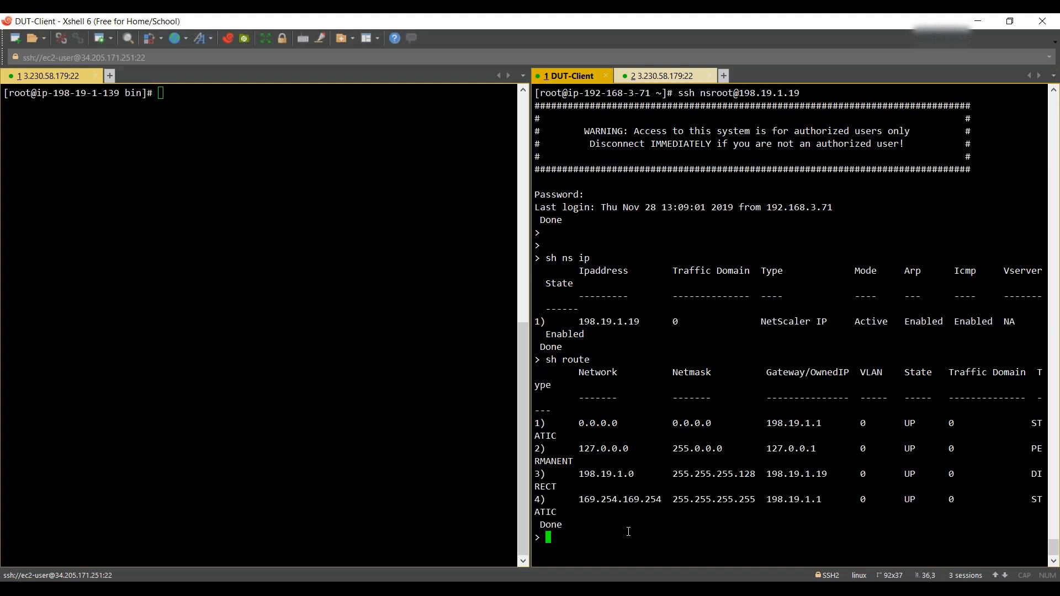
{"action": "type", "text": "add ns ip "}
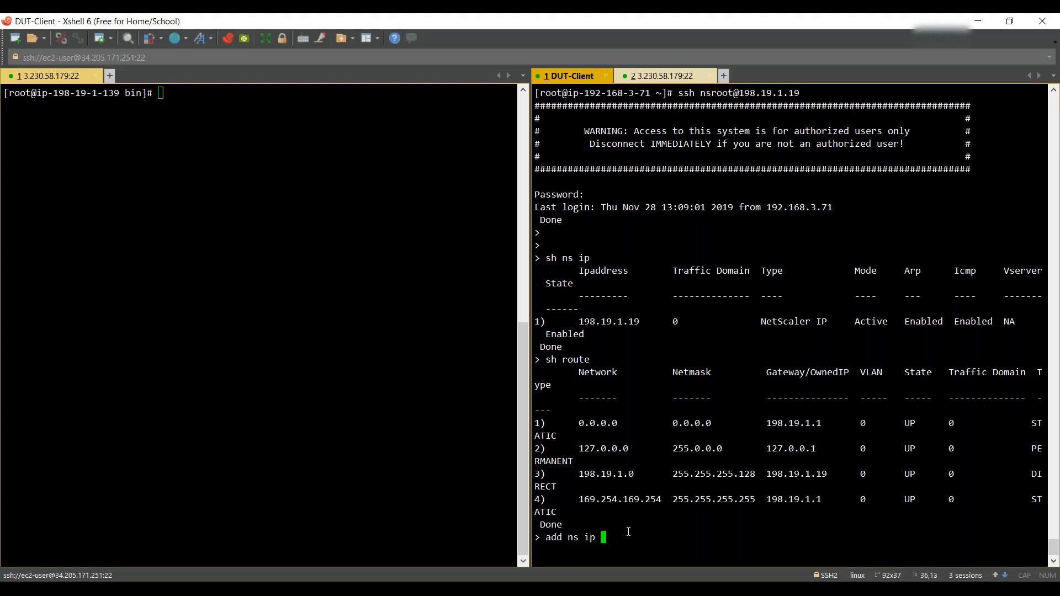
{"action": "type", "text": "198.19.1.22 255.255.255.128 -type VIP"}
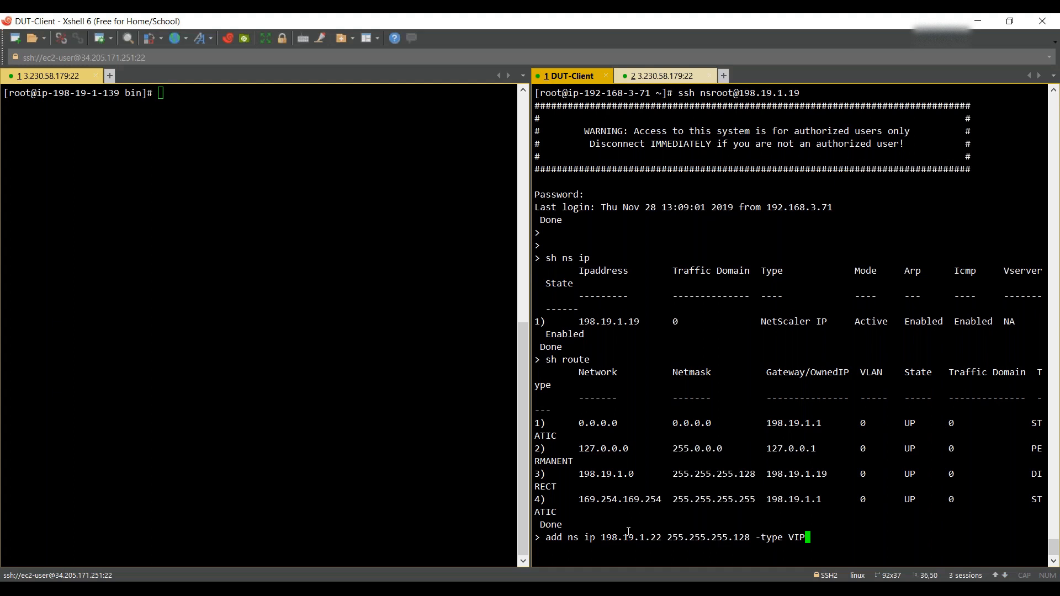
{"action": "key", "text": "Return"}
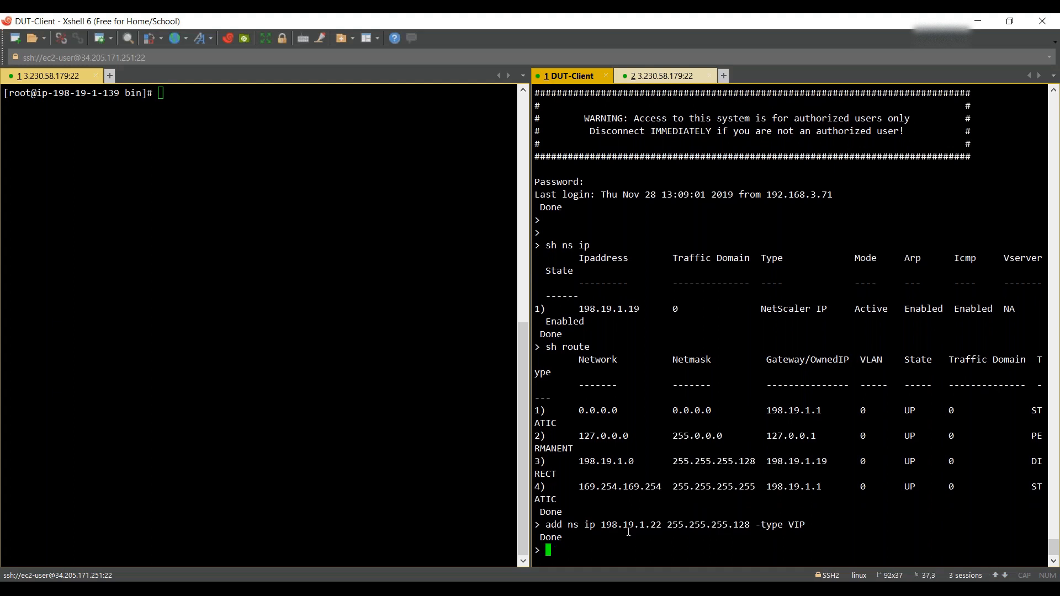
Add ns ip 198.19.1.134 with netmask 255.255.255.240, checking the secondary private IP in the EC2 console
{"action": "type", "text": "add ns ip 198.19."}
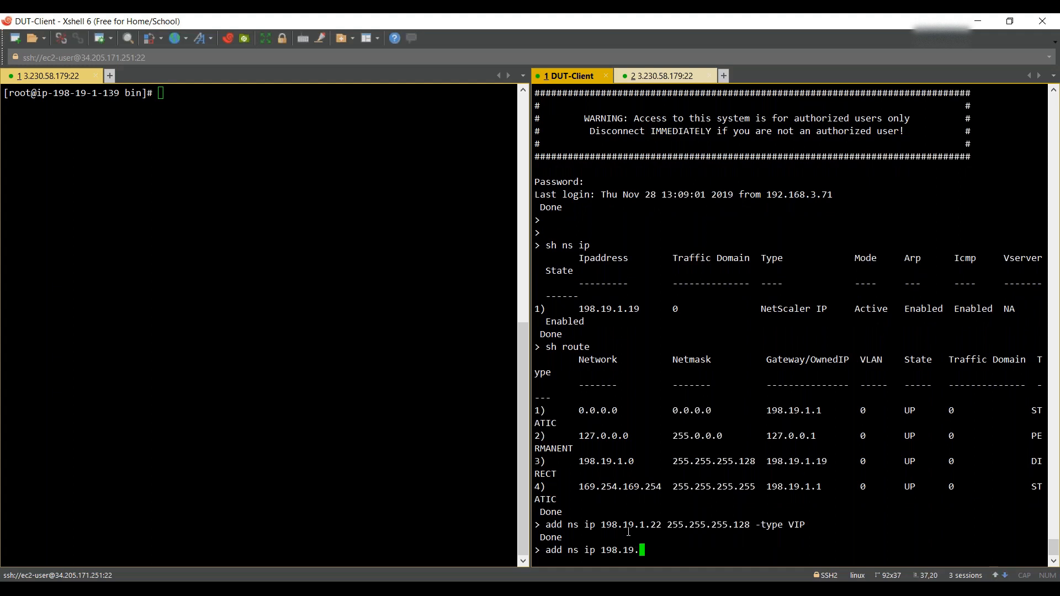
{"action": "key", "text": "alt+Tab"}
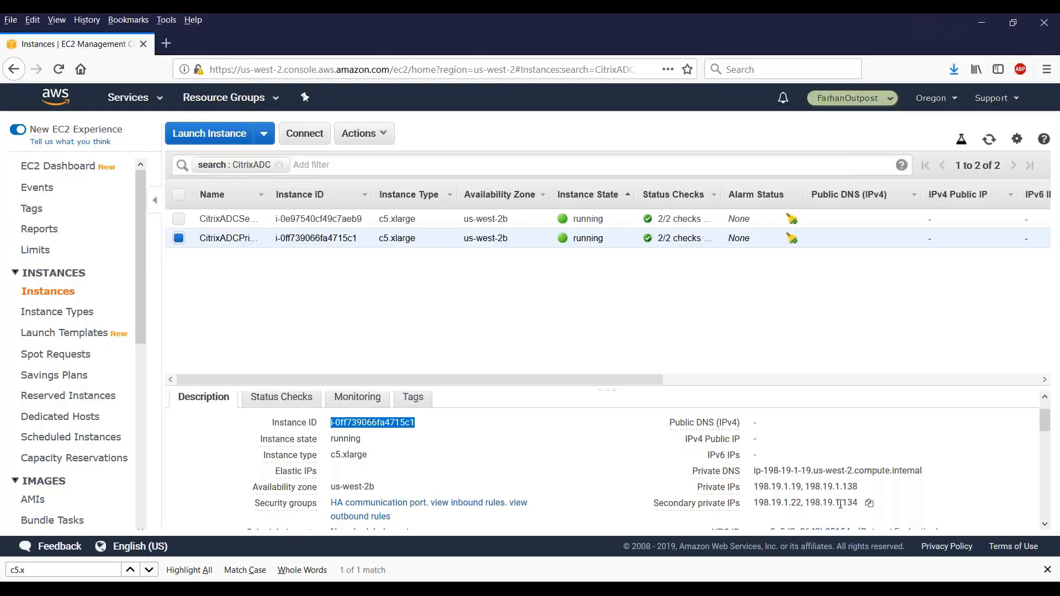
{"action": "key", "text": "alt+Tab"}
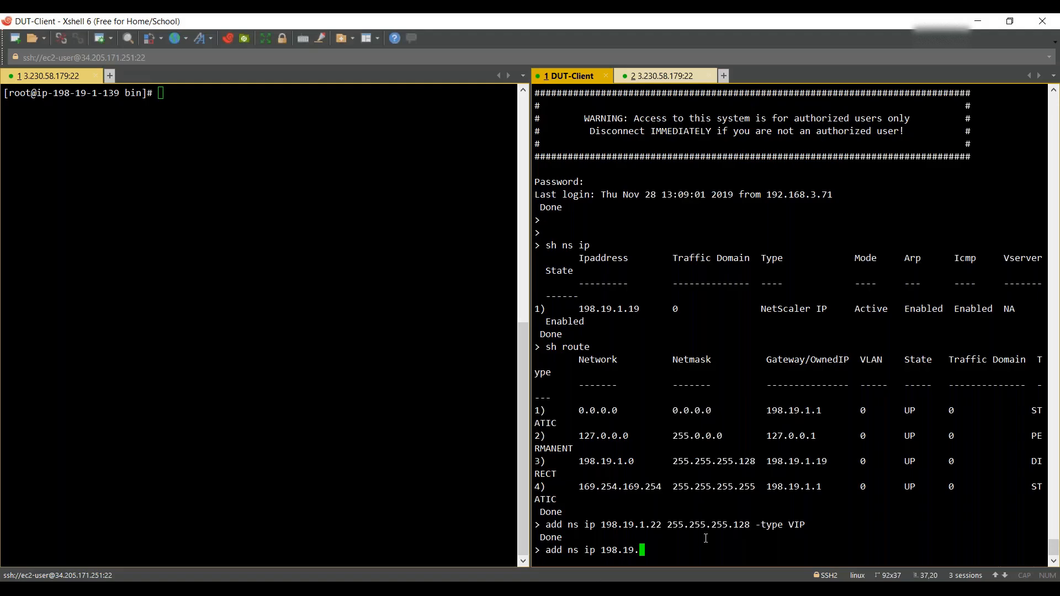
{"action": "type", "text": "1.134 255.255.255.240"}
{"action": "key", "text": "Return"}
Review the NetScaler, VIP and SNIP addresses on the primary ADC with sh ns ip
{"action": "type", "text": "sh ns ip"}
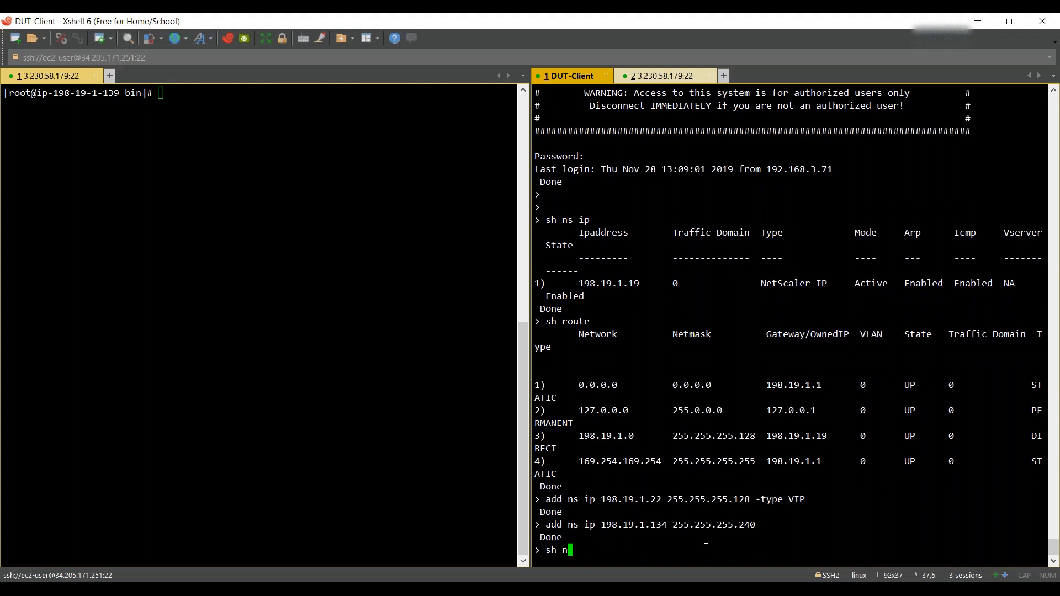
{"action": "key", "text": "Return"}
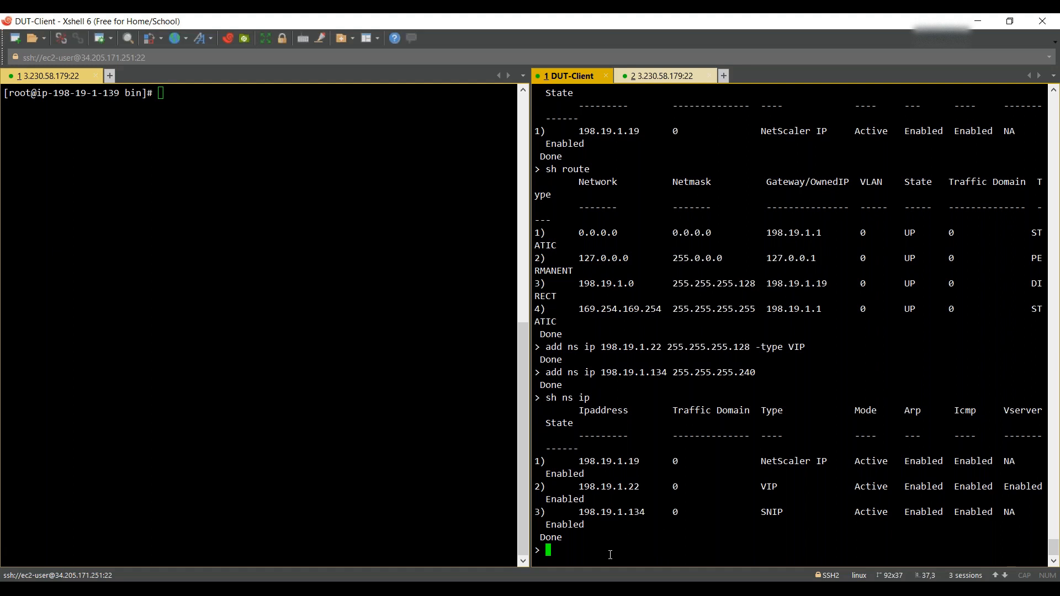
{"action": "mouse_move", "coordinate": [526, 589]}
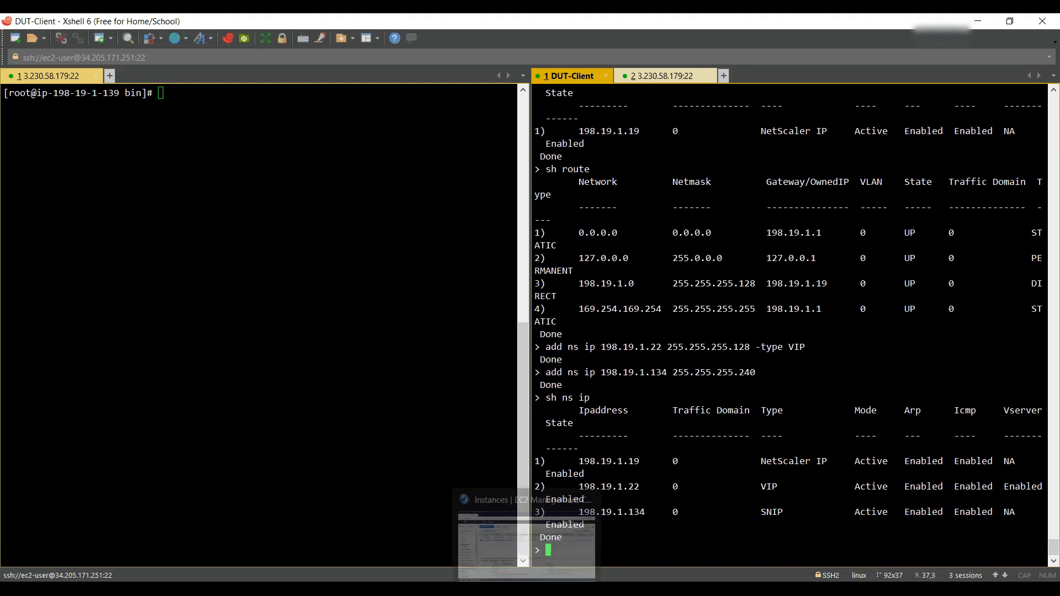
Switch to the EC2 console, replace the CitrixADC instance filter with server, and select the running Server1 to check its private IP
{"action": "left_click", "coordinate": [508, 538]}
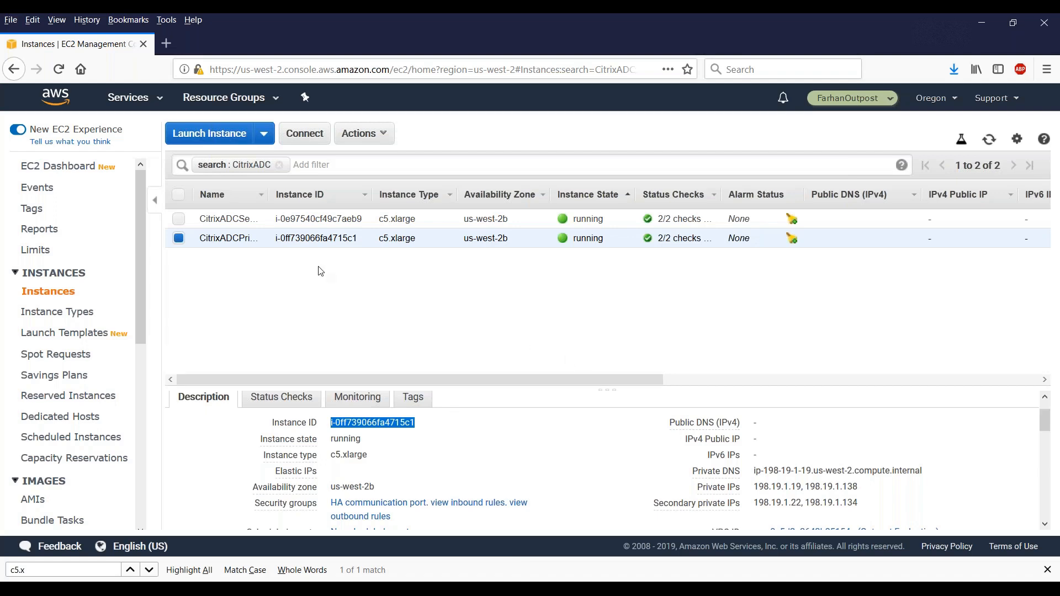
{"action": "left_click", "coordinate": [279, 166]}
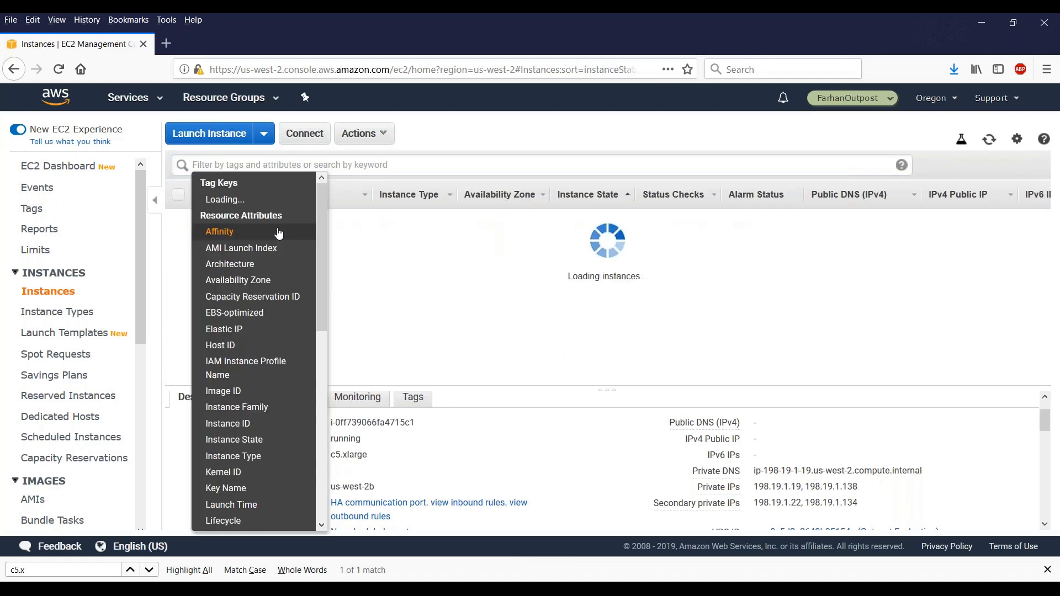
{"action": "type", "text": "server"}
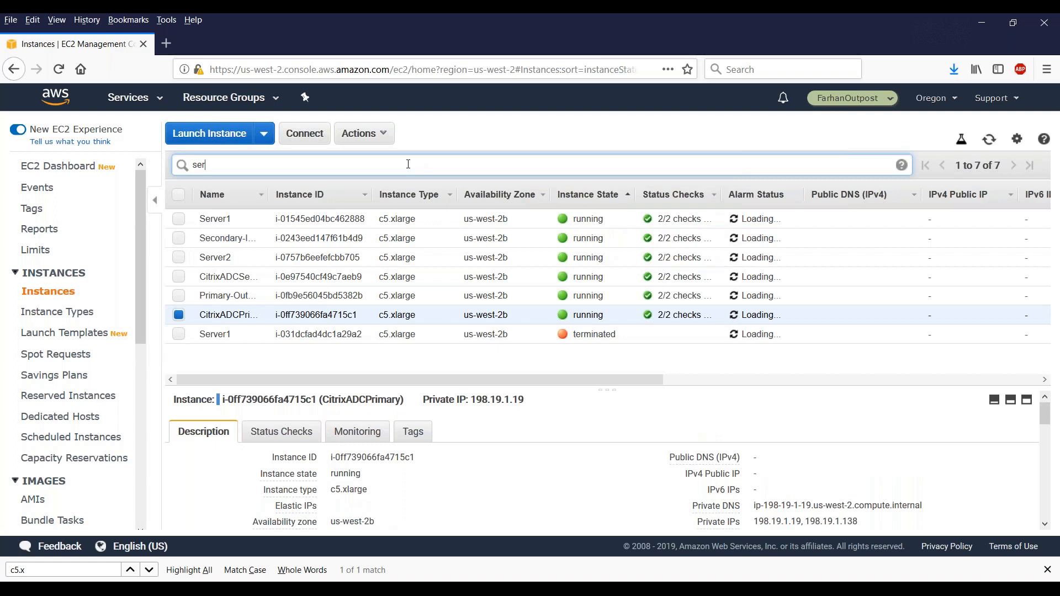
{"action": "key", "text": "Return"}
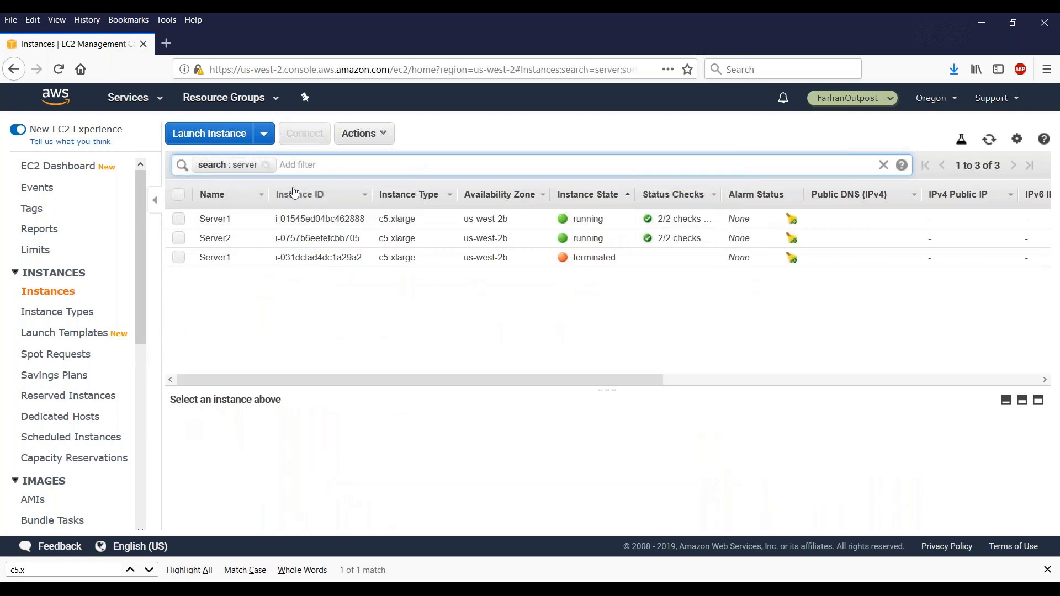
{"action": "left_click", "coordinate": [178, 218]}
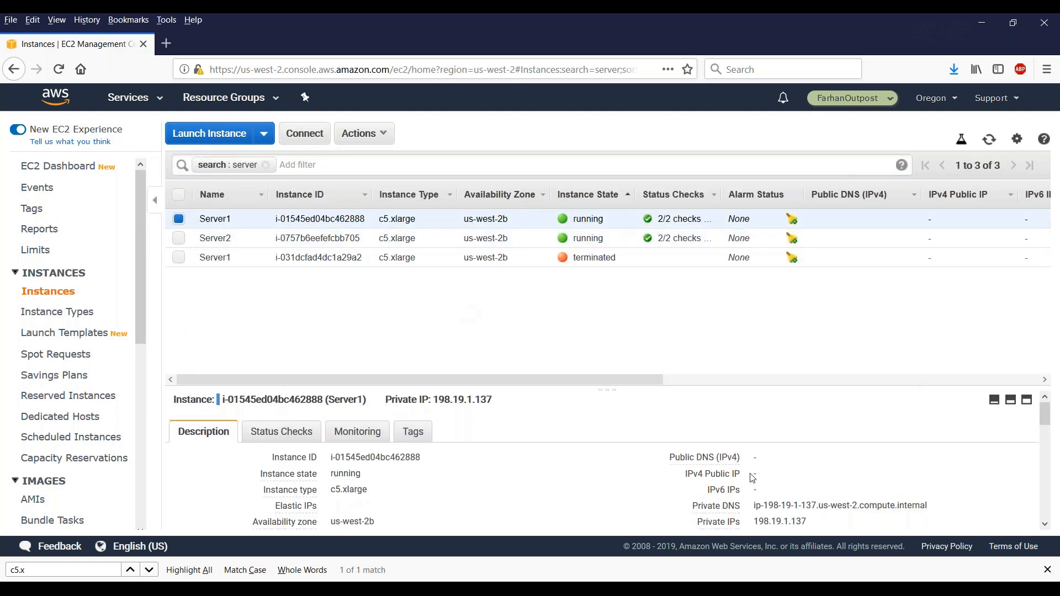
Return to Xshell and add service s1 for 198.19.1.137 using http on port 80
{"action": "mouse_move", "coordinate": [560, 590]}
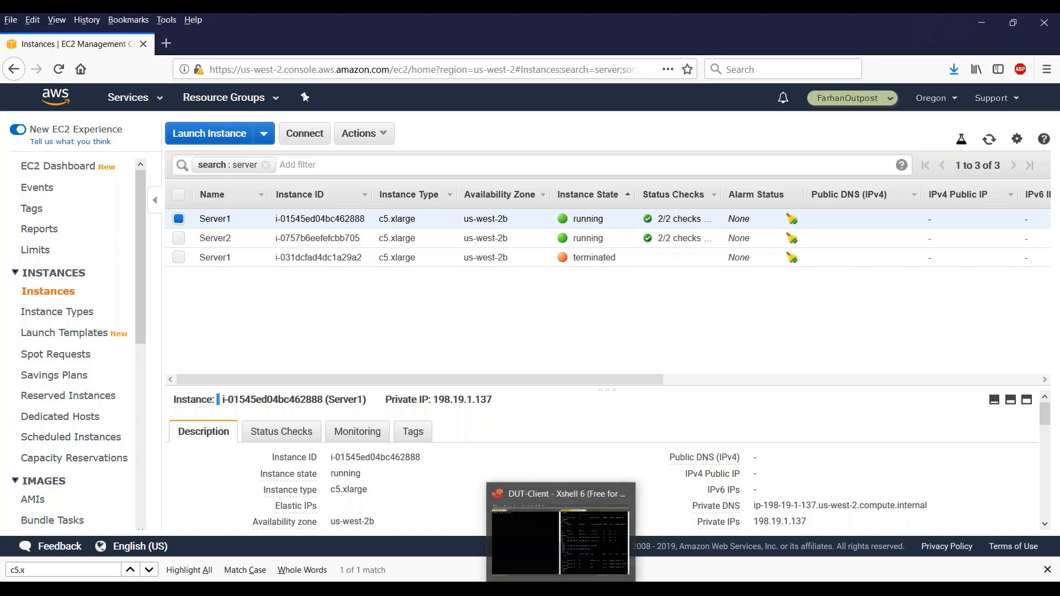
{"action": "left_click", "coordinate": [629, 538]}
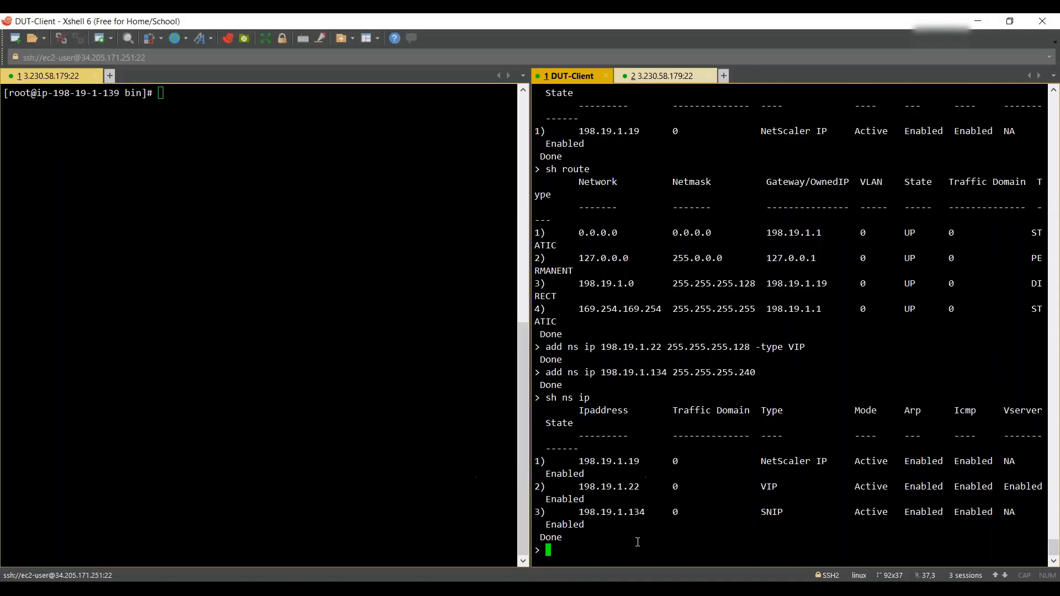
{"action": "type", "text": "add service s"}
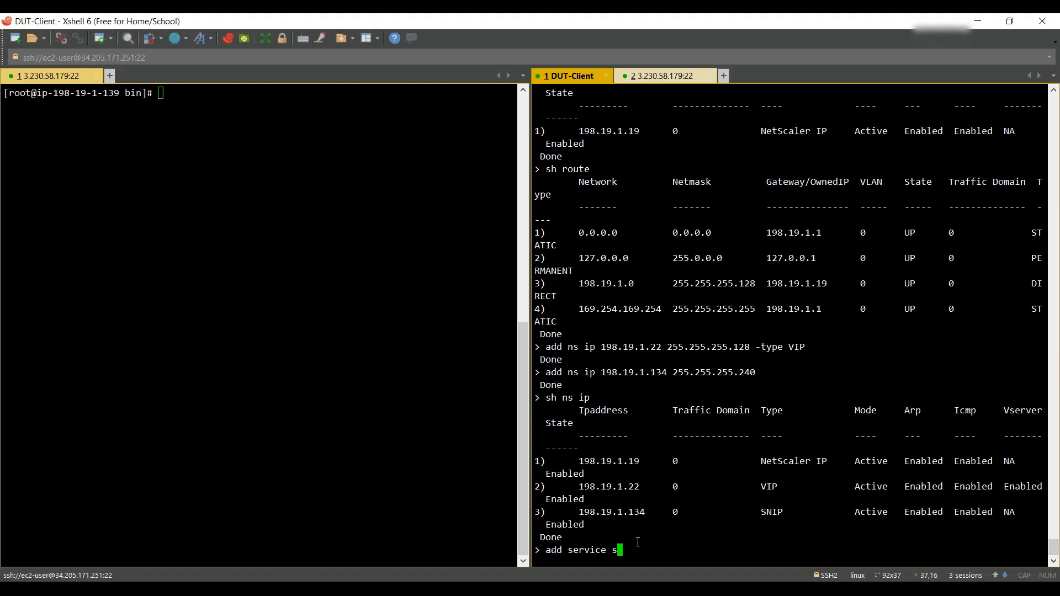
{"action": "type", "text": "1 198.19.1.137 http 80"}
{"action": "key", "text": "Return"}
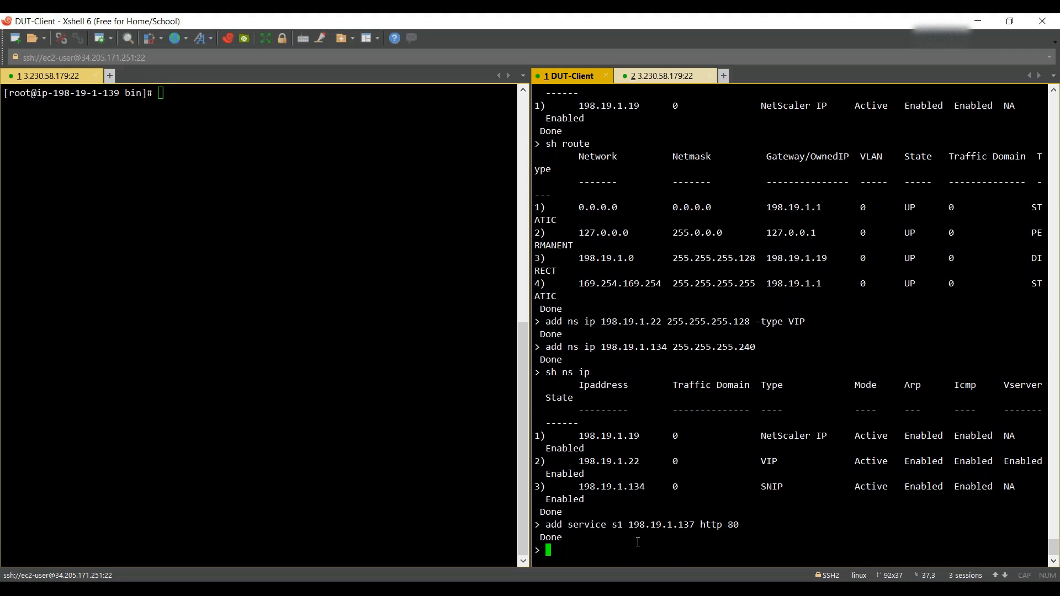
Recall the previous add service command and change its service name to s2
{"action": "key", "text": "Up"}
{"action": "key", "text": "Left"}
{"action": "key", "text": "Left"}
{"action": "key", "text": "Left"}
{"action": "key", "text": "Left"}
{"action": "key", "text": "Left"}
{"action": "key", "text": "Left"}
{"action": "key", "text": "Left"}
{"action": "key", "text": "Left"}
{"action": "key", "text": "Left"}
{"action": "key", "text": "Left"}
{"action": "key", "text": "Left"}
{"action": "key", "text": "Left"}
{"action": "key", "text": "Left"}
{"action": "key", "text": "Left"}
{"action": "key", "text": "Left"}
{"action": "key", "text": "Left"}
{"action": "key", "text": "Left"}
{"action": "key", "text": "Left"}
{"action": "key", "text": "Left"}
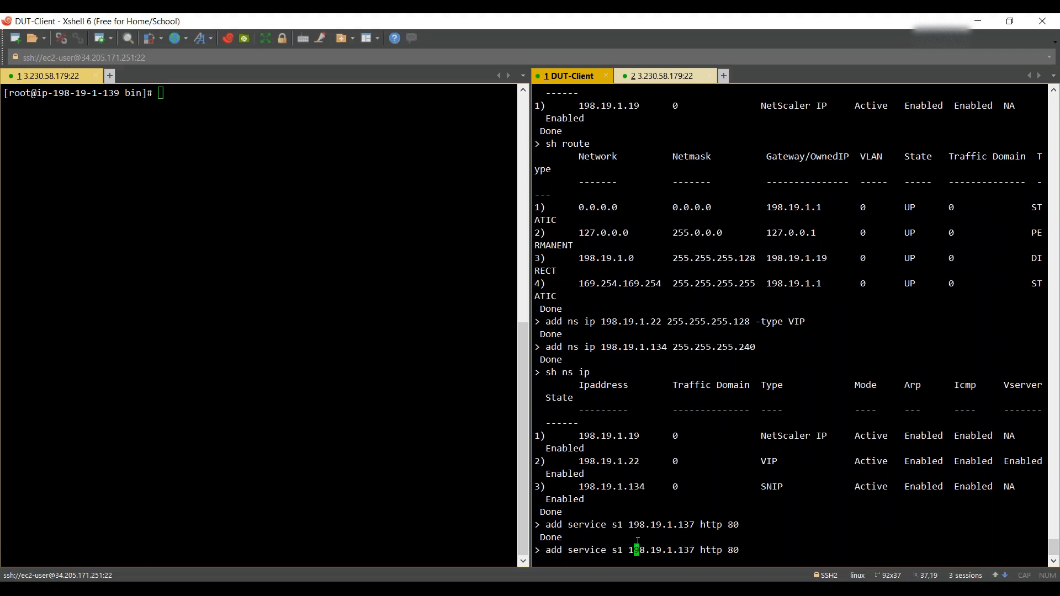
{"action": "key", "text": "Left"}
{"action": "key", "text": "Left"}
{"action": "key", "text": "BackSpace"}
{"action": "type", "text": "2"}
{"action": "key", "text": "Right"}
{"action": "key", "text": "Right"}
{"action": "key", "text": "Right"}
{"action": "key", "text": "Right"}
{"action": "key", "text": "Right"}
{"action": "key", "text": "Right"}
{"action": "key", "text": "Right"}
{"action": "key", "text": "Right"}
Look up Server2's private IP in the EC2 console, and complete the s2 service command in Xshell with IP 198.19.1.139
{"action": "left_click", "coordinate": [540, 589]}
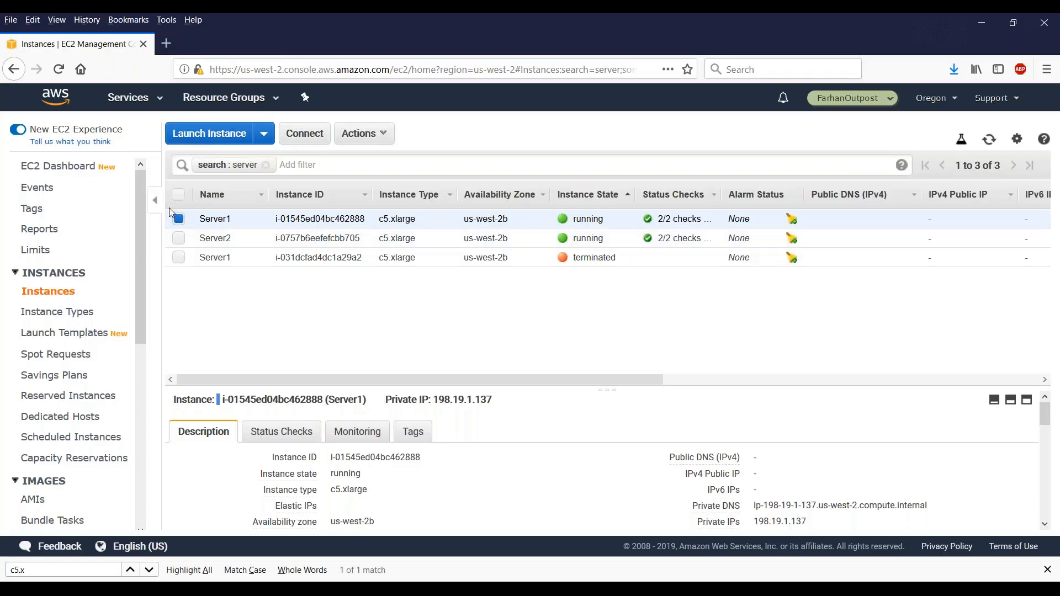
{"action": "left_click", "coordinate": [178, 217]}
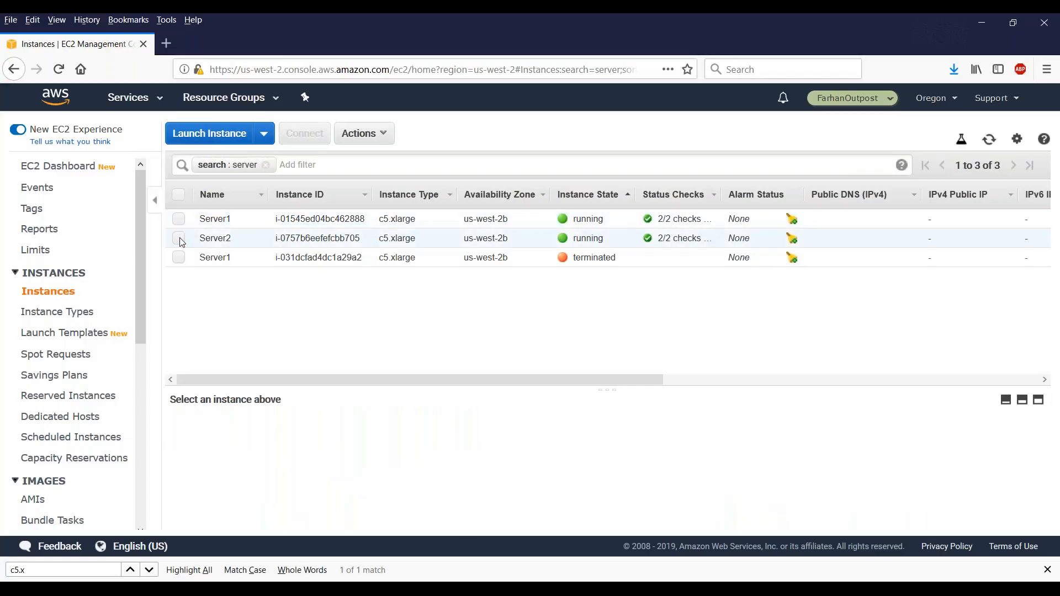
{"action": "left_click", "coordinate": [179, 238]}
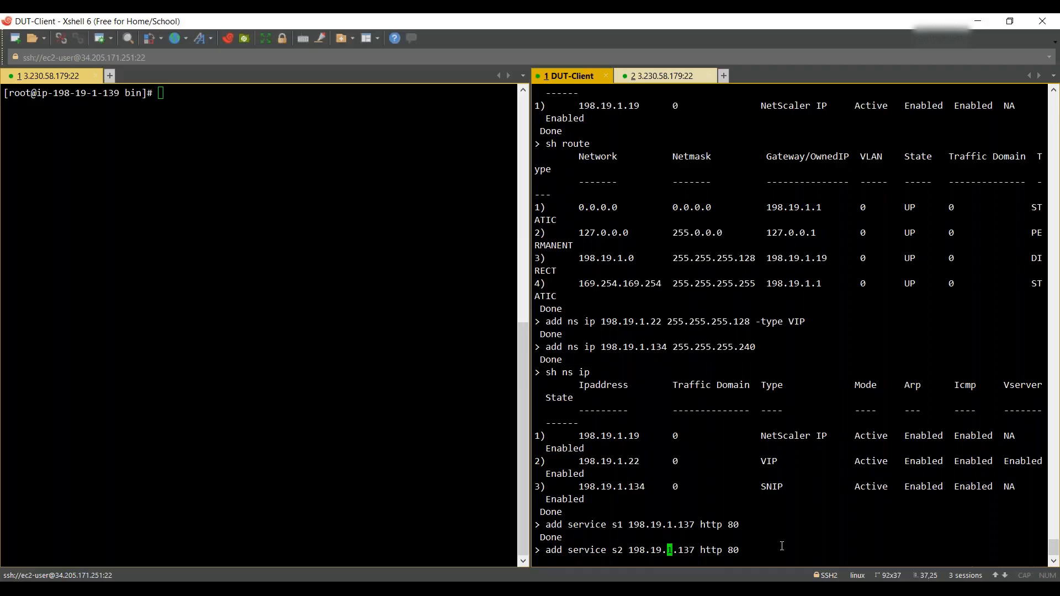
{"action": "key", "text": "Right"}
{"action": "key", "text": "Right"}
{"action": "key", "text": "Right"}
{"action": "key", "text": "Right"}
{"action": "key", "text": "Right"}
{"action": "key", "text": "BackSpace"}
{"action": "type", "text": "9"}
{"action": "key", "text": "Return"}
Add a load balancing virtual server named lb using http on the VIP 198.19.1.22, port 80
{"action": "type", "text": "a"}
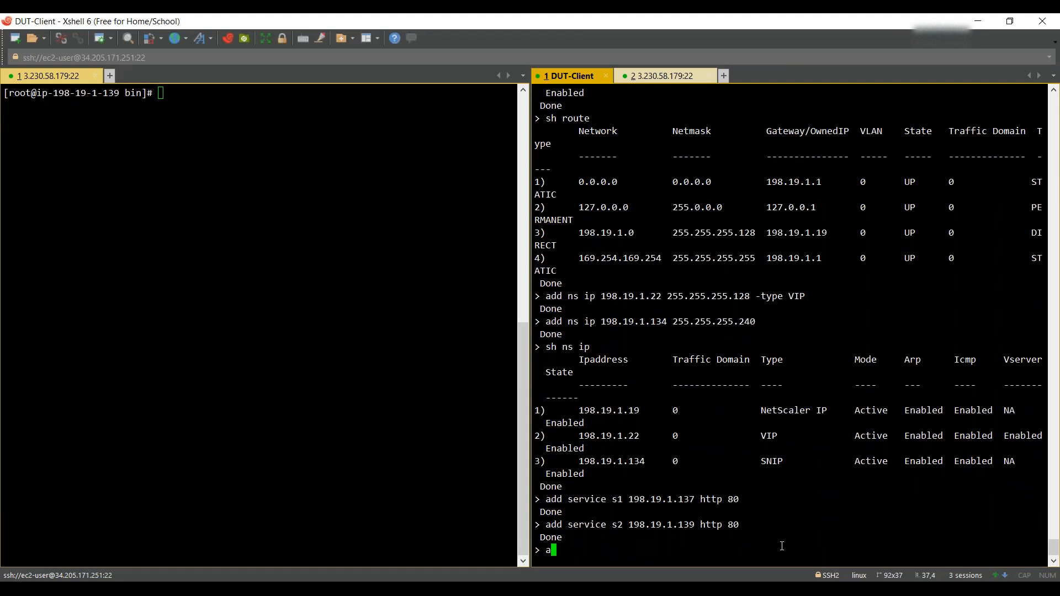
{"action": "type", "text": "dd lb vser"}
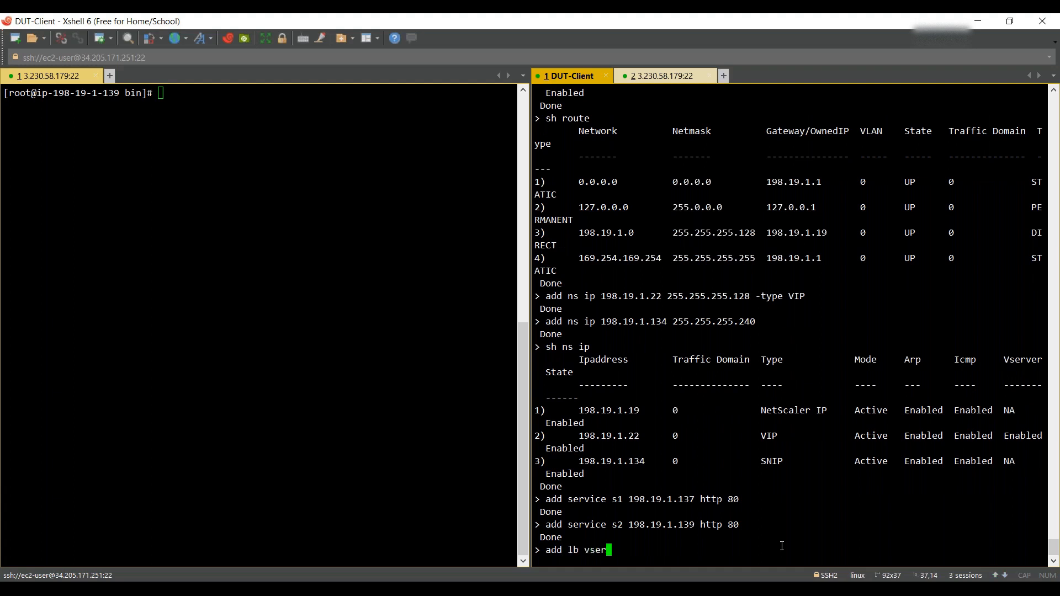
{"action": "type", "text": "ver lb"}
{"action": "key", "text": "Tab"}
{"action": "type", "text": "http 198.1"}
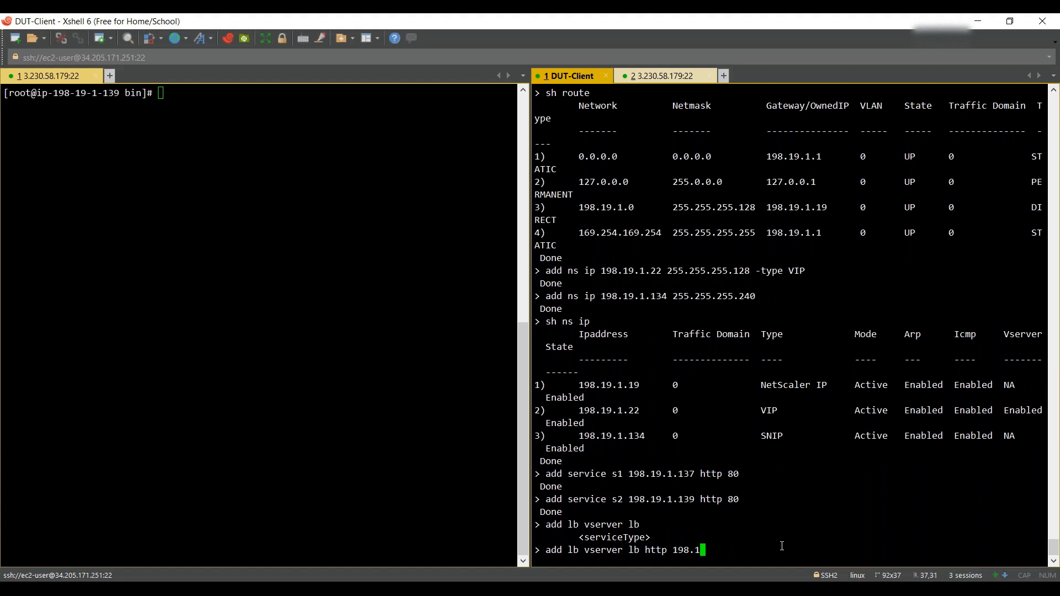
{"action": "type", "text": "9.1.22 80"}
{"action": "key", "text": "Return"}
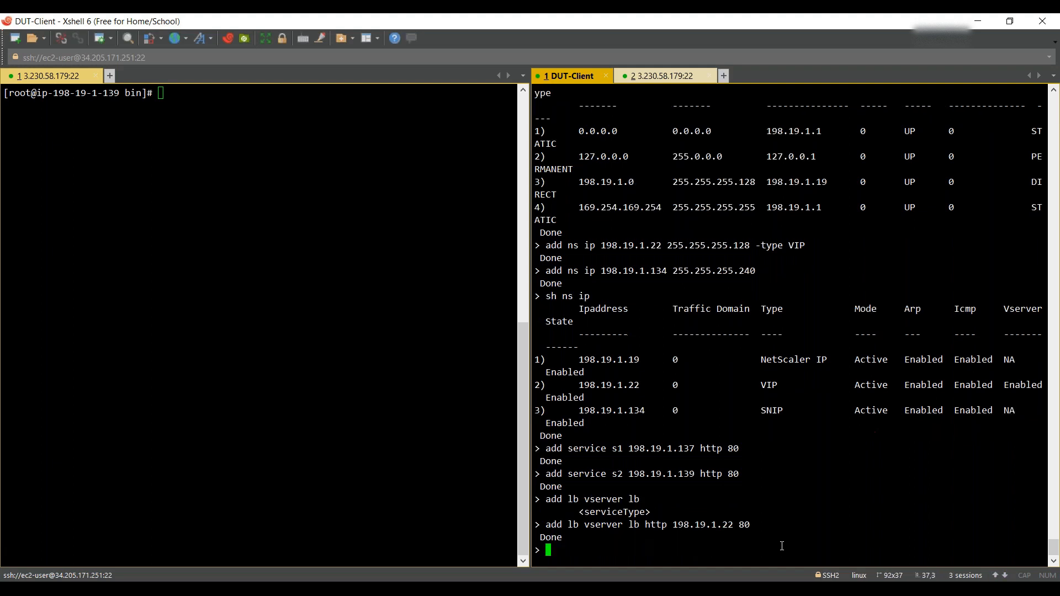
Bind services s1 and s2 to the lb virtual server
{"action": "type", "text": "bind lb vserver lb "}
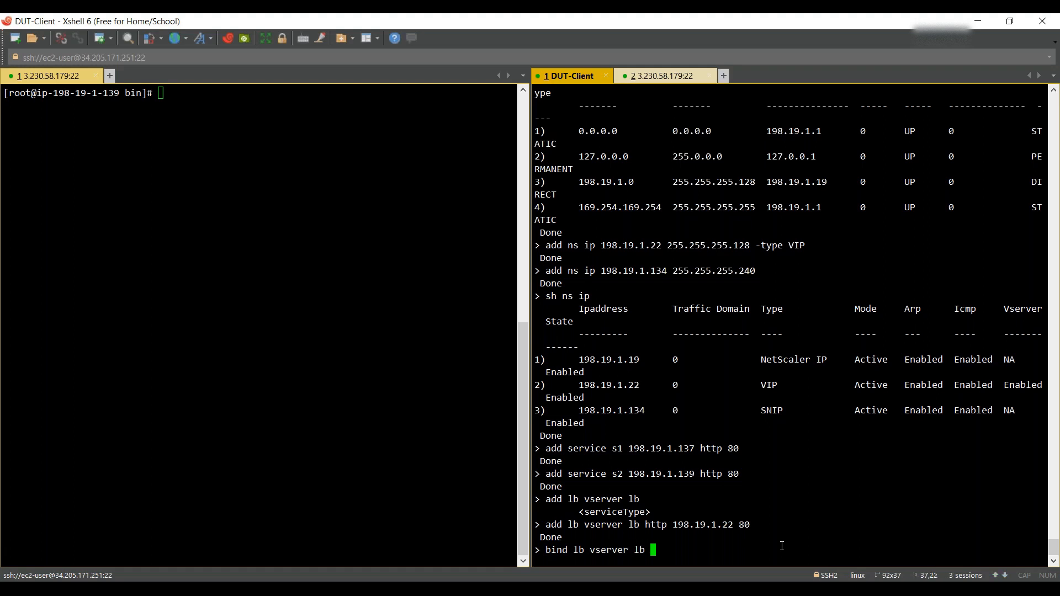
{"action": "type", "text": "s1"}
{"action": "key", "text": "Return"}
{"action": "type", "text": "bind lb vserver lb s"}
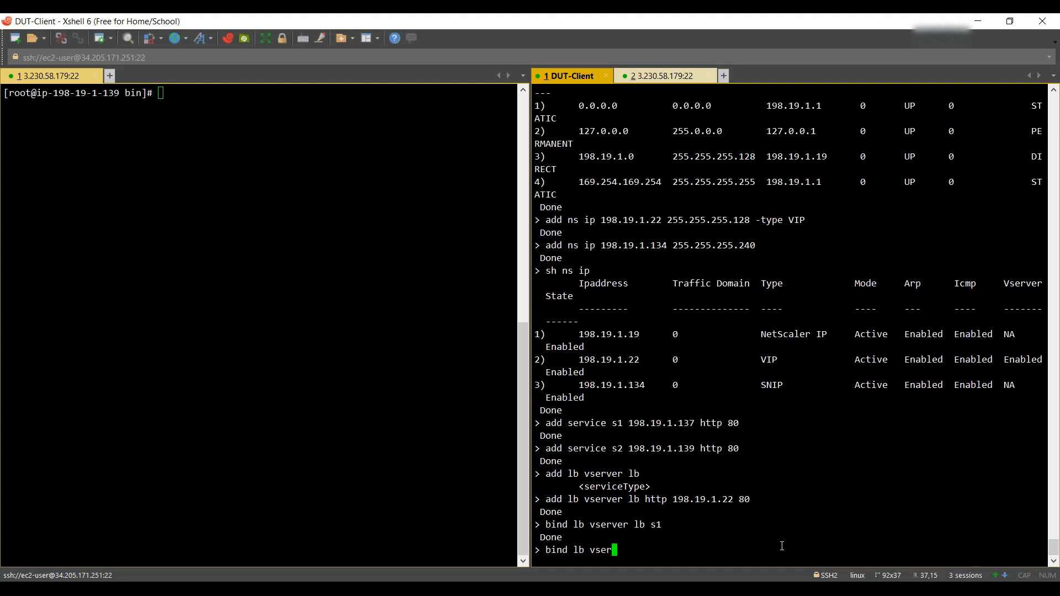
{"action": "type", "text": "2"}
{"action": "key", "text": "Return"}
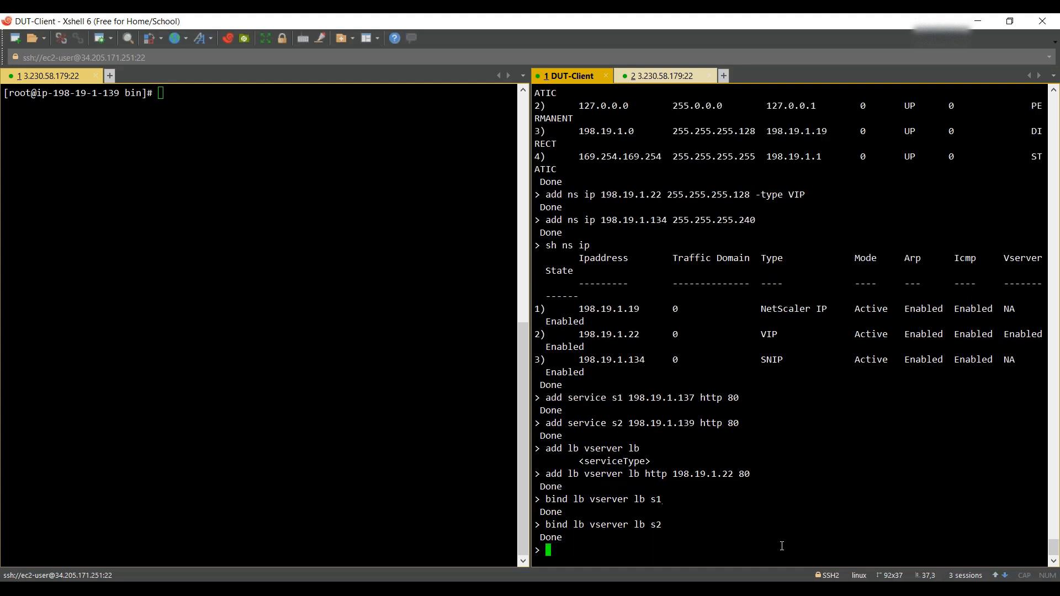
Clear the ADC terminal and run sh lb vserver lb to examine the virtual server's state and its bound services
{"action": "left_click", "coordinate": [606, 36]}
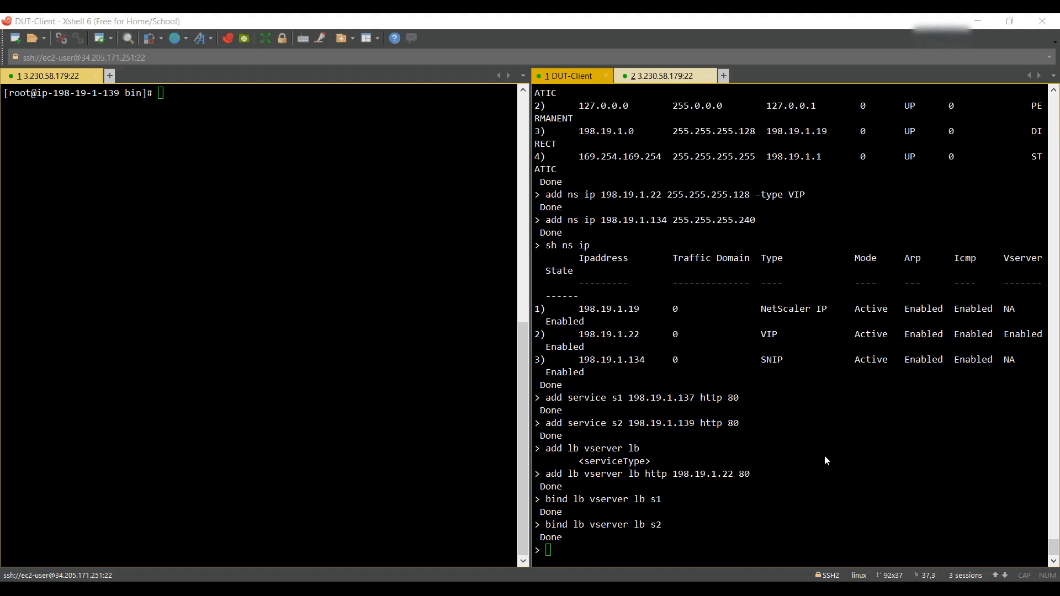
{"action": "left_click", "coordinate": [592, 158]}
{"action": "key", "text": "ctrl+l"}
{"action": "type", "text": "sh lb vse"}
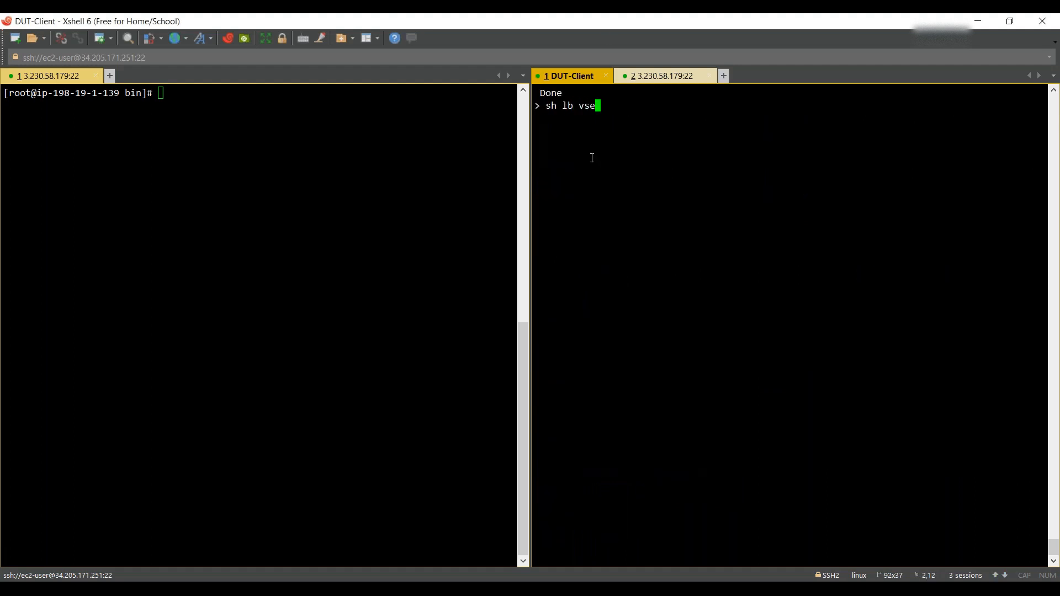
{"action": "type", "text": "rver"}
{"action": "type", "text": " lb"}
{"action": "key", "text": "Return"}
{"action": "scroll", "coordinate": [644, 158], "scroll_direction": "up", "scroll_amount": 2}
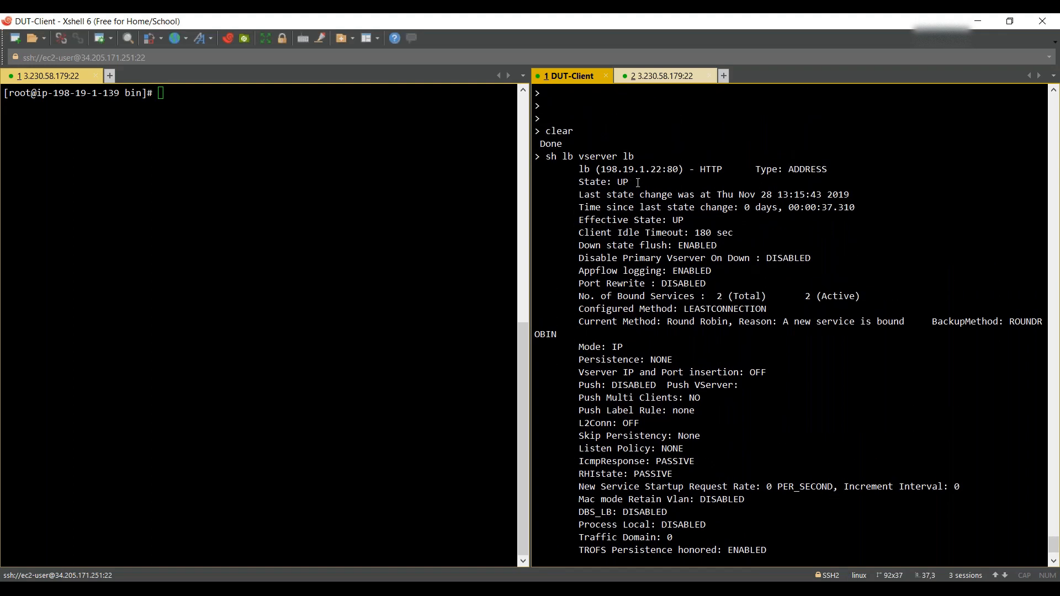
{"action": "left_click_drag", "start_coordinate": [638, 182], "coordinate": [551, 151]}
{"action": "scroll", "coordinate": [551, 108], "scroll_direction": "down", "scroll_amount": 1}
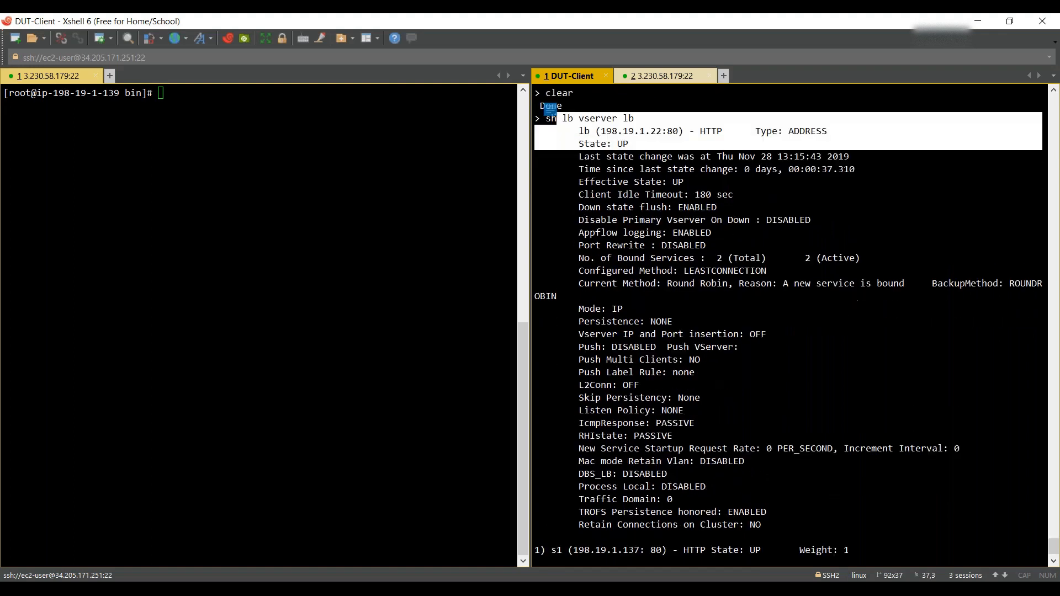
{"action": "scroll", "coordinate": [550, 109], "scroll_direction": "down", "scroll_amount": 1}
{"action": "left_click_drag", "start_coordinate": [776, 528], "coordinate": [583, 505]}
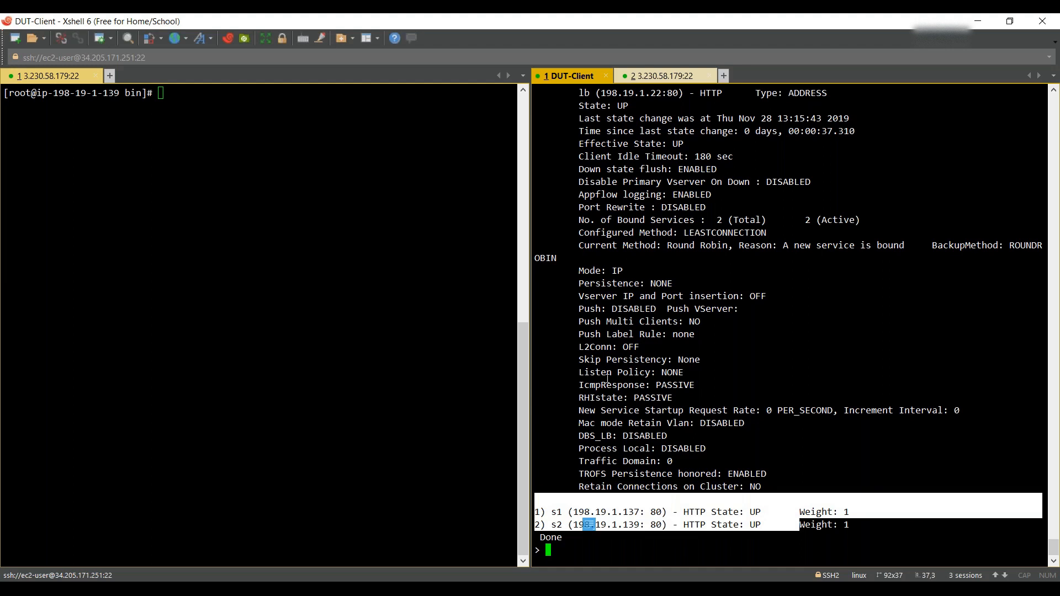
{"action": "scroll", "coordinate": [607, 379], "scroll_direction": "up", "scroll_amount": 3}
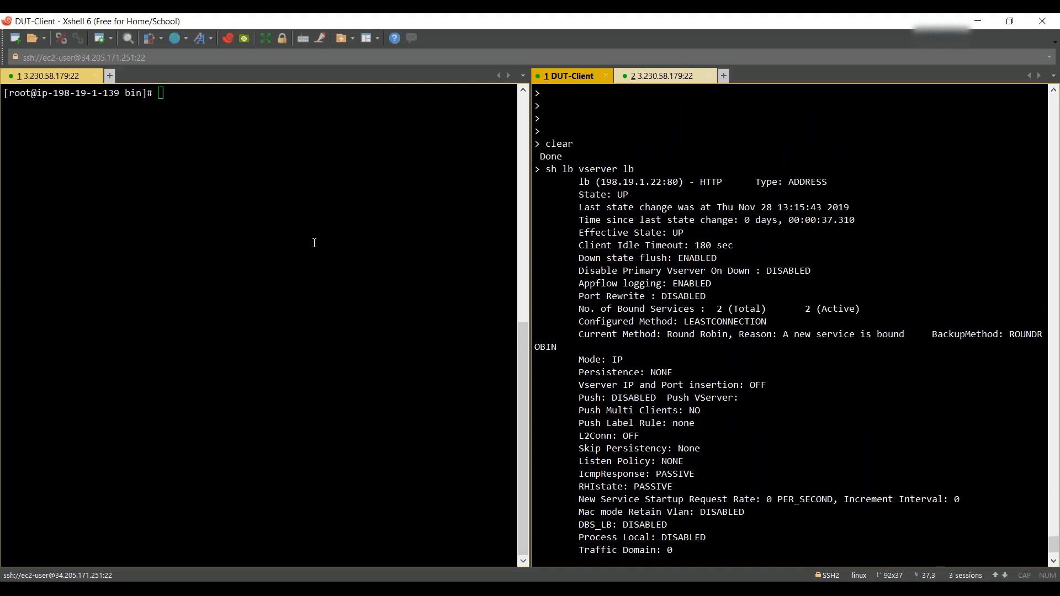
Test the VIP's reachability from the client shell by running tcpping 198.19.1.22, stopping it after several responses
{"action": "left_click", "coordinate": [232, 105]}
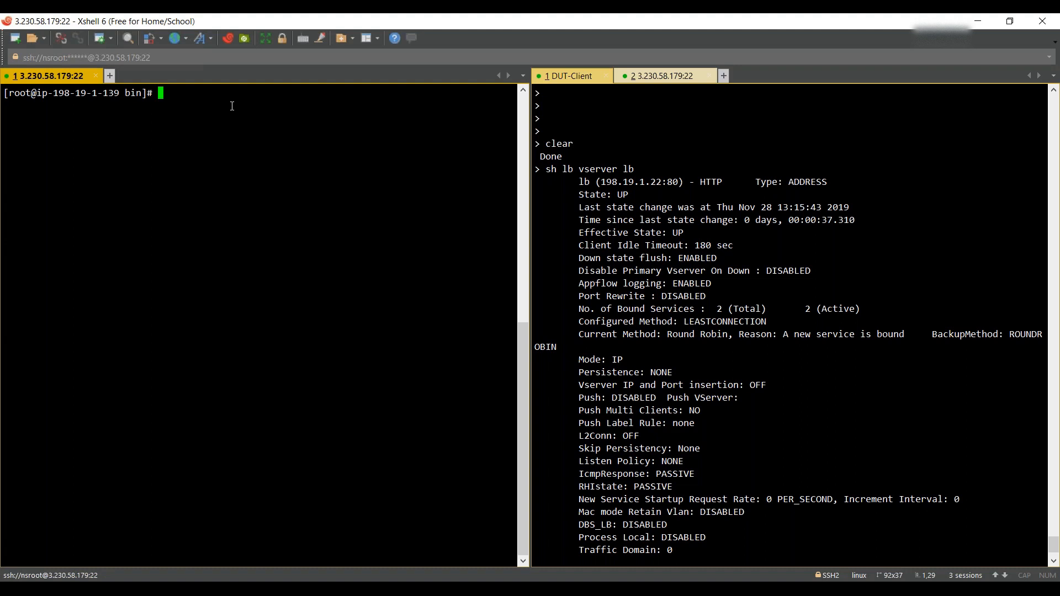
{"action": "key", "text": "Up"}
{"action": "key", "text": "Up"}
{"action": "key", "text": "BackSpace"}
{"action": "key", "text": "BackSpace"}
{"action": "key", "text": "BackSpace"}
{"action": "key", "text": "BackSpace"}
{"action": "key", "text": "BackSpace"}
{"action": "key", "text": "BackSpace"}
{"action": "key", "text": "BackSpace"}
{"action": "key", "text": "BackSpace"}
{"action": "key", "text": "BackSpace"}
{"action": "key", "text": "BackSpace"}
{"action": "key", "text": "BackSpace"}
{"action": "type", "text": "198.19.1.22"}
{"action": "key", "text": "Return"}
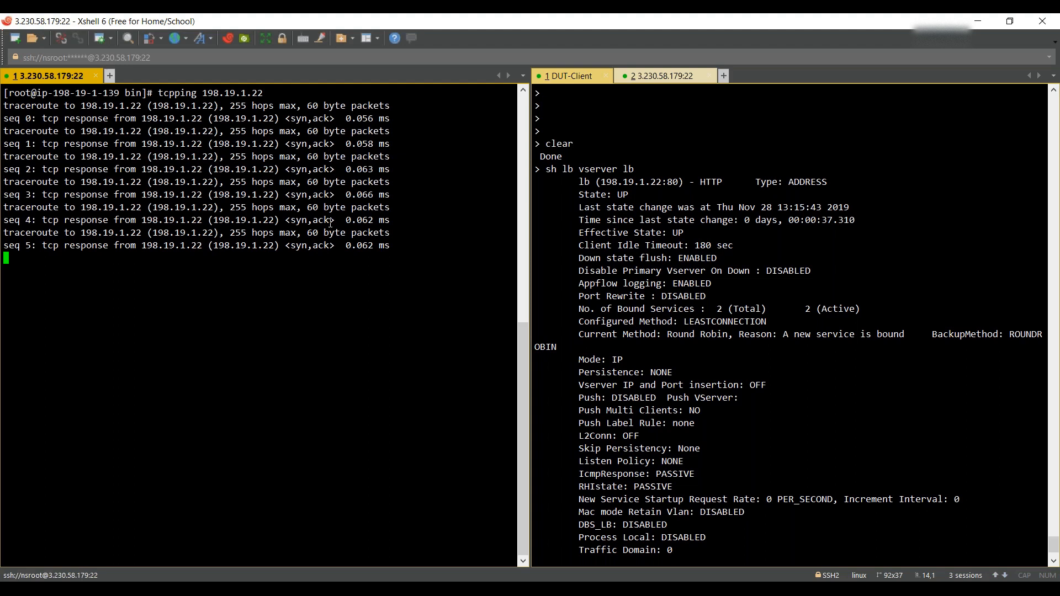
{"action": "key", "text": "ctrl+c"}
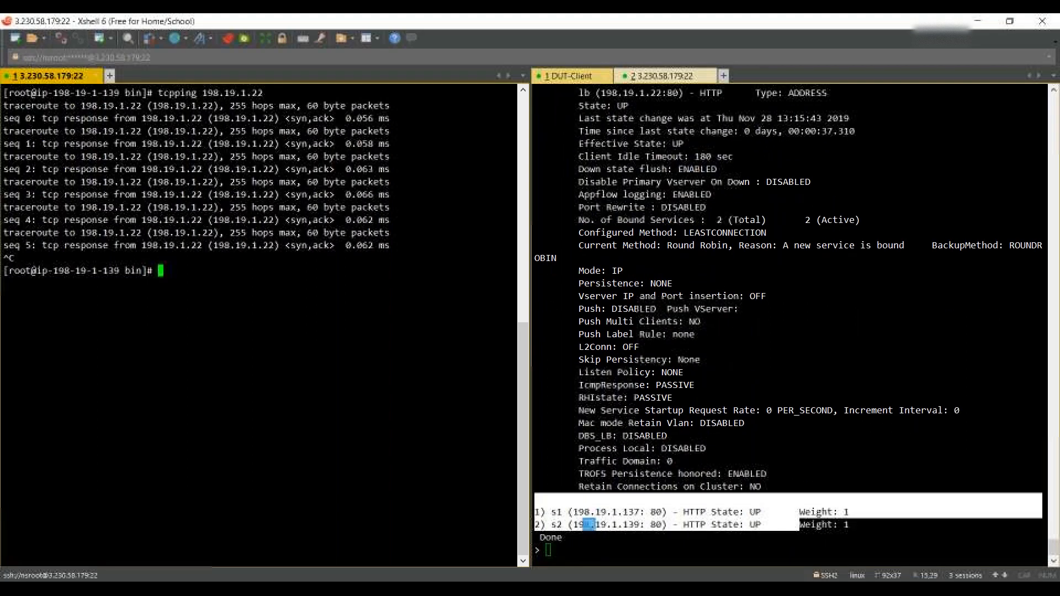
Begin an add ha node command with node ID 1 at the primary ADC's prompt
{"action": "left_click", "coordinate": [630, 544]}
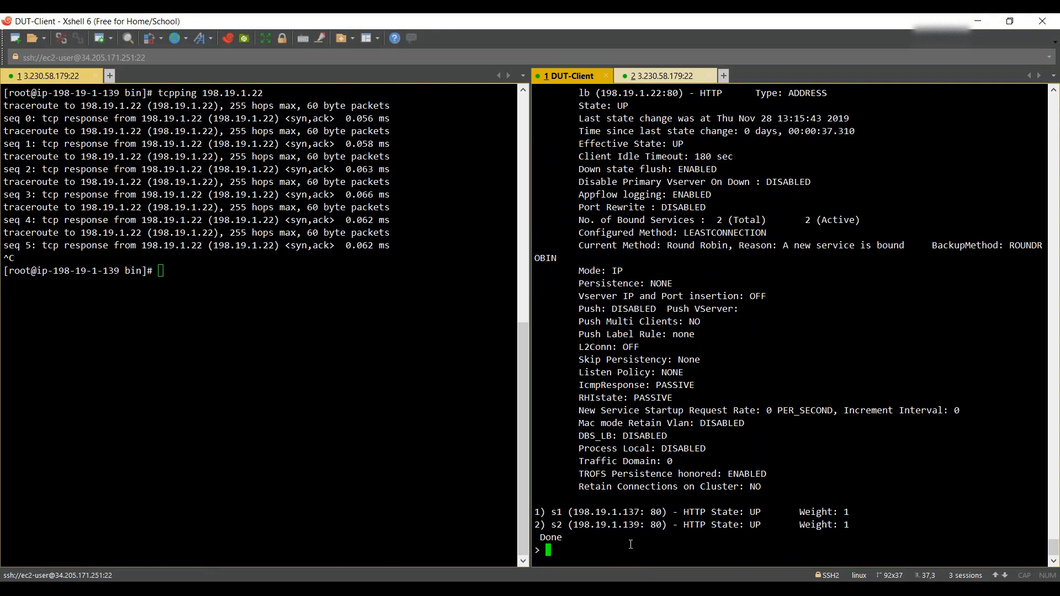
{"action": "key", "text": "Return"}
{"action": "key", "text": "Return"}
{"action": "type", "text": "add "}
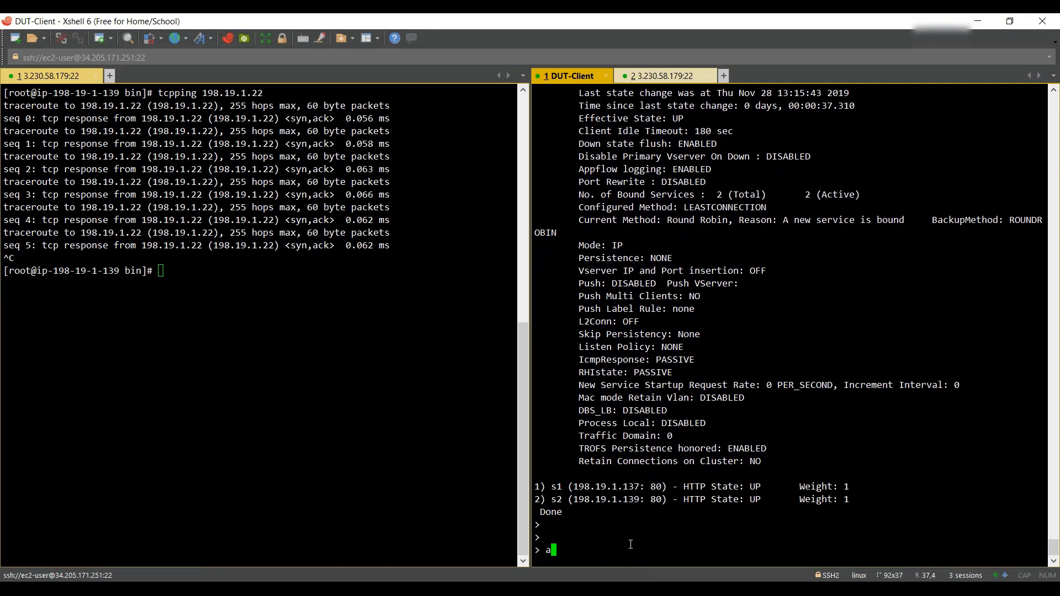
{"action": "type", "text": "ha nod"}
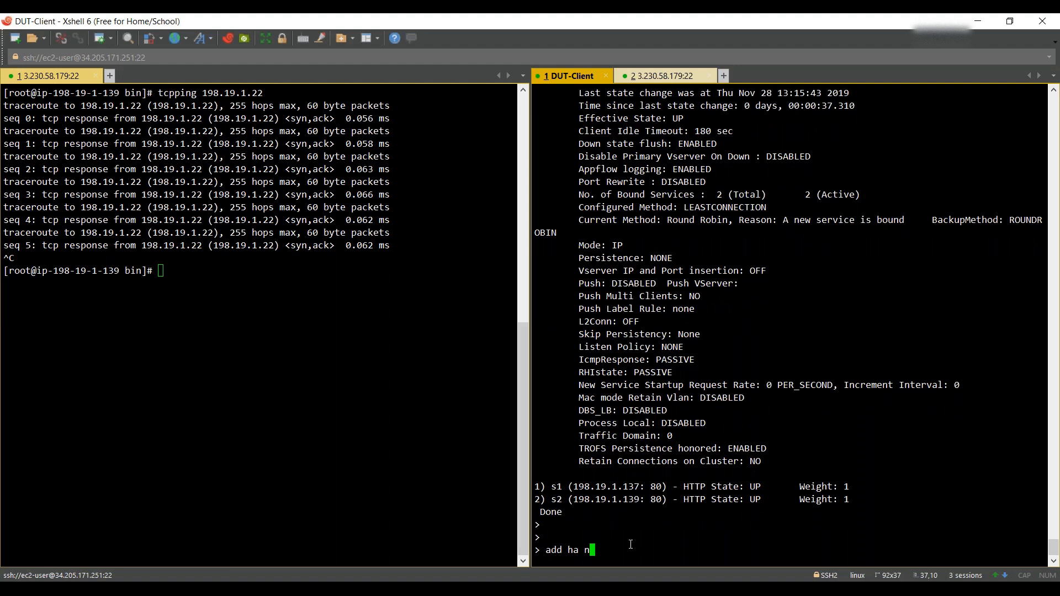
{"action": "type", "text": "e 1"}
Switch to the EC2 console, add the filter citrixadc to the instance list, and select only CitrixADCSecondary to look up its private IP
{"action": "key", "text": "alt+Tab"}
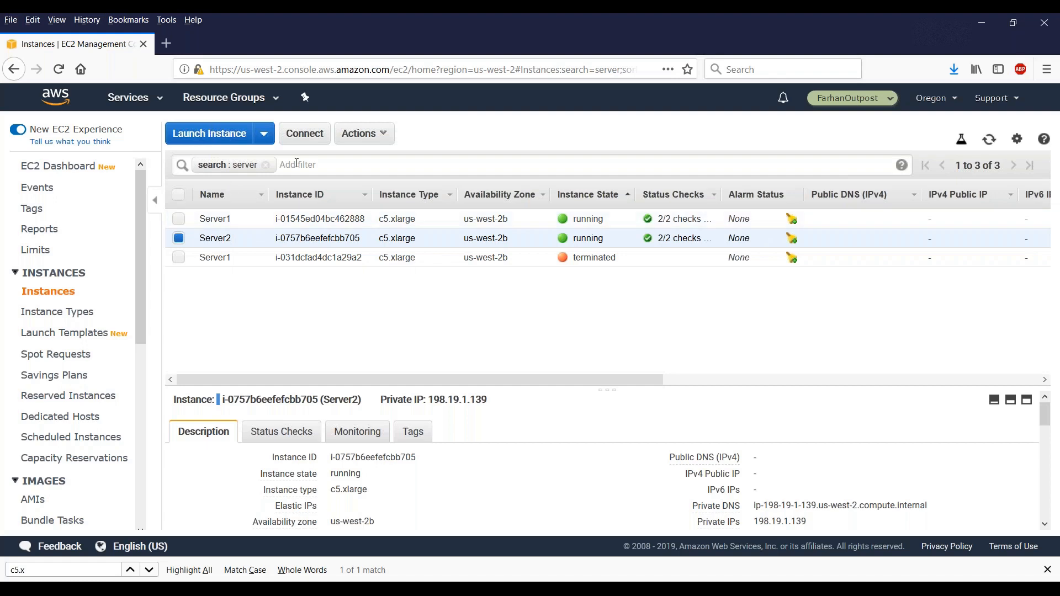
{"action": "left_click", "coordinate": [297, 164]}
{"action": "type", "text": "citrix"}
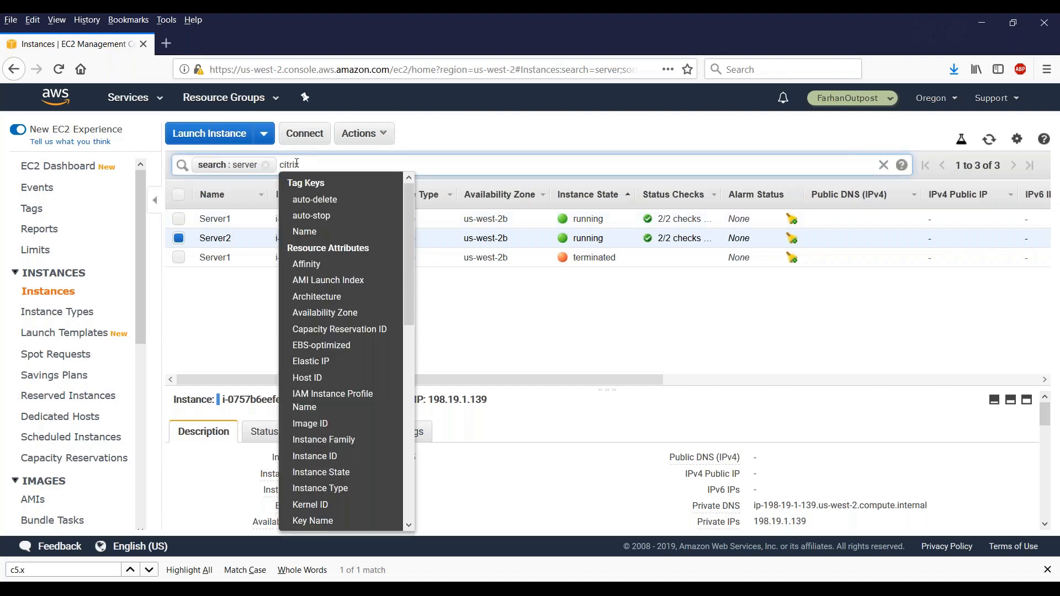
{"action": "type", "text": "adc"}
{"action": "key", "text": "Return"}
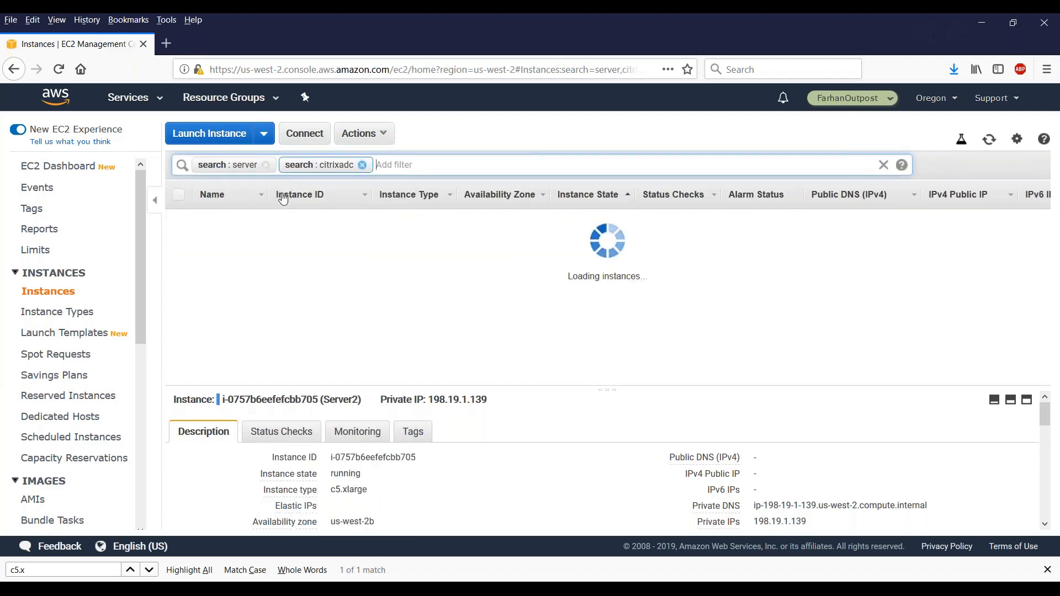
{"action": "left_click", "coordinate": [179, 238]}
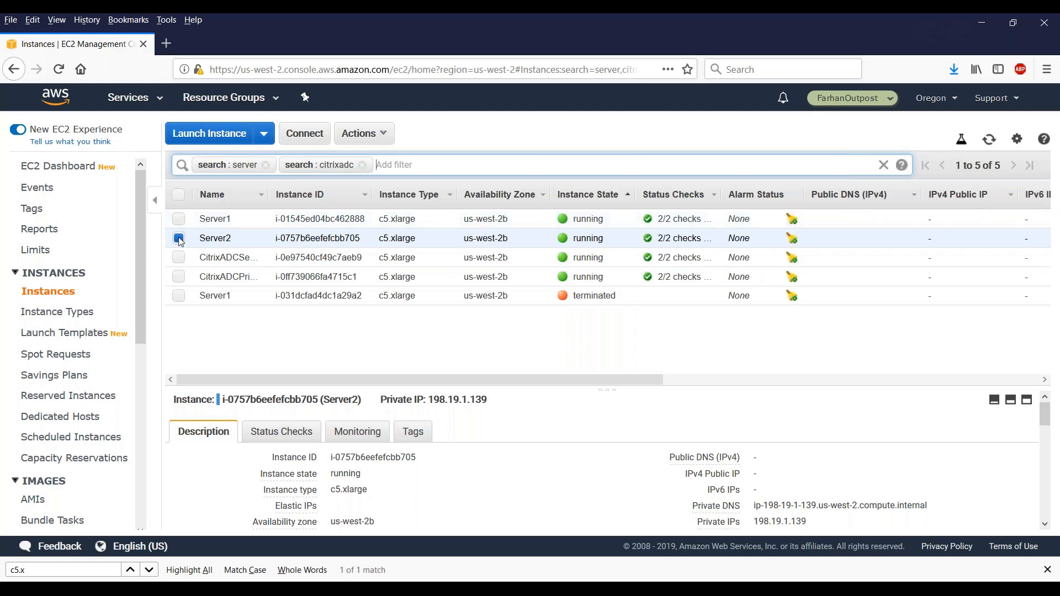
{"action": "left_click", "coordinate": [180, 258]}
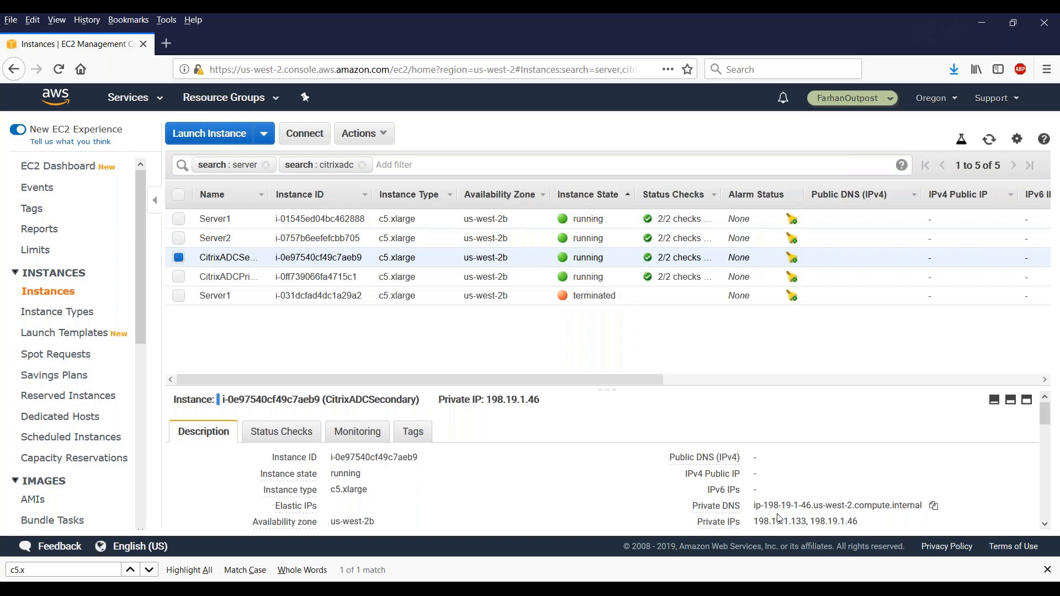
Return to Xshell and complete the primary ADC's command as add ha node 1 198.19.1.46, then run it
{"action": "left_click", "coordinate": [630, 588]}
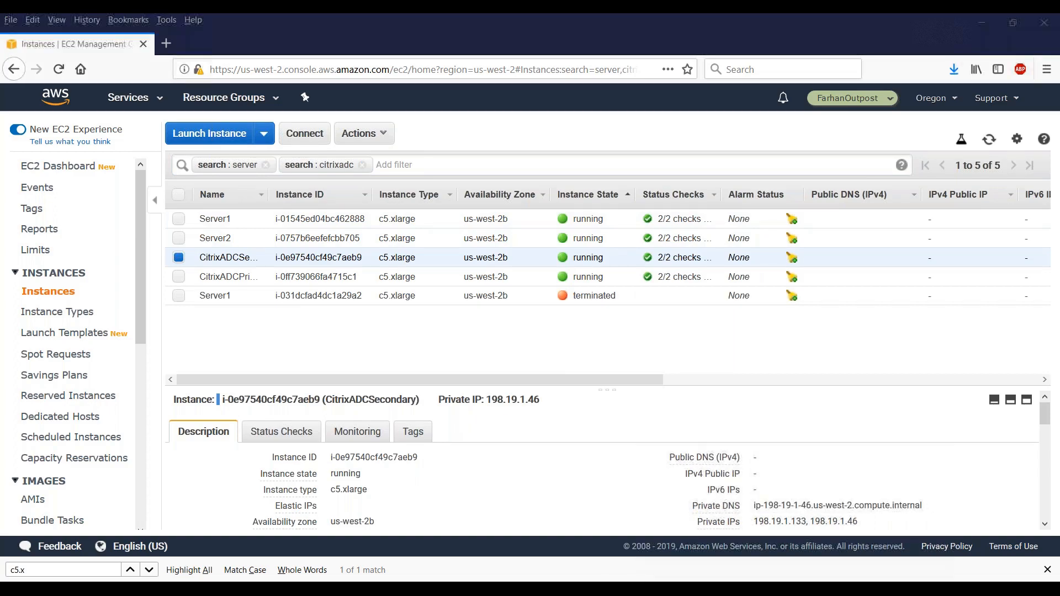
{"action": "type", "text": "198"}
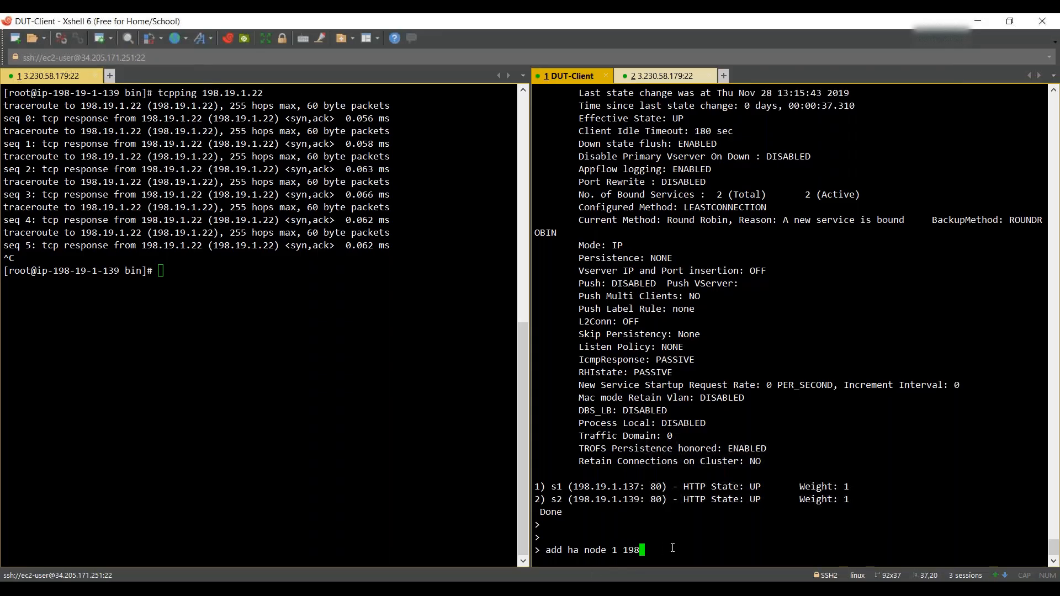
{"action": "type", "text": ".19.1.46"}
{"action": "key", "text": "Return"}
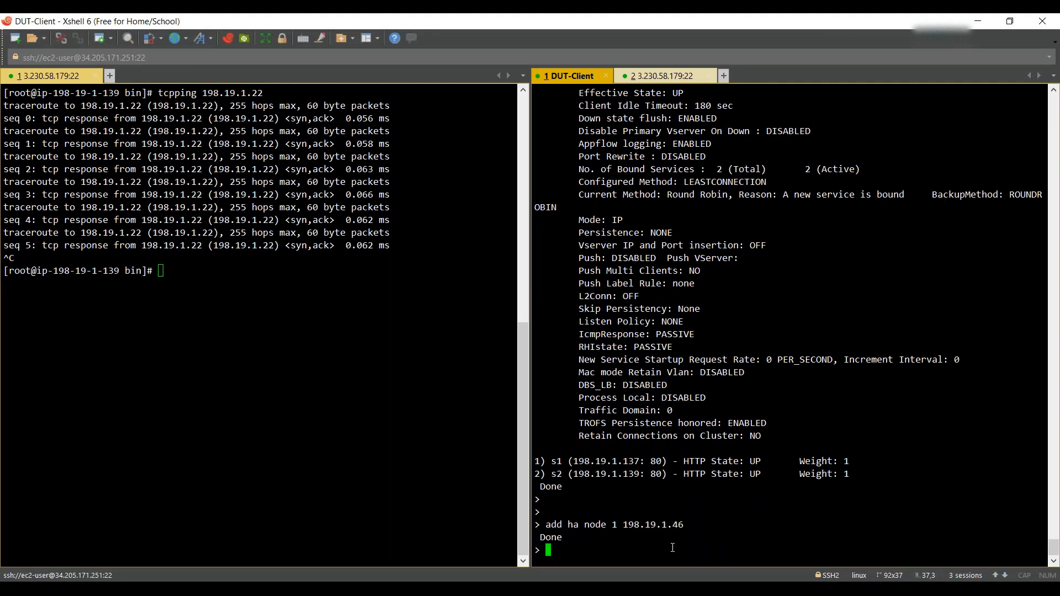
{"action": "key", "text": "Return"}
{"action": "key", "text": "Return"}
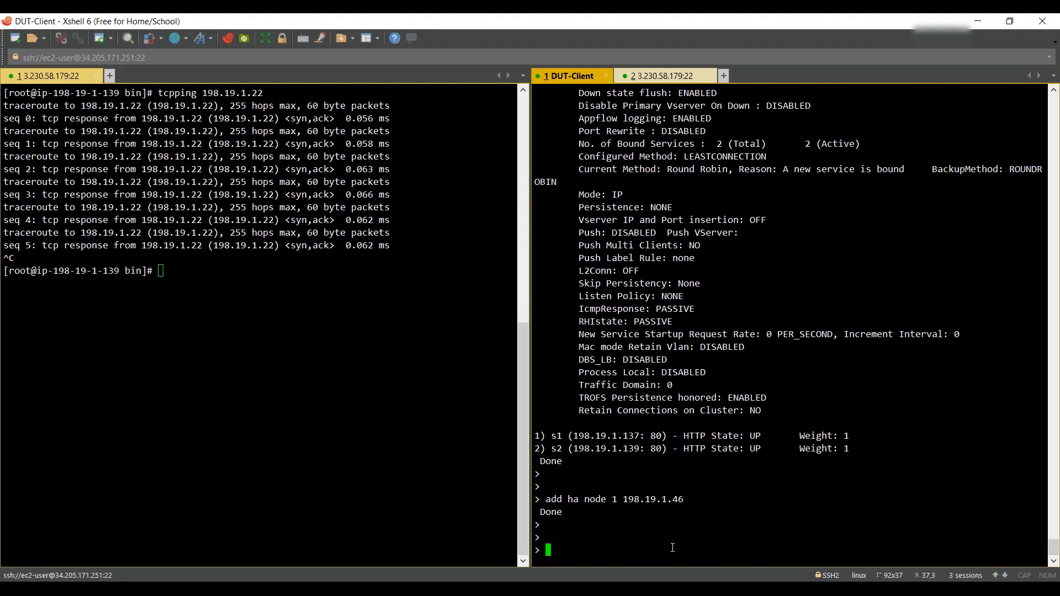
Exit the primary ADC's session, answering Y to save the configuration changes
{"action": "type", "text": "exit"}
{"action": "key", "text": "Return"}
{"action": "type", "text": "Y"}
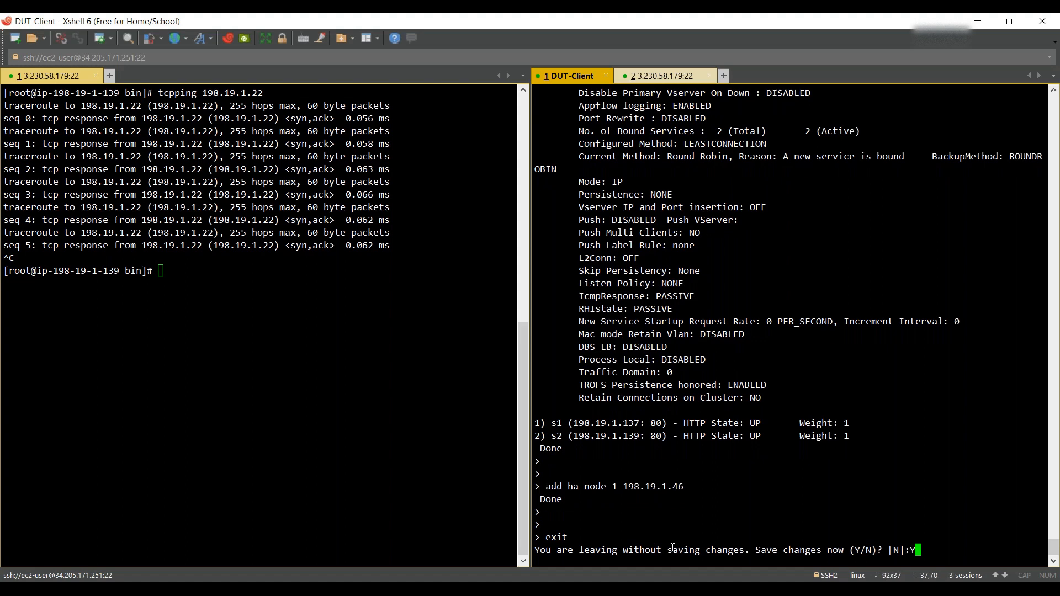
{"action": "key", "text": "Return"}
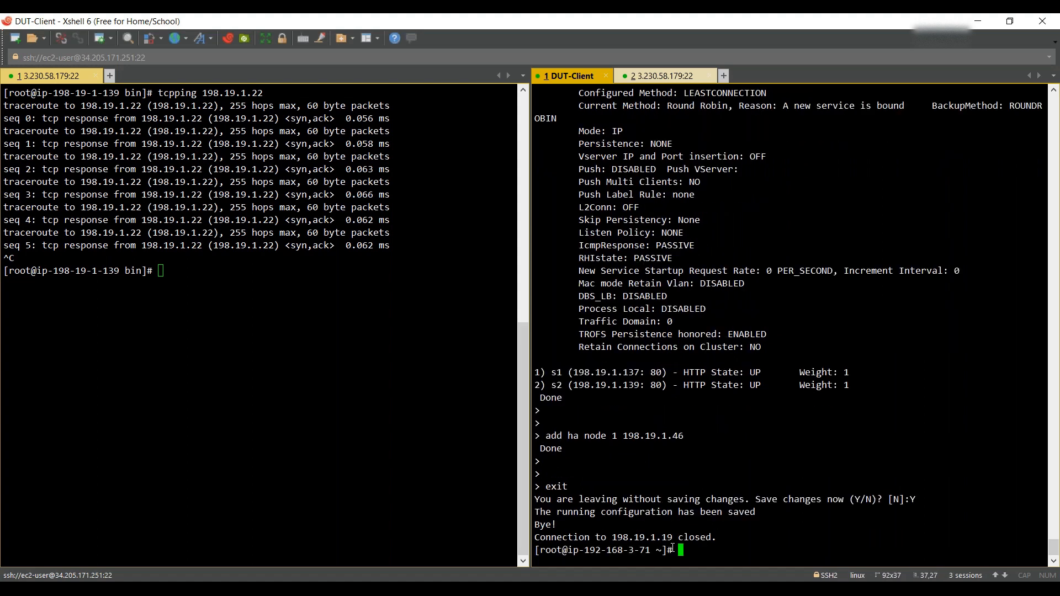
{"action": "key", "text": "Up"}
{"action": "key", "text": "BackSpace"}
{"action": "key", "text": "BackSpace"}
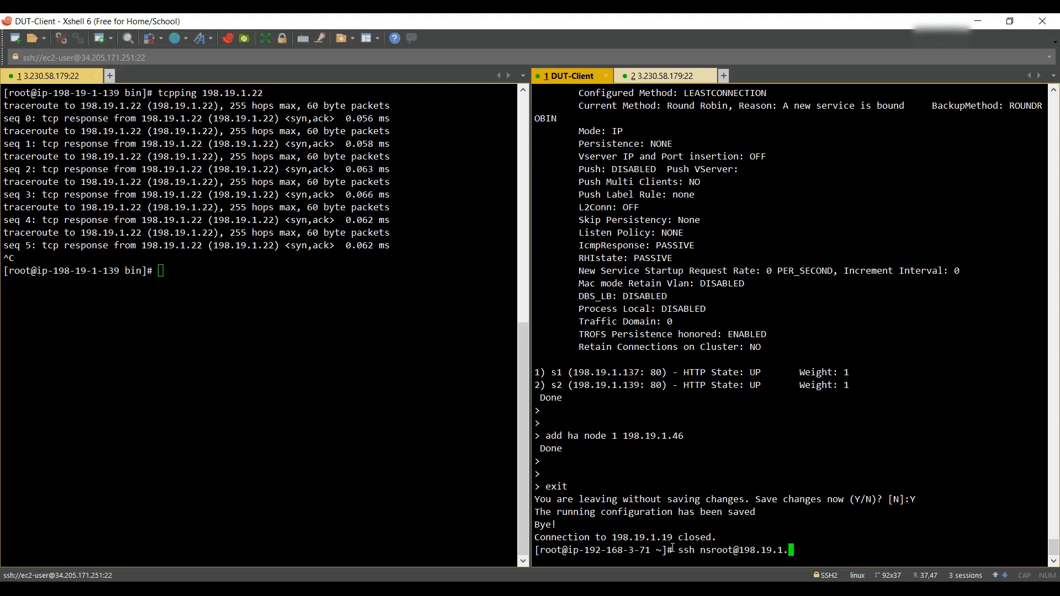
{"action": "type", "text": "46"}
{"action": "key", "text": "Return"}
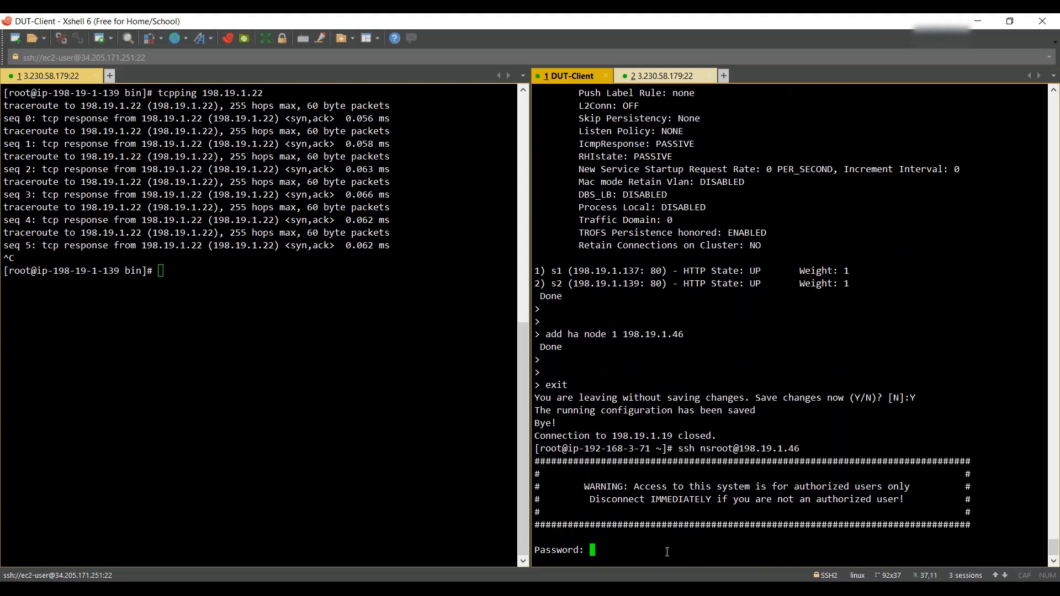
Copy CitrixADCSecondary's instance ID from the EC2 console and log in to the secondary ADC in Xshell, pasting it as the account password
{"action": "key", "text": "alt+Tab"}
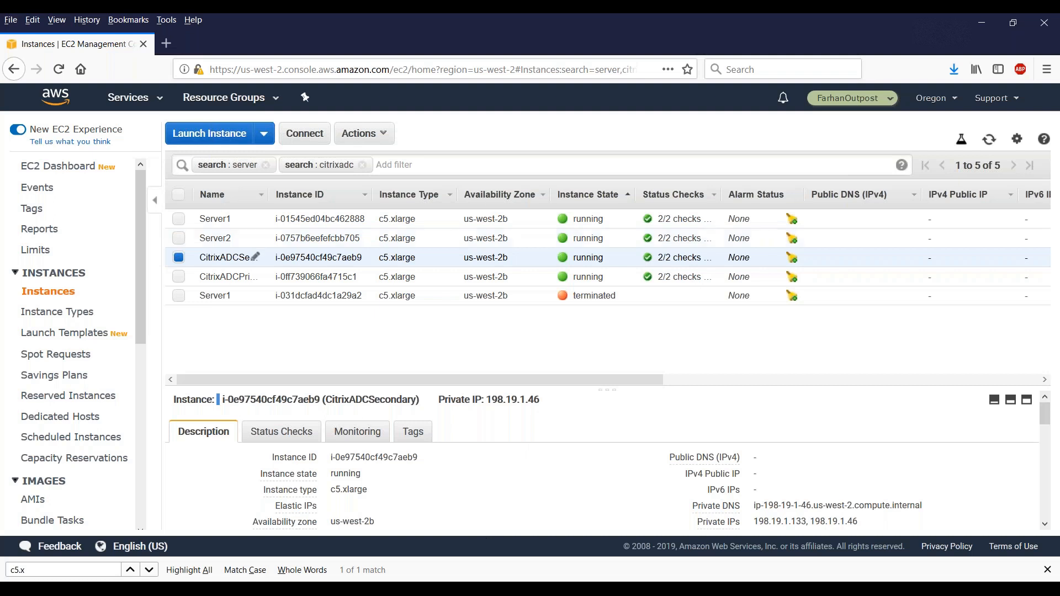
{"action": "left_click", "coordinate": [430, 460]}
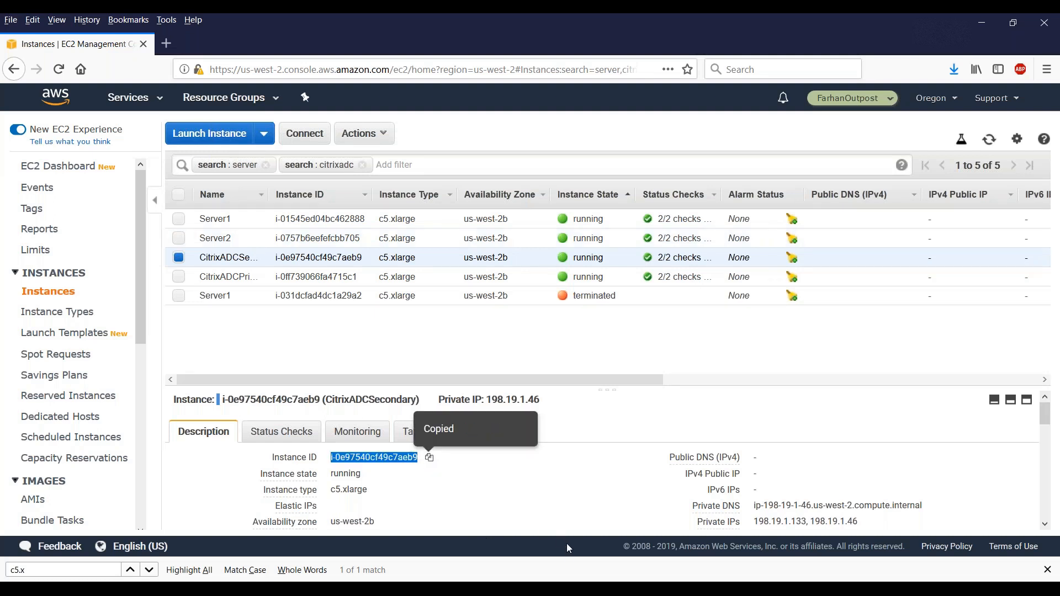
{"action": "left_click", "coordinate": [566, 579]}
{"action": "right_click", "coordinate": [696, 531]}
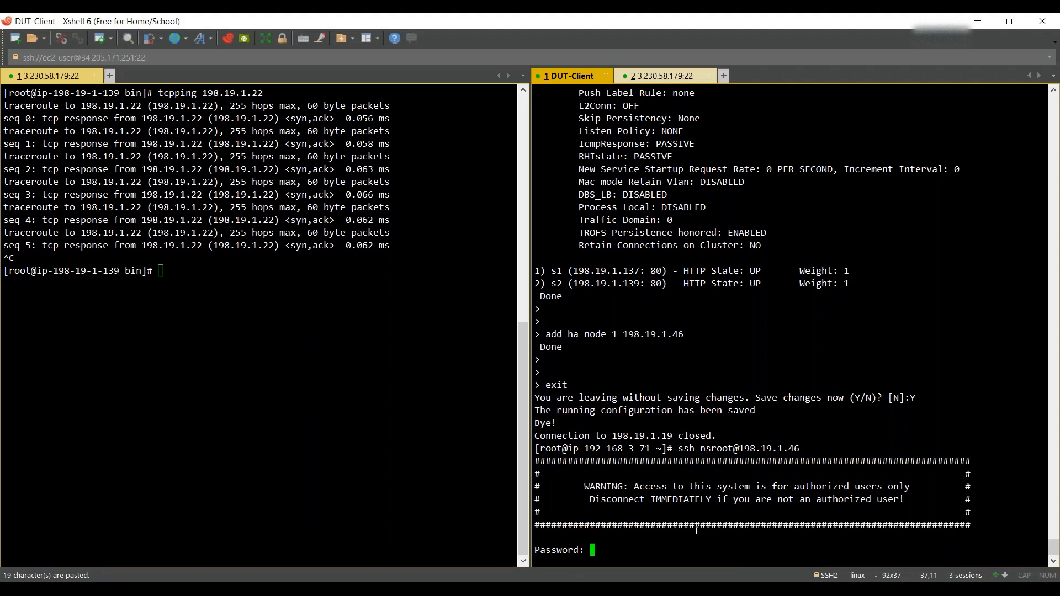
{"action": "key", "text": "Return"}
Run add ha node 1 198.19.1.19 on the secondary ADC, taking CitrixADCPrimary's private IP from the EC2 console
{"action": "type", "text": "add ha node 1 198.19."}
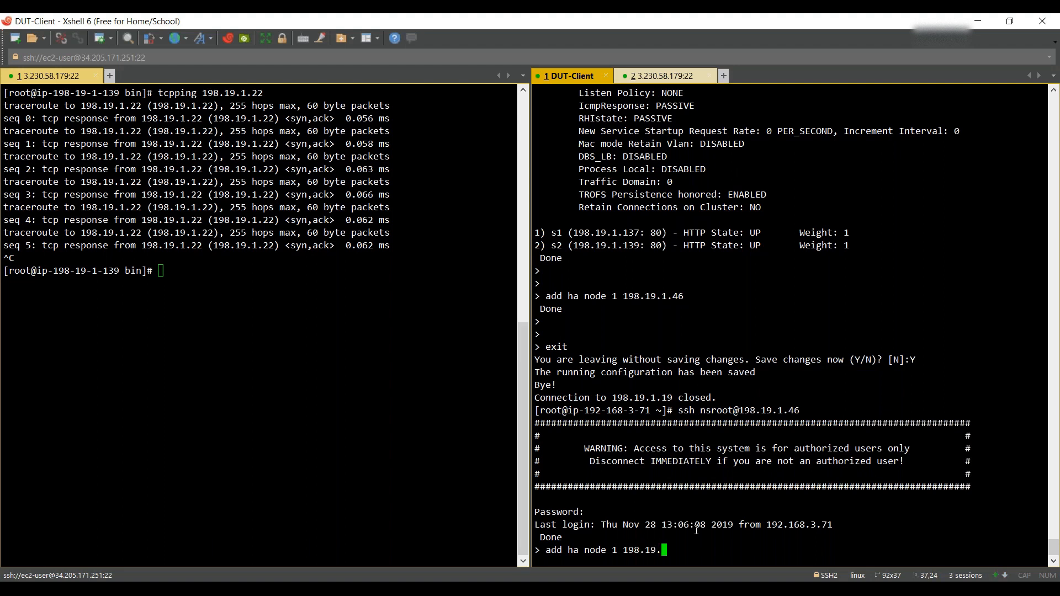
{"action": "type", "text": "1."}
{"action": "key", "text": "alt+Tab"}
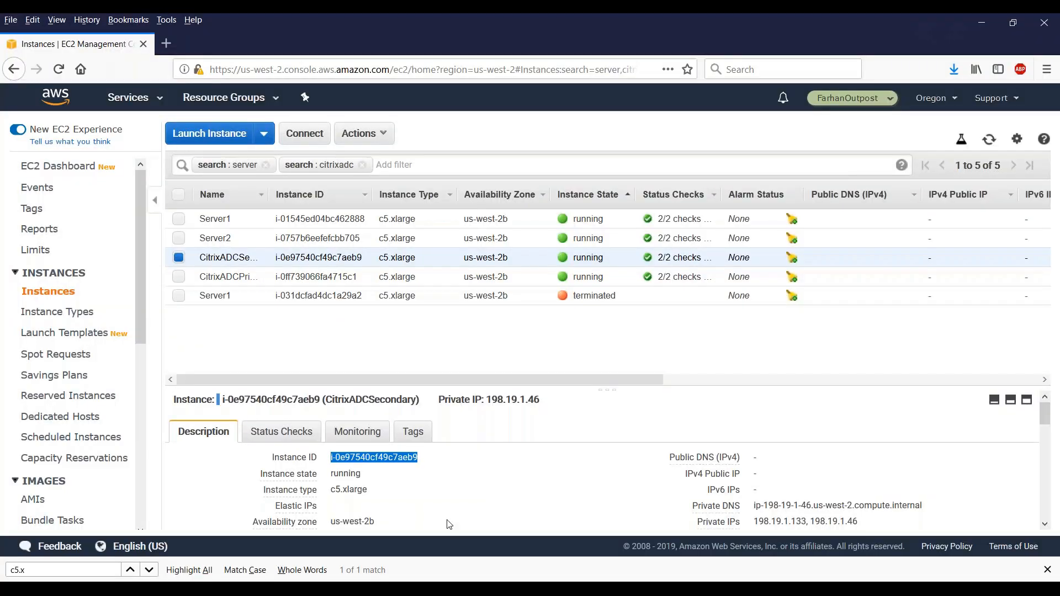
{"action": "left_click", "coordinate": [179, 258]}
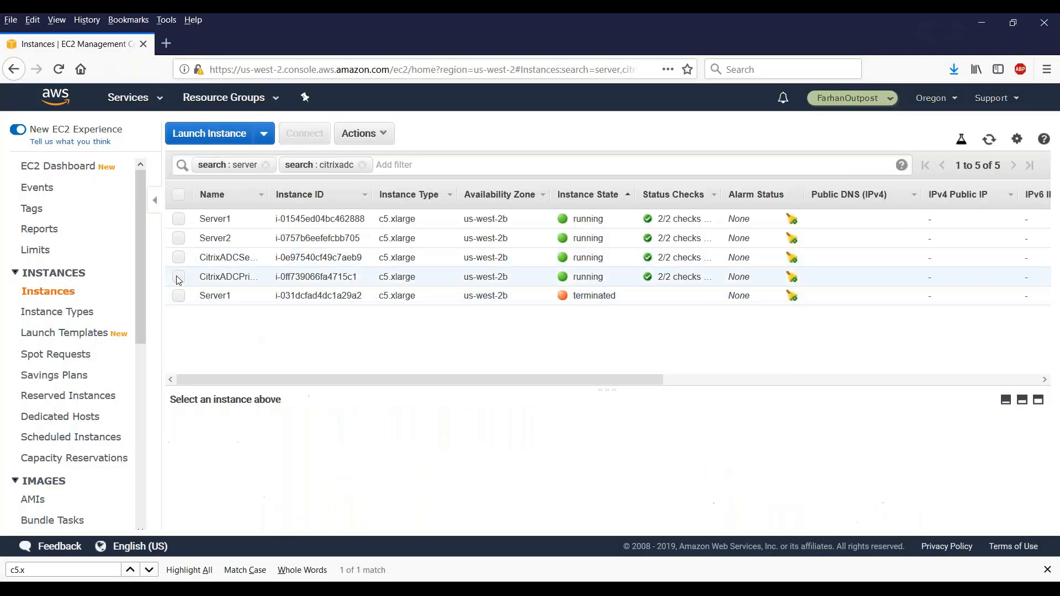
{"action": "left_click", "coordinate": [179, 277]}
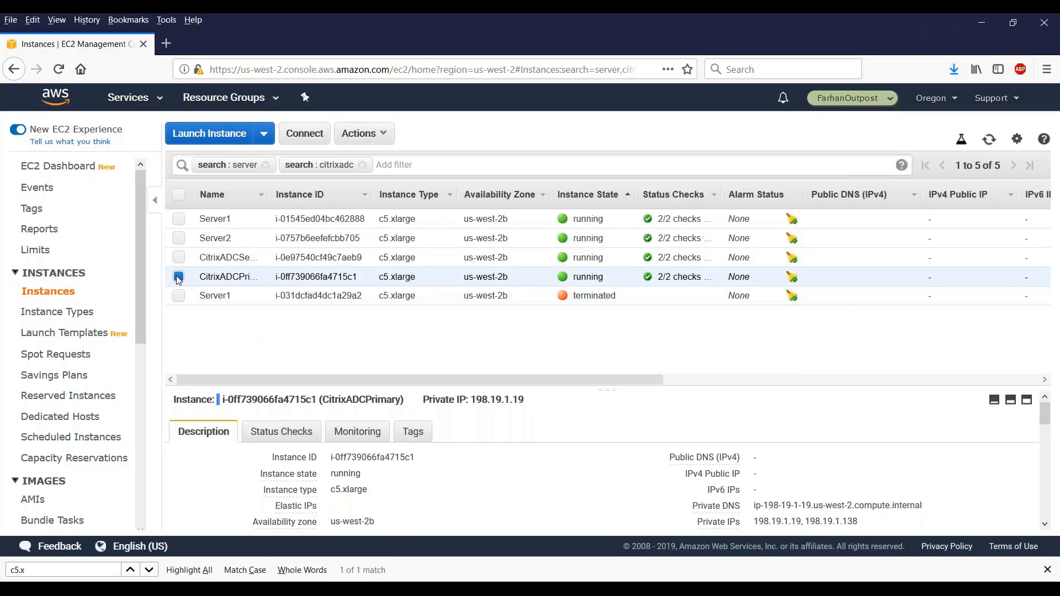
{"action": "key", "text": "alt+Tab"}
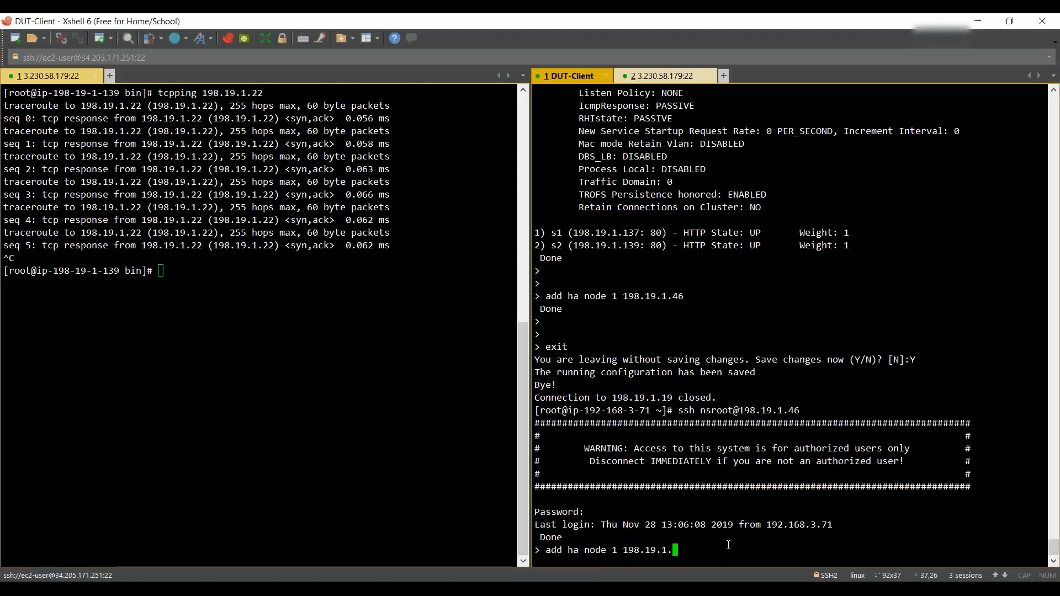
{"action": "type", "text": "19"}
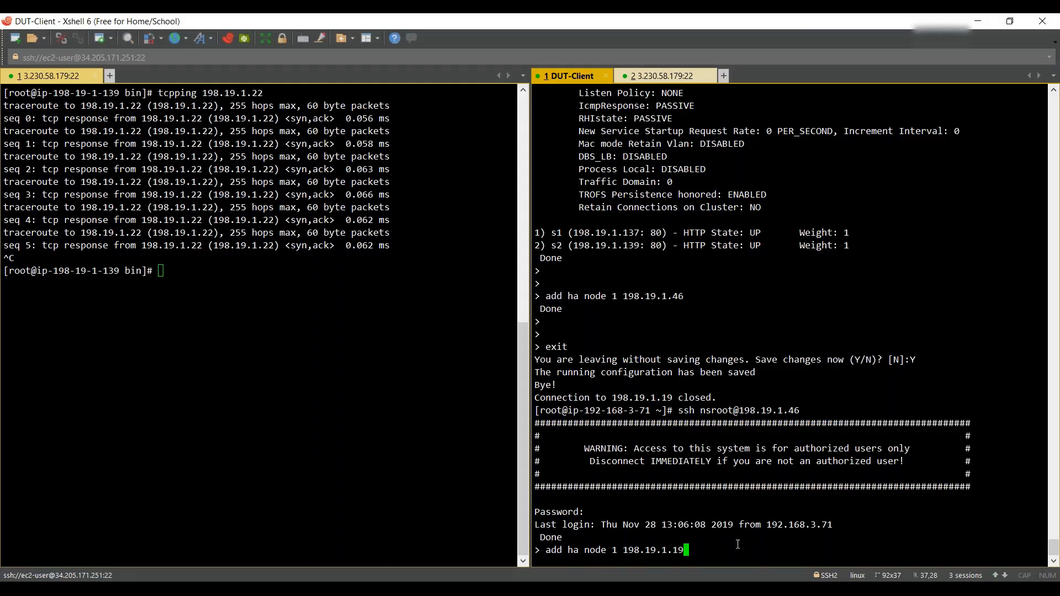
{"action": "key", "text": "Return"}
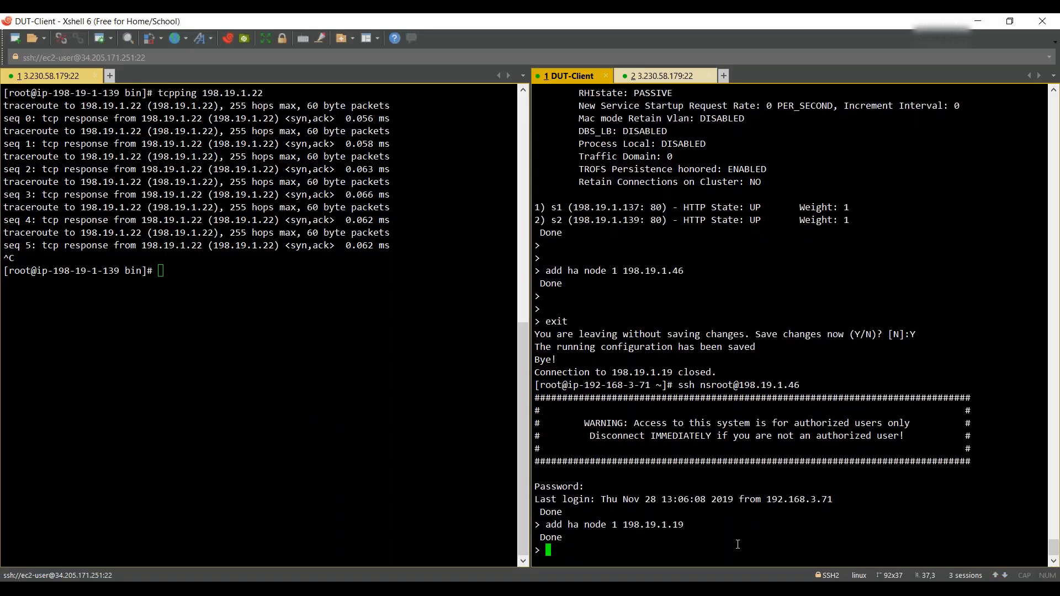
{"action": "key", "text": "Return"}
{"action": "key", "text": "Return"}
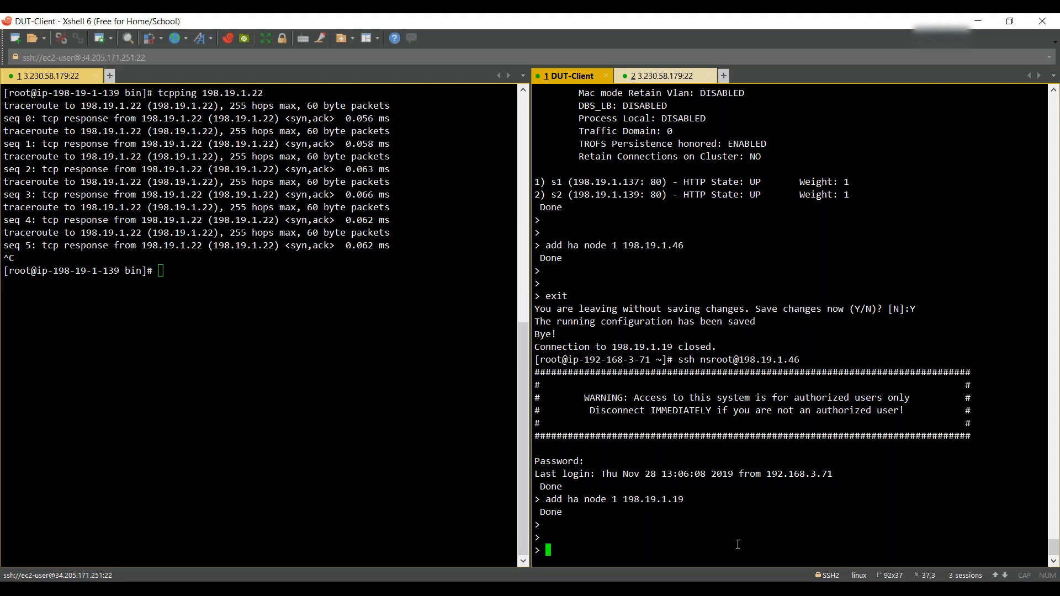
Run sh ha node on the secondary ADC and examine both nodes' master states and the secondary's sync state
{"action": "type", "text": "sh ha node"}
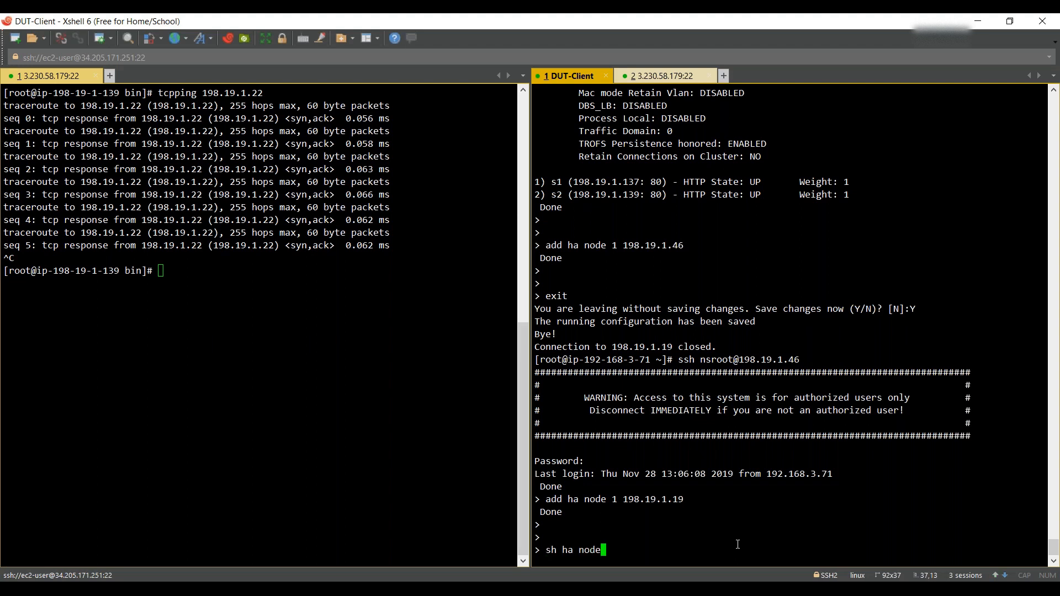
{"action": "key", "text": "Return"}
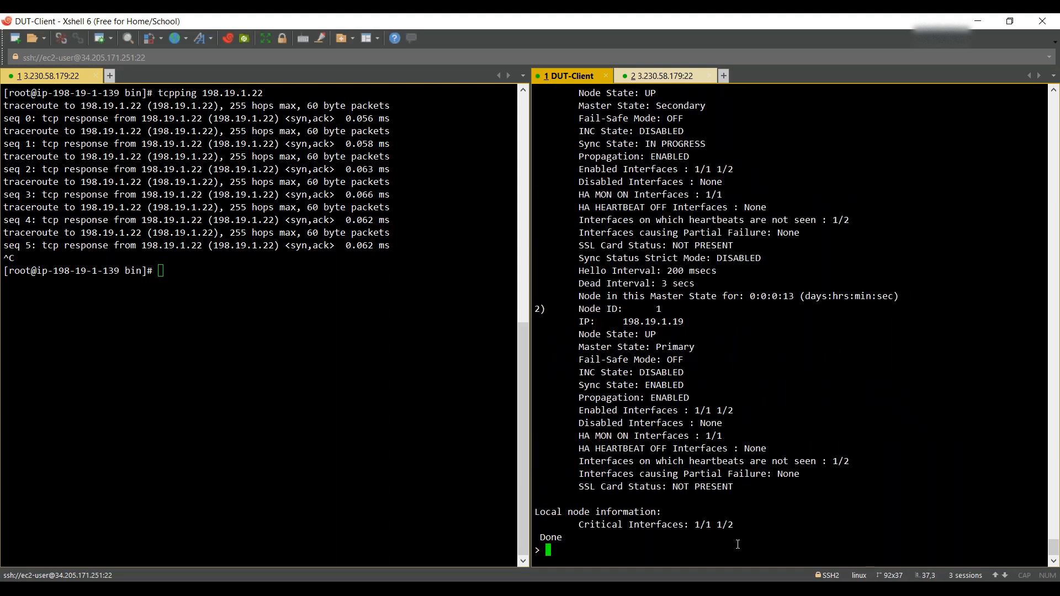
{"action": "scroll", "coordinate": [738, 545], "scroll_direction": "up", "scroll_amount": 3}
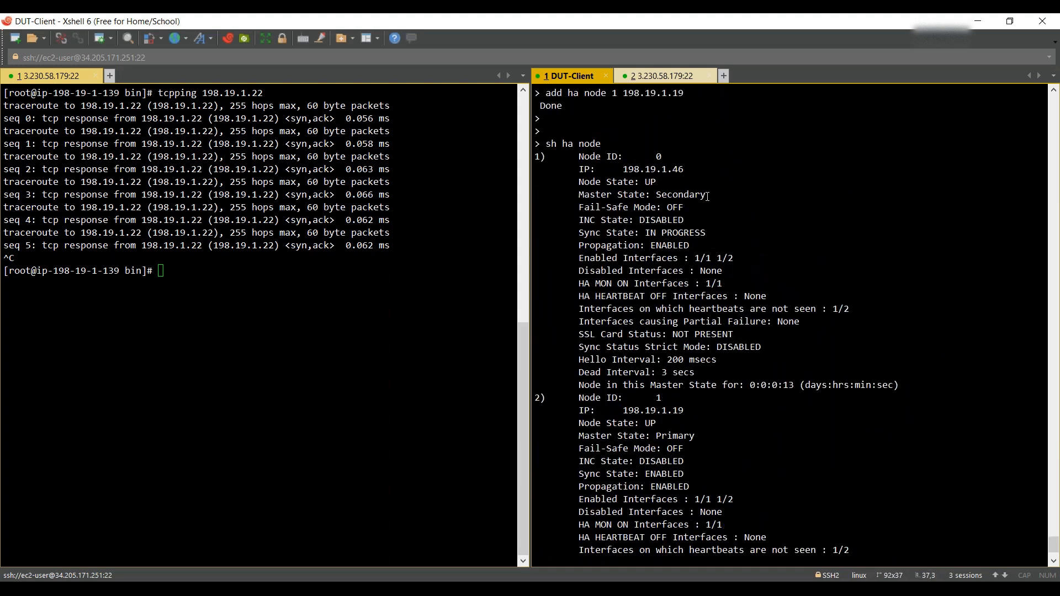
{"action": "left_click_drag", "start_coordinate": [710, 238], "coordinate": [656, 234]}
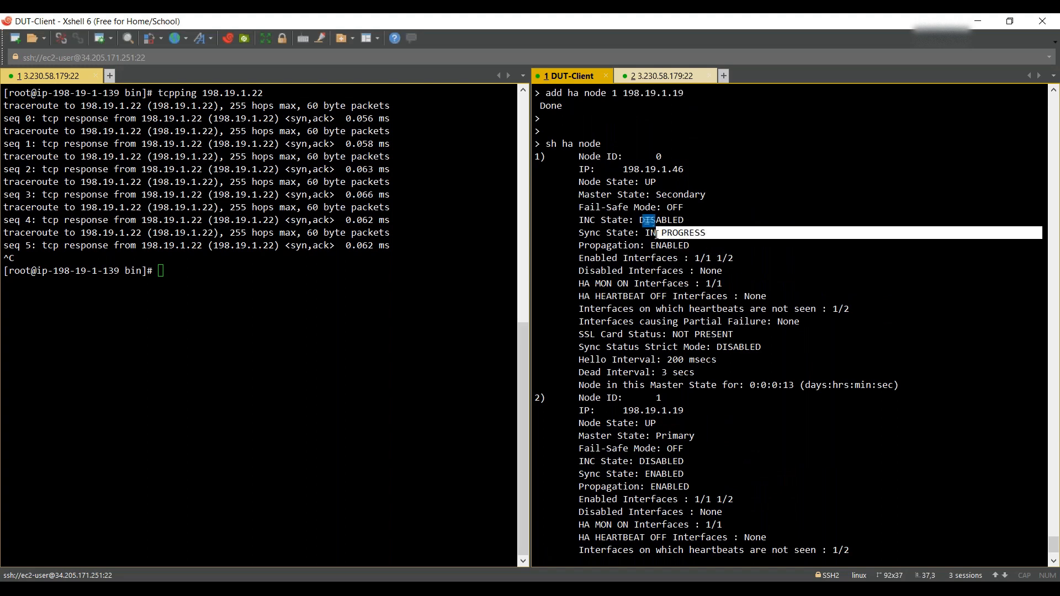
{"action": "scroll", "coordinate": [653, 238], "scroll_direction": "down", "scroll_amount": 3}
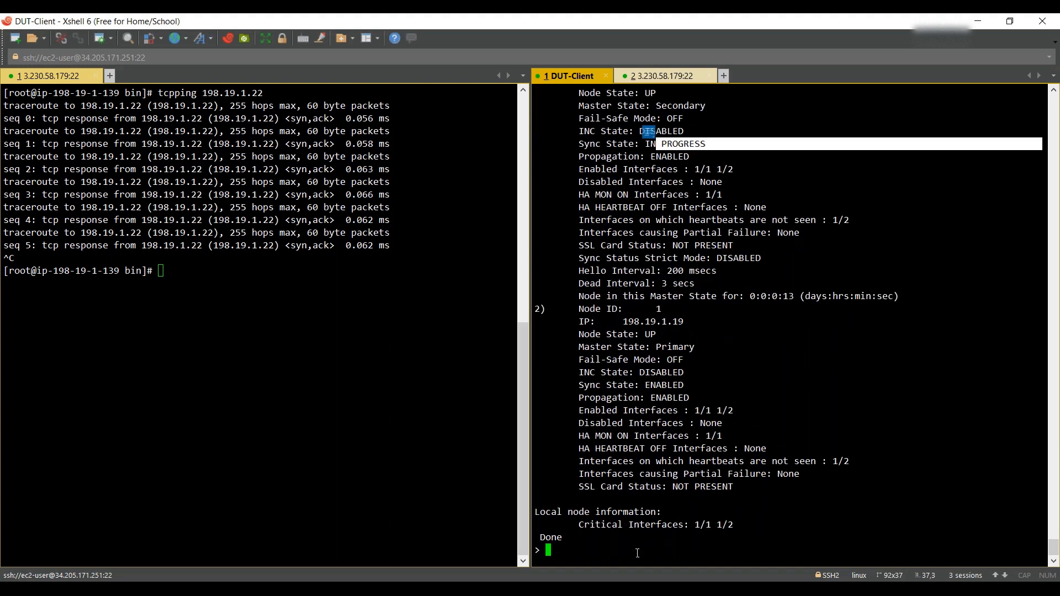
{"action": "left_click", "coordinate": [633, 547]}
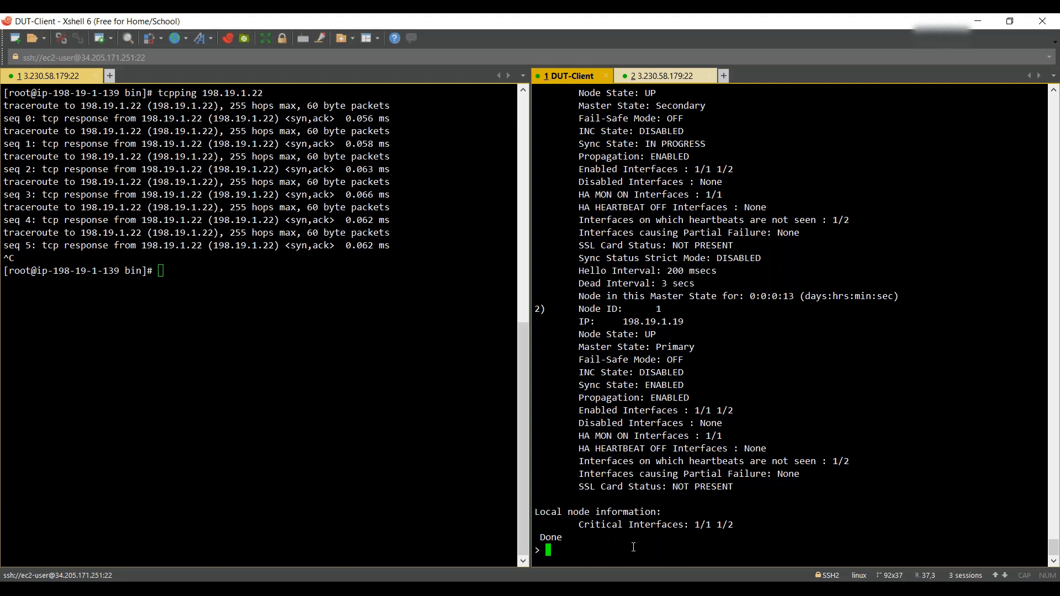
Rerun sh ha node to recheck the secondary node's sync state
{"action": "key", "text": "Up"}
{"action": "key", "text": "Return"}
{"action": "left_click_drag", "start_coordinate": [685, 145], "coordinate": [607, 145]}
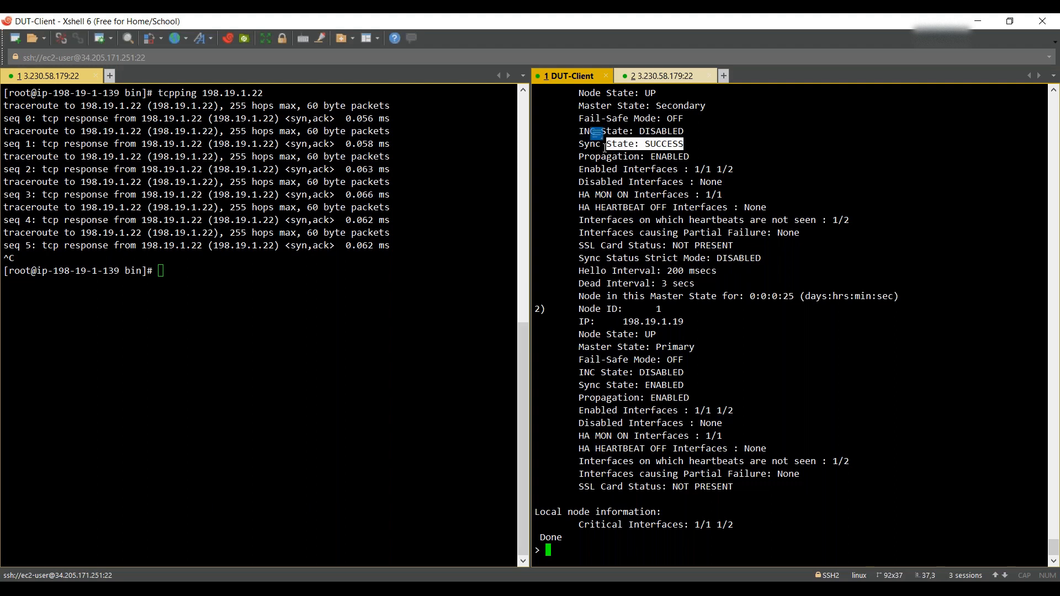
{"action": "left_click", "coordinate": [681, 448]}
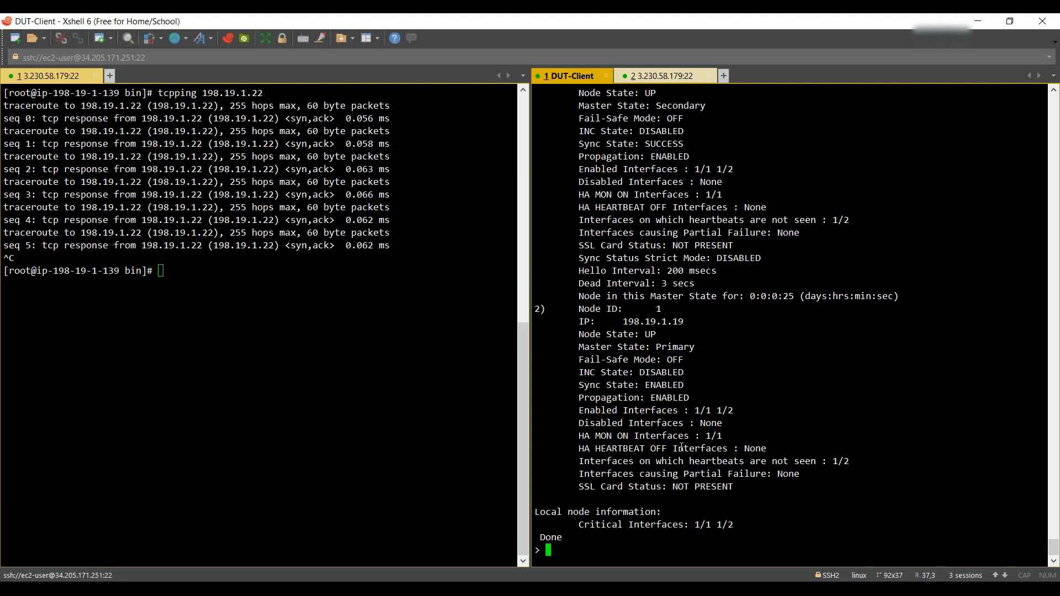
Run sh lb vserver lb on the secondary ADC to examine the synchronized virtual server and its bound services
{"action": "type", "text": "sh lb vserver "}
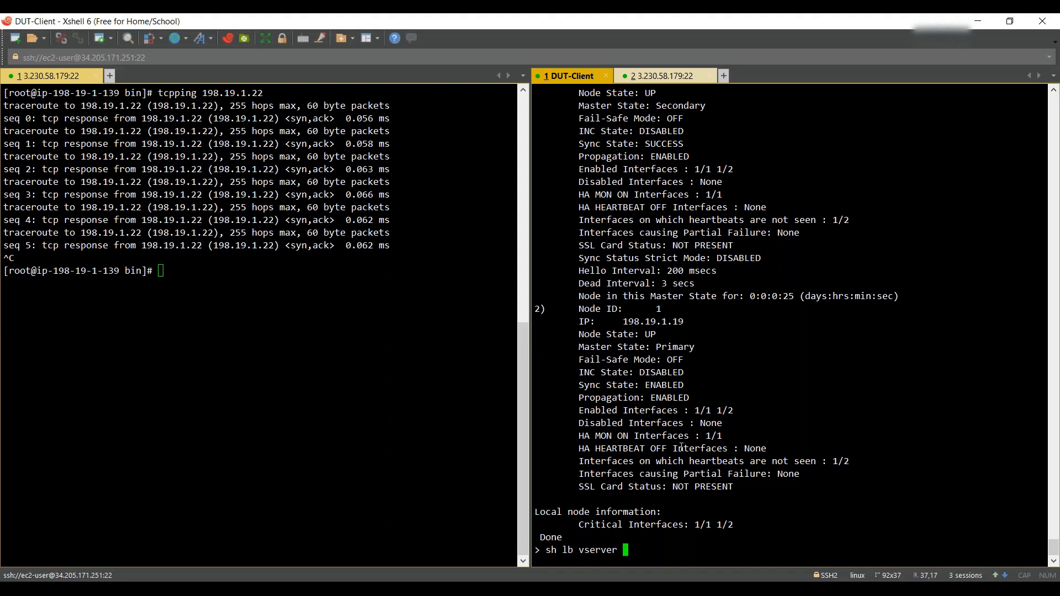
{"action": "type", "text": "lb"}
{"action": "key", "text": "Return"}
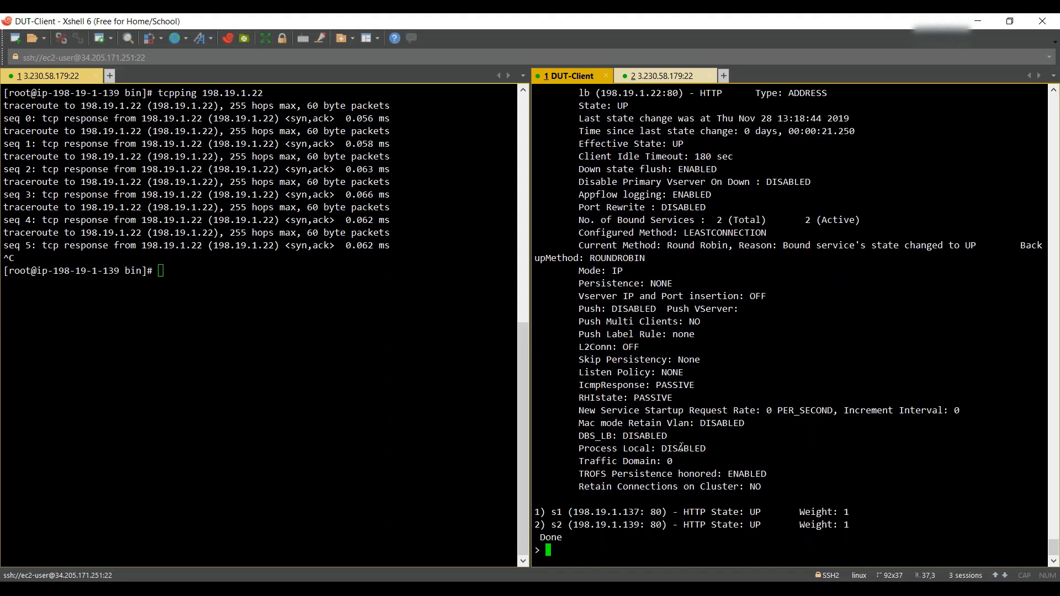
{"action": "scroll", "coordinate": [681, 447], "scroll_direction": "up", "scroll_amount": 3}
{"action": "scroll", "coordinate": [681, 447], "scroll_direction": "down", "scroll_amount": 3}
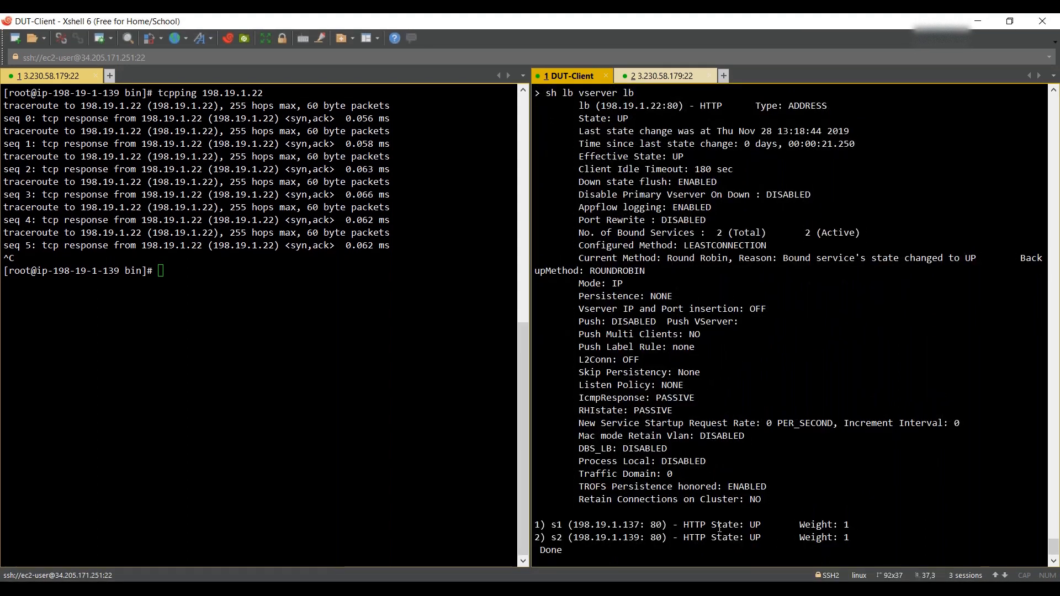
Exit the secondary ADC's session, answering Y to save the running configuration
{"action": "key", "text": "Return"}
{"action": "key", "text": "Return"}
{"action": "key", "text": "Return"}
{"action": "key", "text": "Return"}
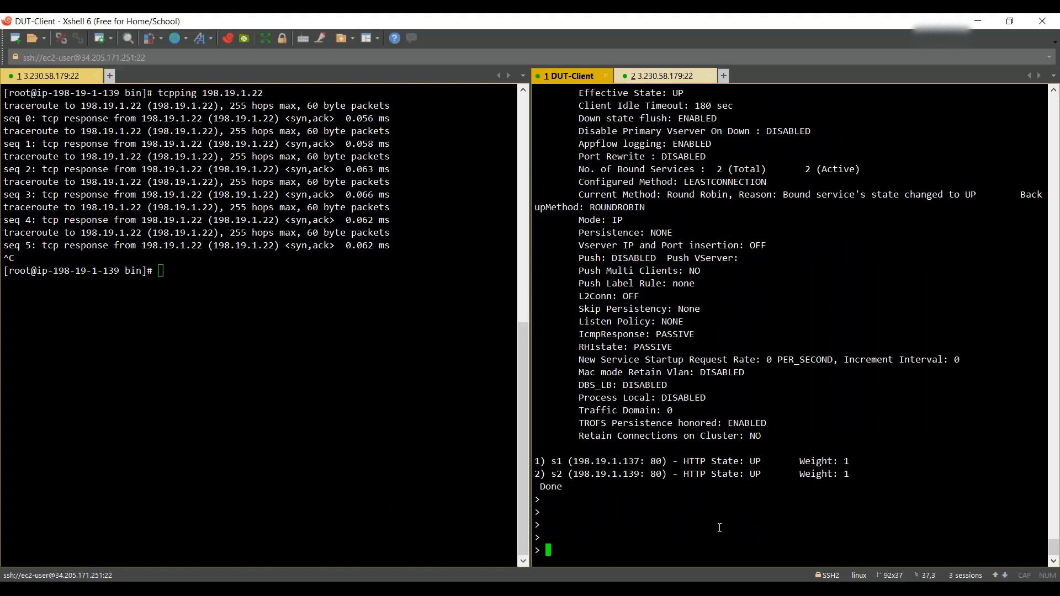
{"action": "type", "text": "exit"}
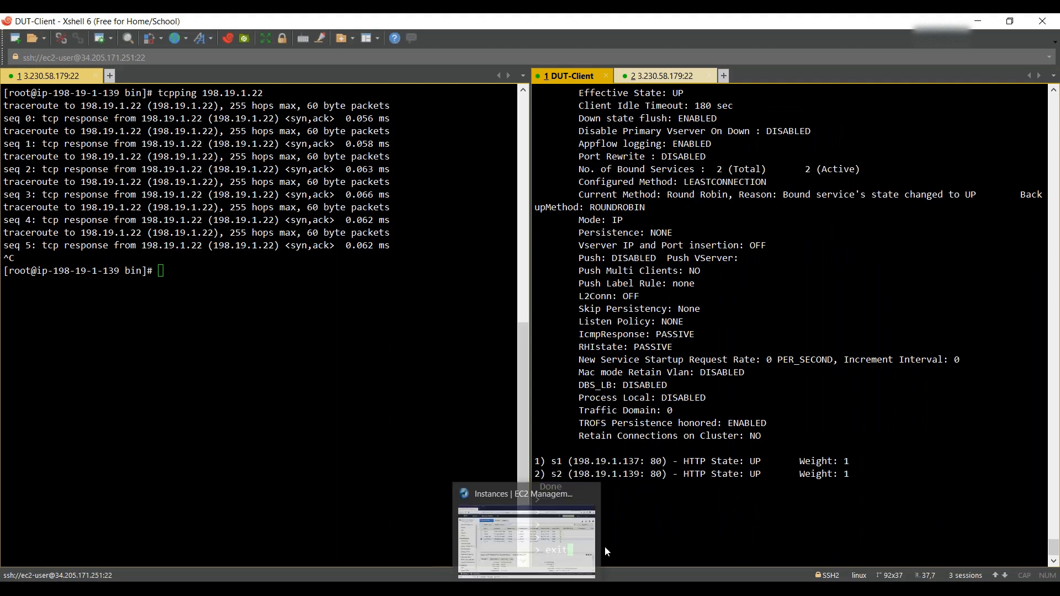
{"action": "key", "text": "Return"}
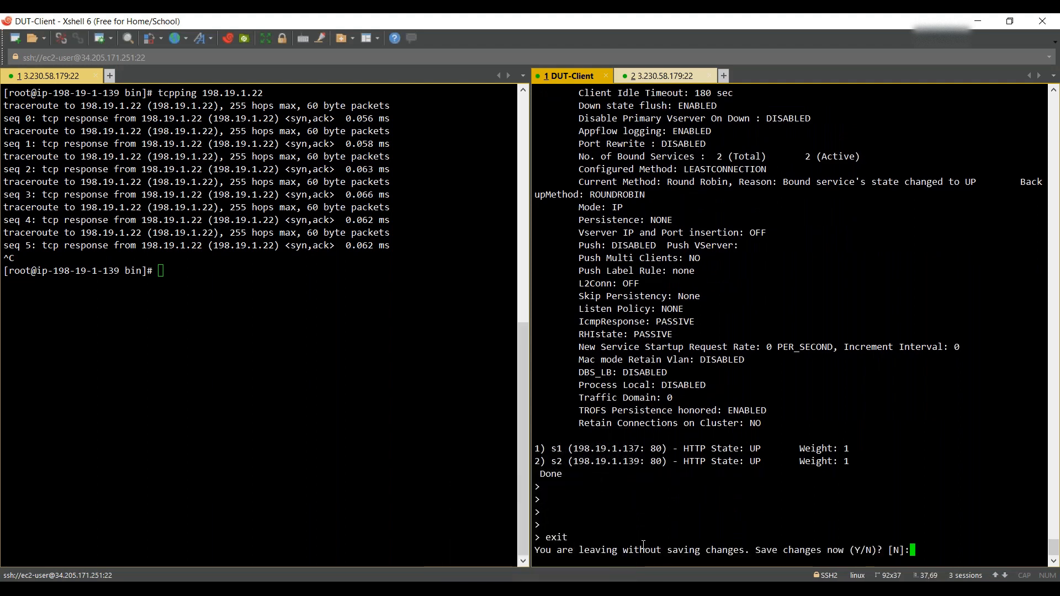
{"action": "type", "text": "Y"}
{"action": "key", "text": "Return"}
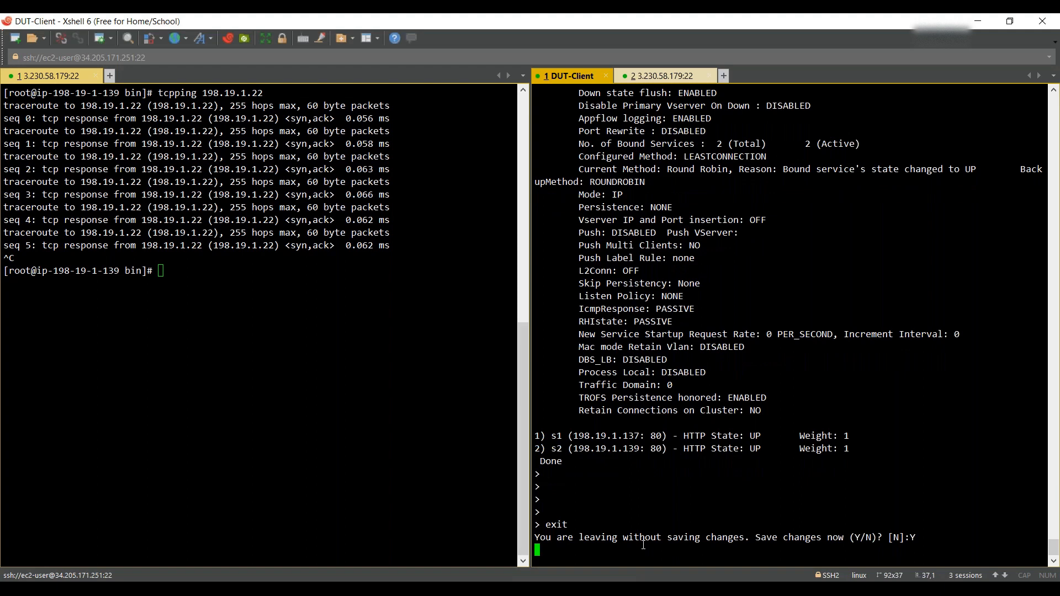
{"action": "key", "text": "Up"}
{"action": "key", "text": "BackSpace"}
{"action": "key", "text": "BackSpace"}
{"action": "type", "text": "19"}
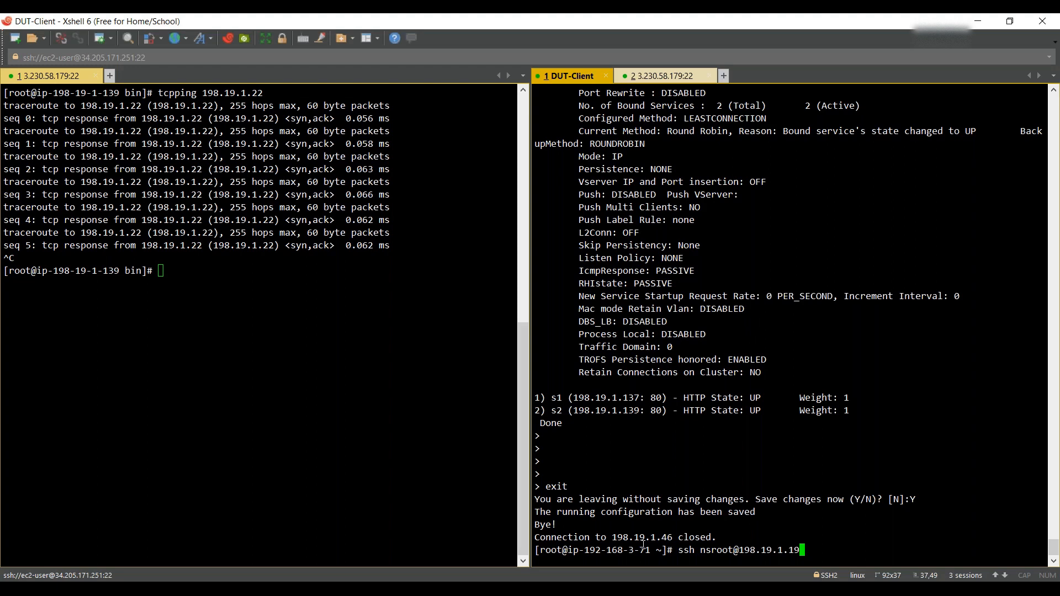
{"action": "key", "text": "Return"}
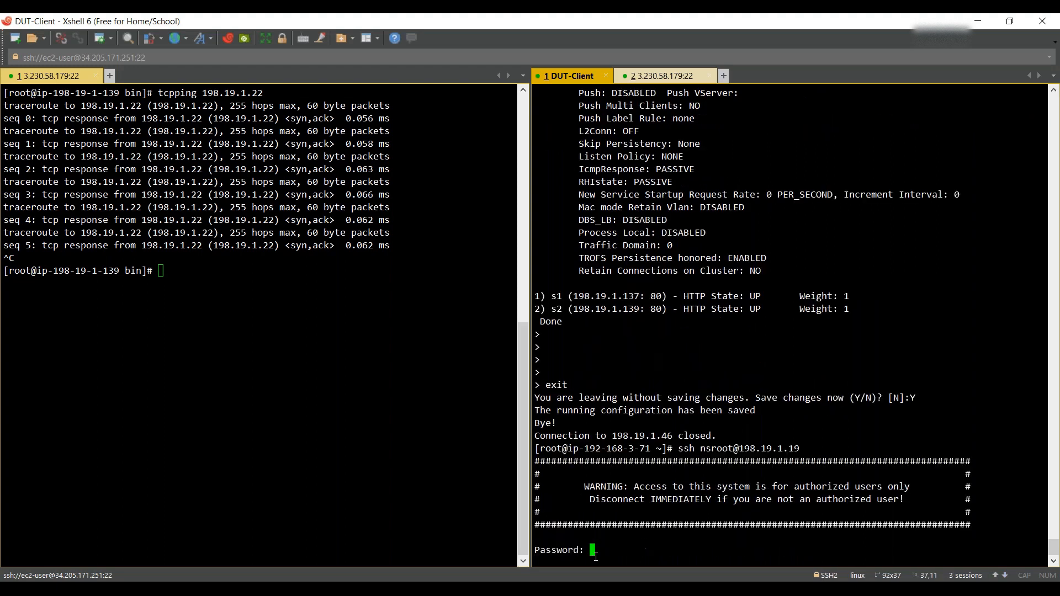
{"action": "key", "text": "alt+Tab"}
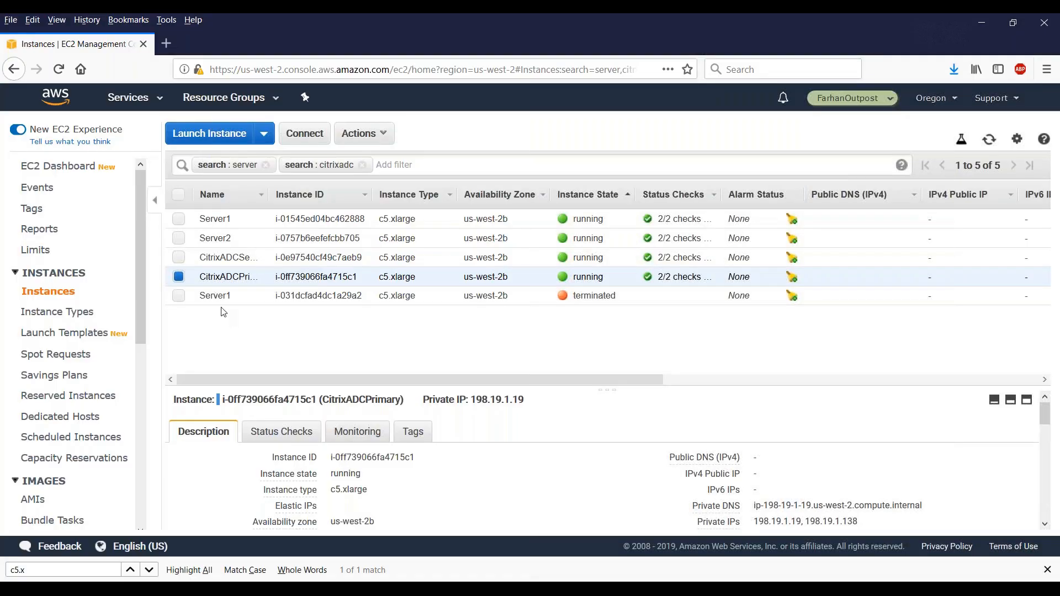
{"action": "left_click", "coordinate": [426, 458]}
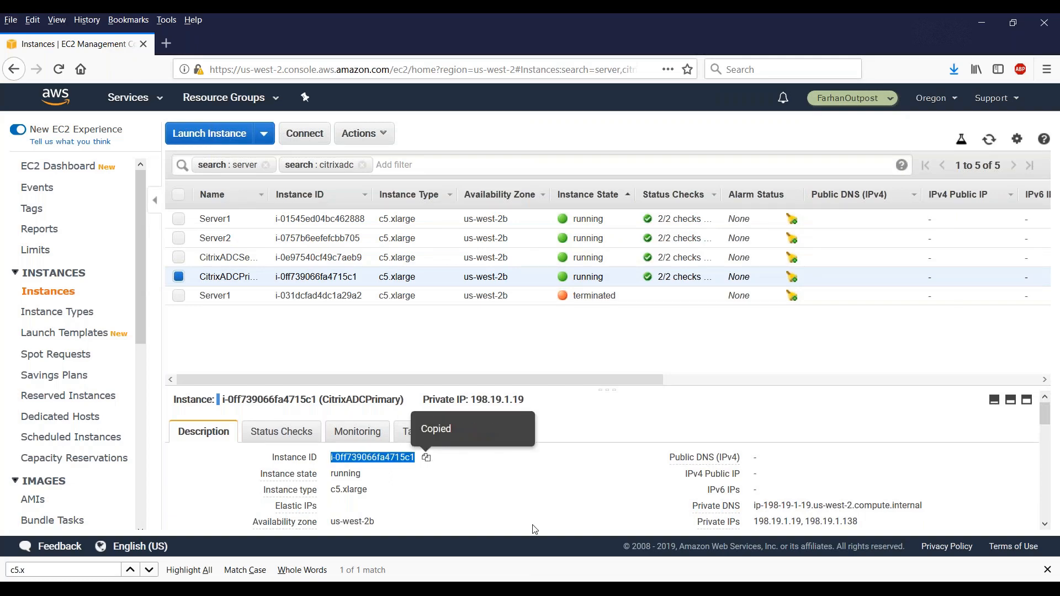
{"action": "key", "text": "alt+Tab"}
{"action": "key", "text": "shift+Insert"}
{"action": "key", "text": "Return"}
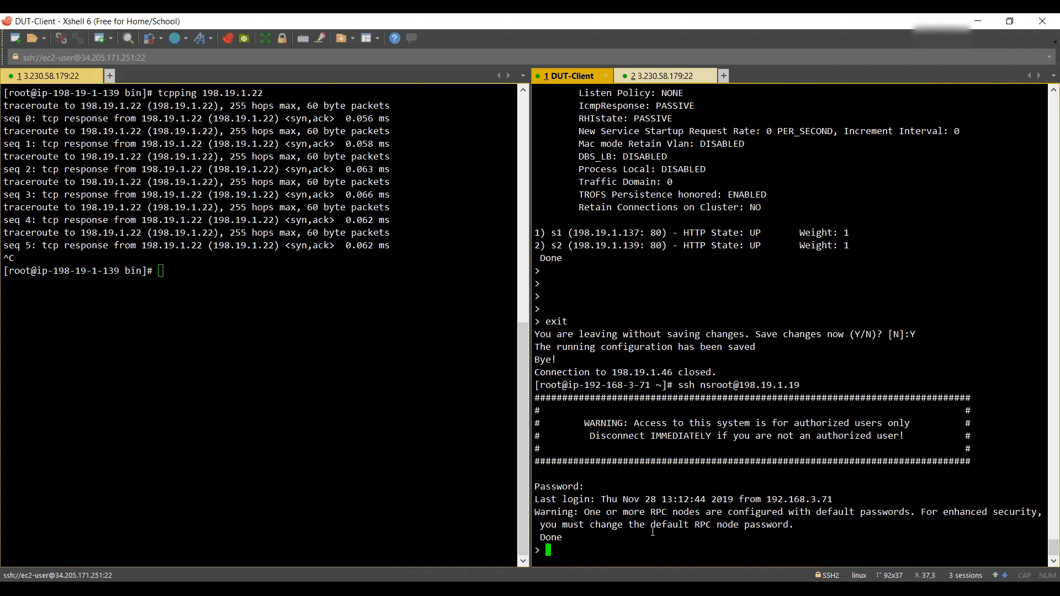
Run sh ha node on the primary ADC and examine both nodes' master states and node 1's sync state
{"action": "type", "text": "sh ha node"}
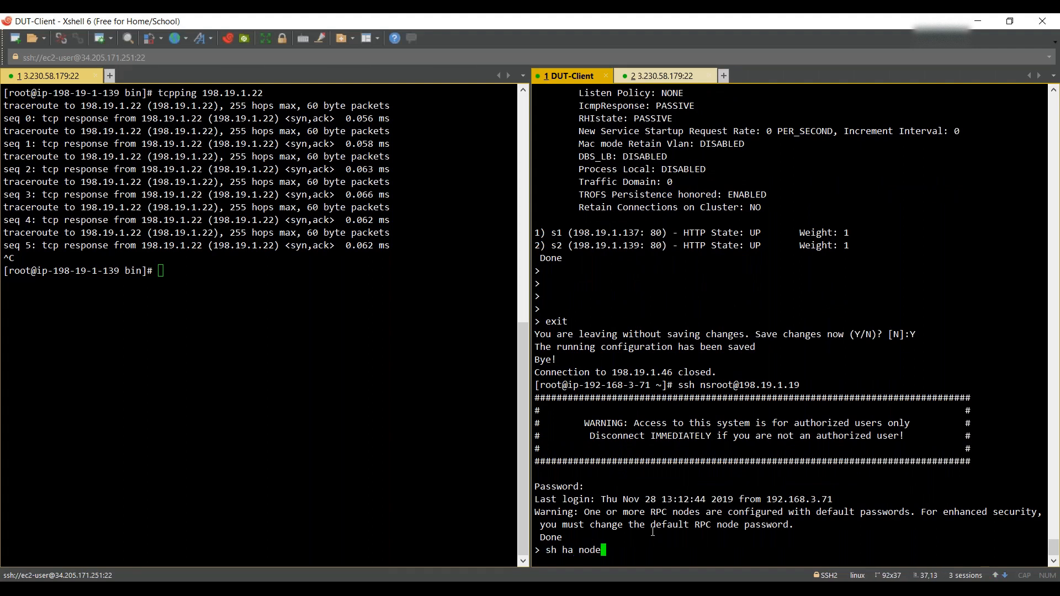
{"action": "key", "text": "Return"}
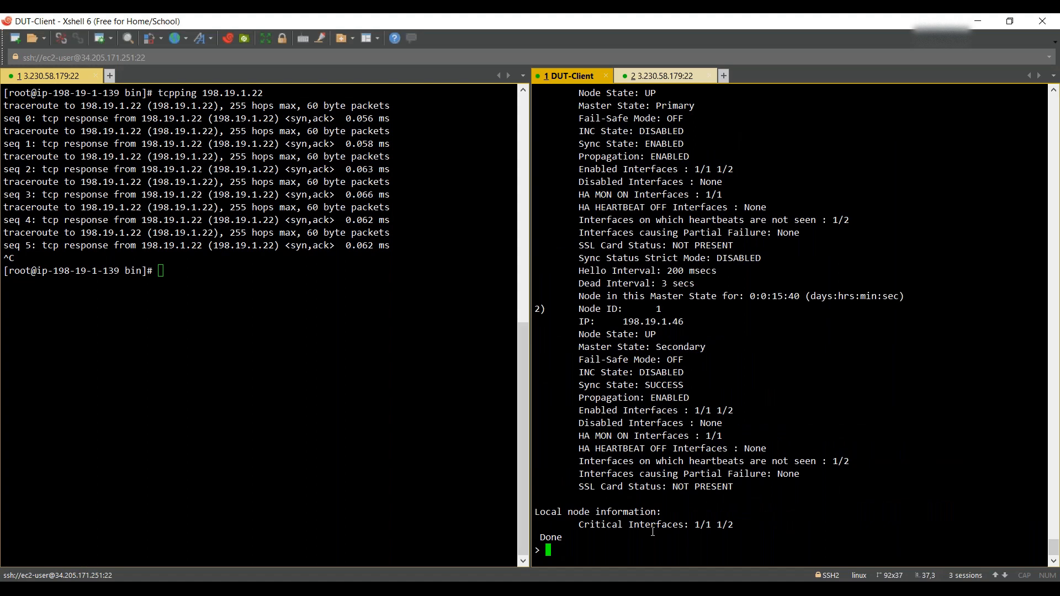
{"action": "scroll", "coordinate": [653, 531], "scroll_direction": "up", "scroll_amount": 3}
{"action": "scroll", "coordinate": [653, 531], "scroll_direction": "down", "scroll_amount": 1}
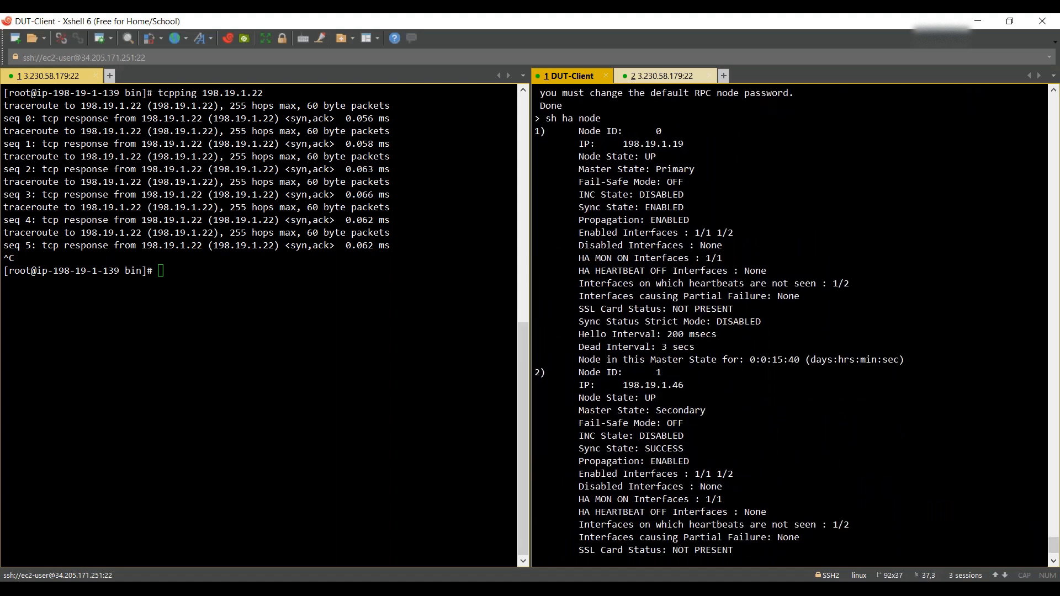
{"action": "scroll", "coordinate": [789, 326], "scroll_direction": "down", "scroll_amount": 3}
{"action": "scroll", "coordinate": [790, 326], "scroll_direction": "up", "scroll_amount": 2}
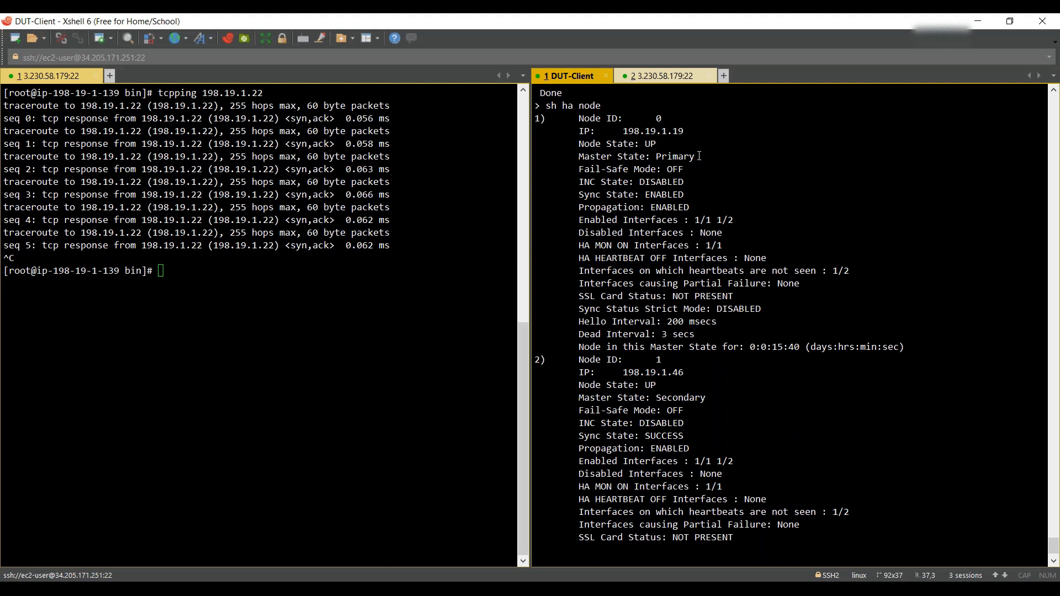
{"action": "left_click_drag", "start_coordinate": [695, 156], "coordinate": [618, 156]}
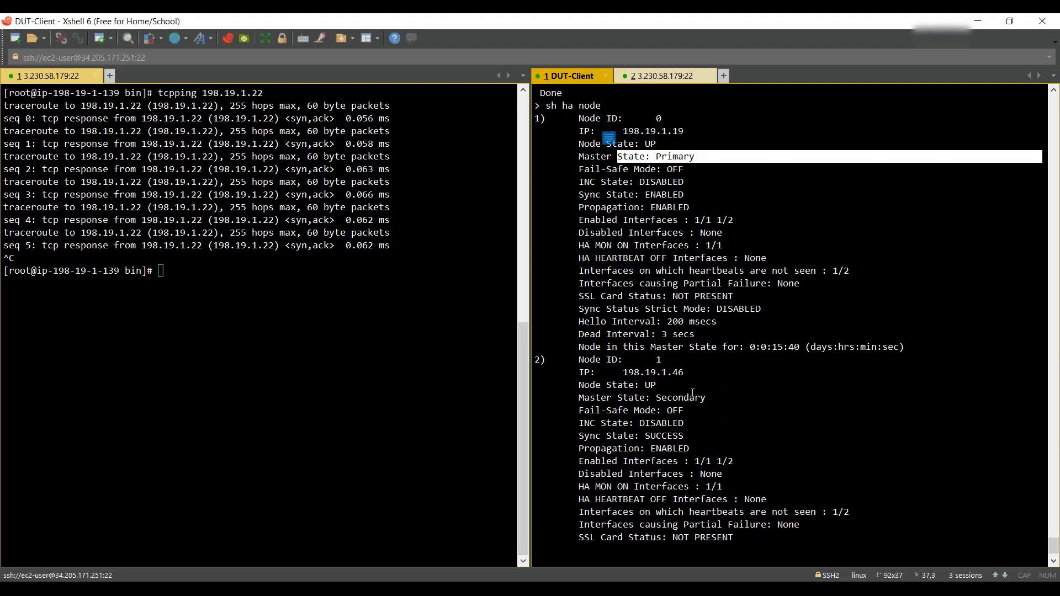
{"action": "left_click_drag", "start_coordinate": [689, 435], "coordinate": [561, 365]}
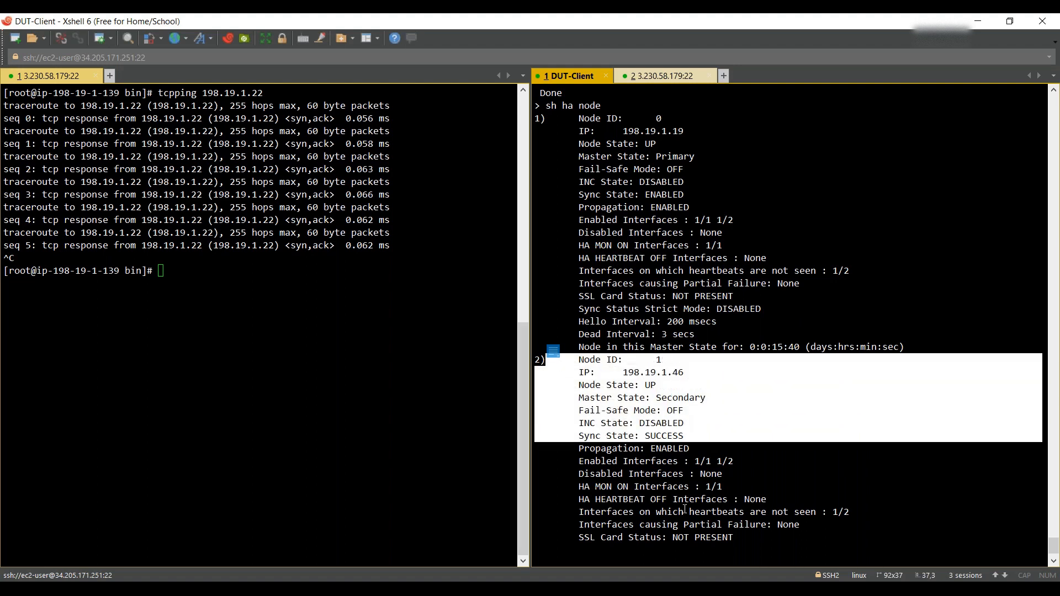
Start tcpping 198.19.1.22 again in the ip-198-19-1-139 session to monitor the virtual server continuously
{"action": "left_click", "coordinate": [226, 272]}
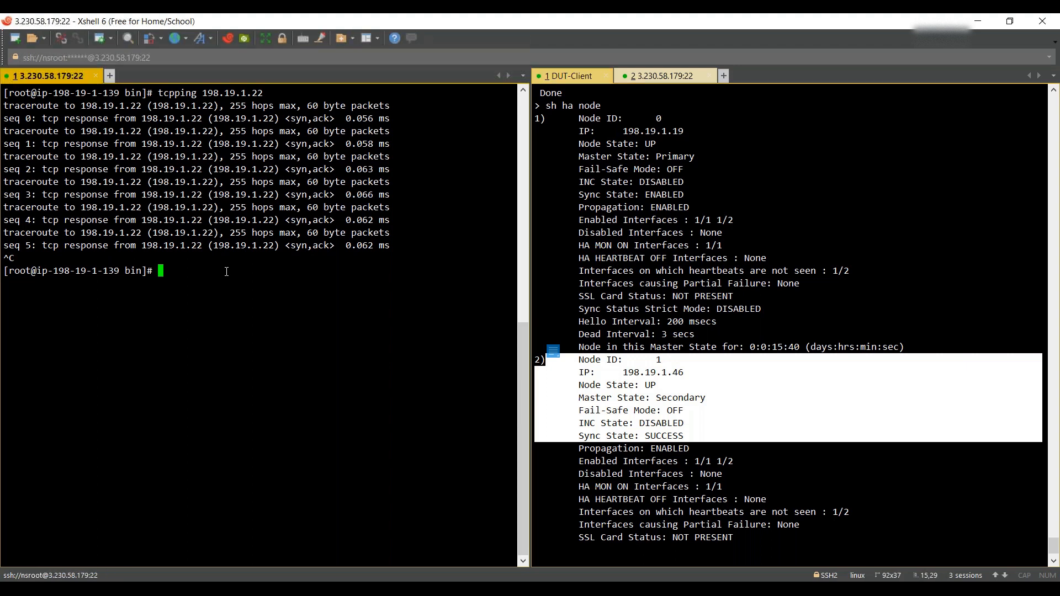
{"action": "key", "text": "Return"}
{"action": "key", "text": "Return"}
{"action": "key", "text": "Return"}
{"action": "key", "text": "Up"}
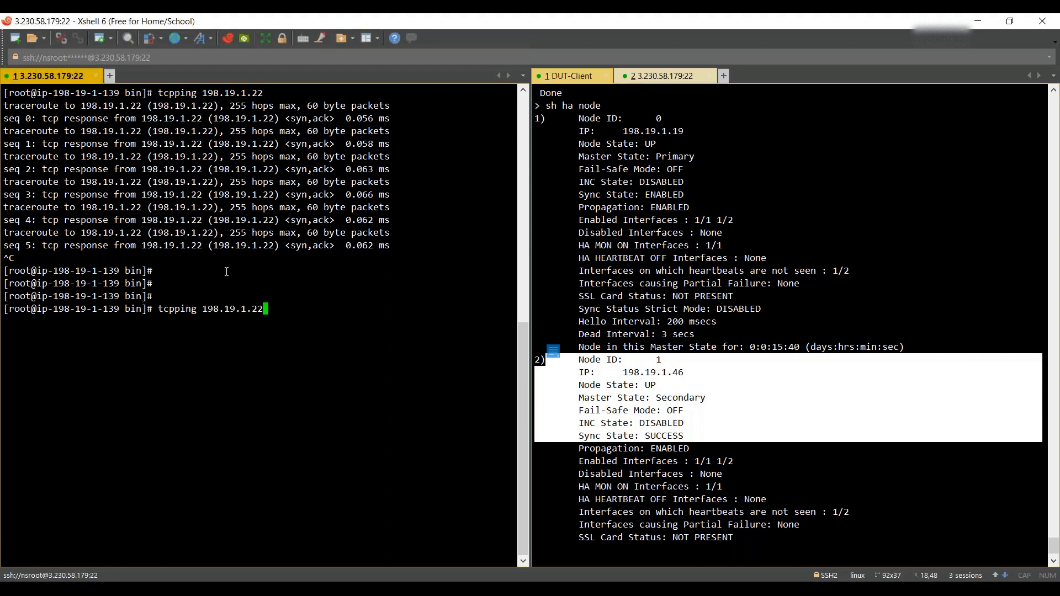
{"action": "key", "text": "Return"}
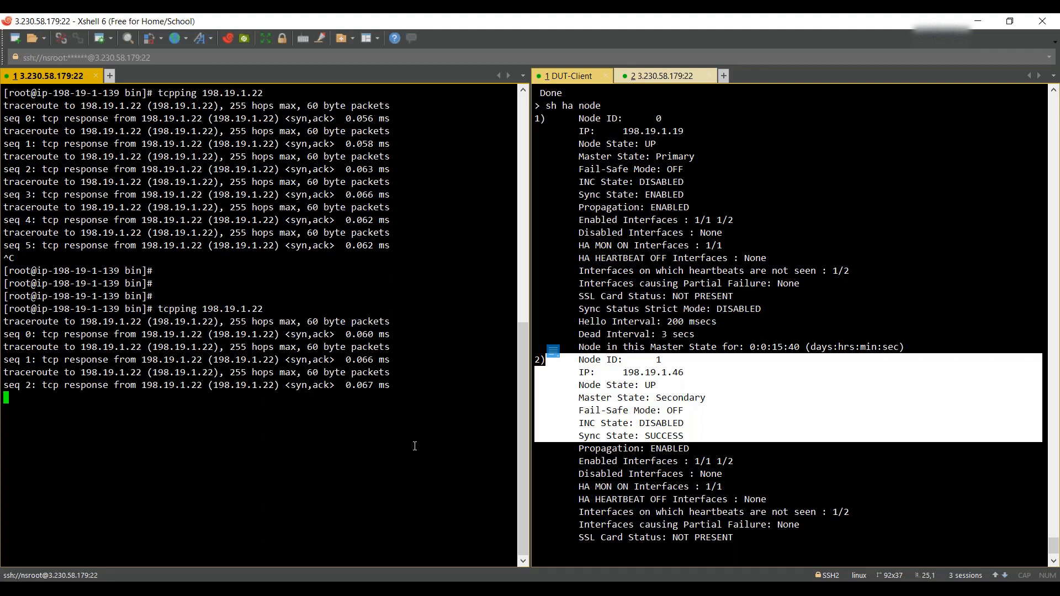
Switch to the EC2 console and examine CitrixADCPrimary's secondary private IPs, including the virtual server address 198.19.1.22
{"action": "left_click", "coordinate": [685, 499]}
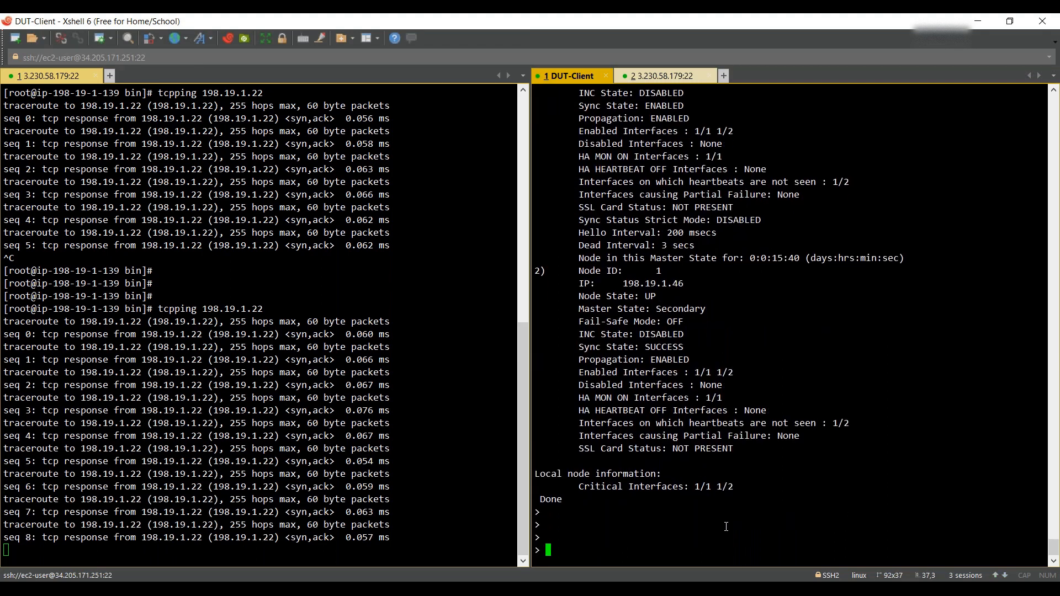
{"action": "key", "text": "Return"}
{"action": "key", "text": "Return"}
{"action": "key", "text": "Return"}
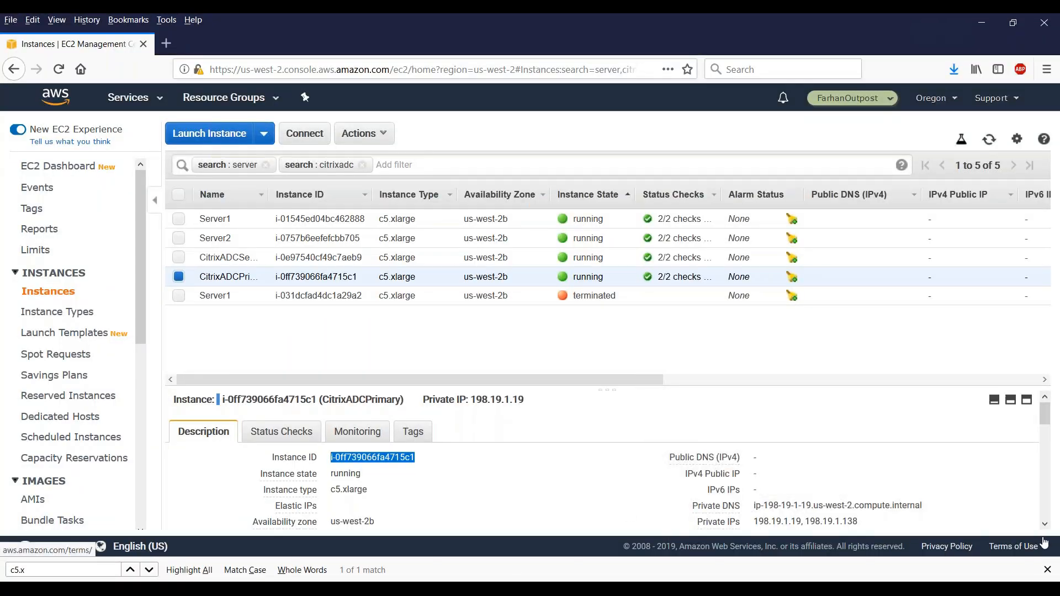
{"action": "scroll", "coordinate": [775, 478], "scroll_direction": "down", "scroll_amount": 2}
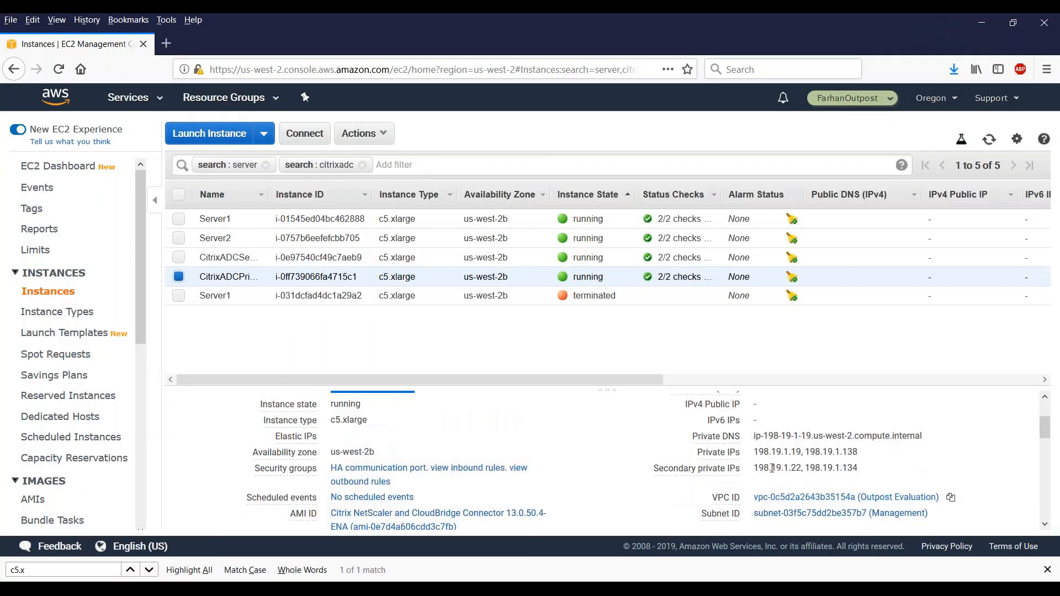
{"action": "left_click_drag", "start_coordinate": [755, 468], "coordinate": [806, 471]}
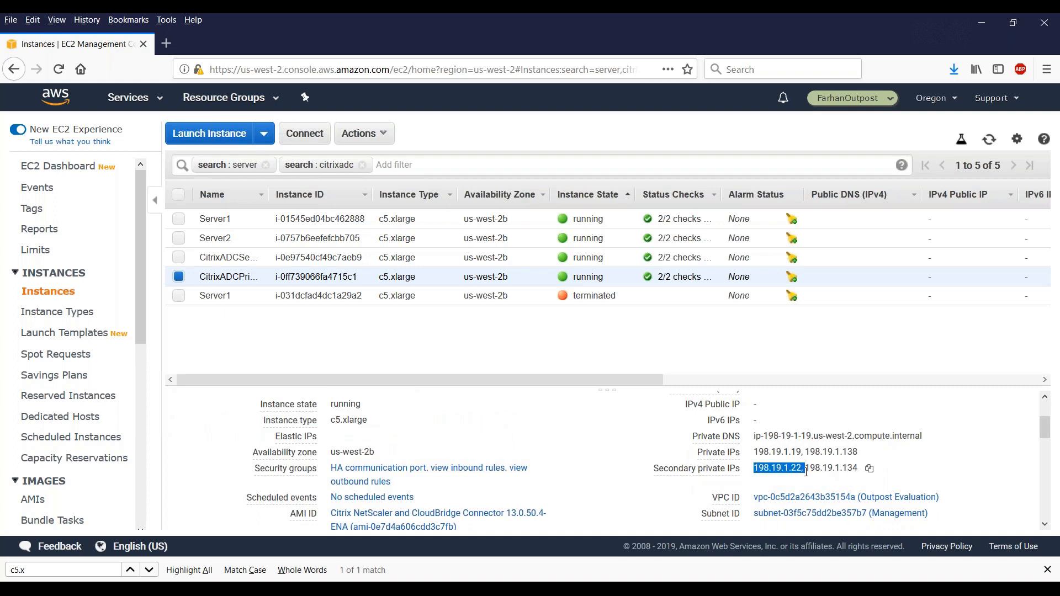
{"action": "key", "text": "alt+Tab"}
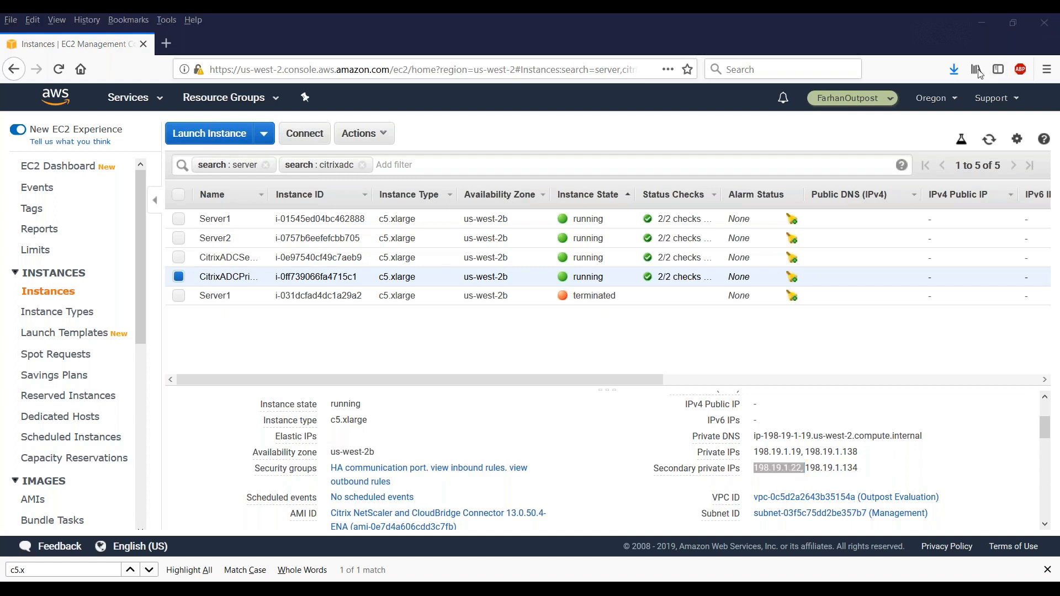
{"action": "left_click", "coordinate": [867, 475]}
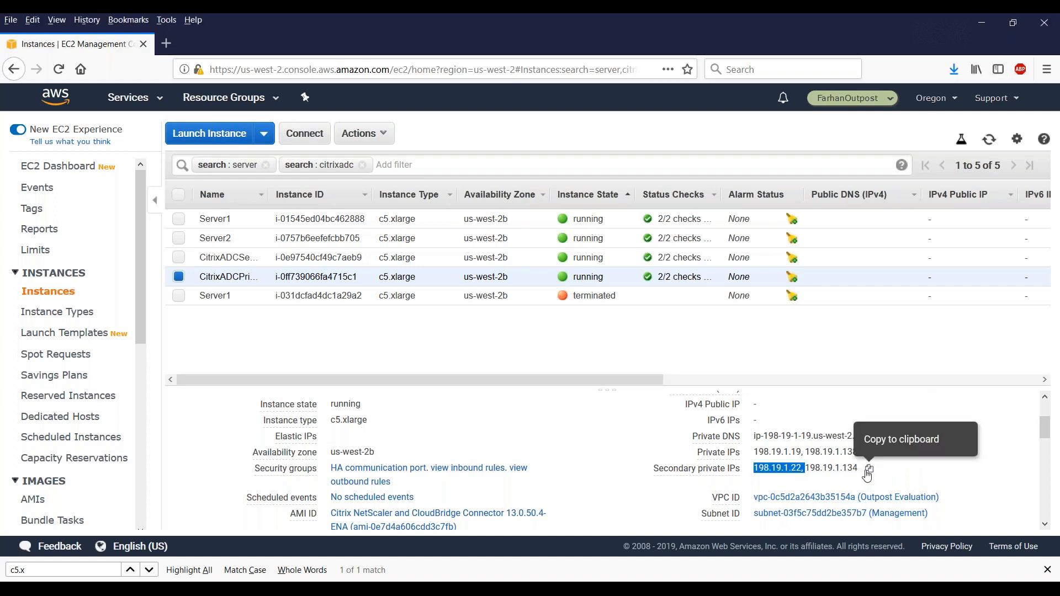
{"action": "left_click", "coordinate": [868, 475]}
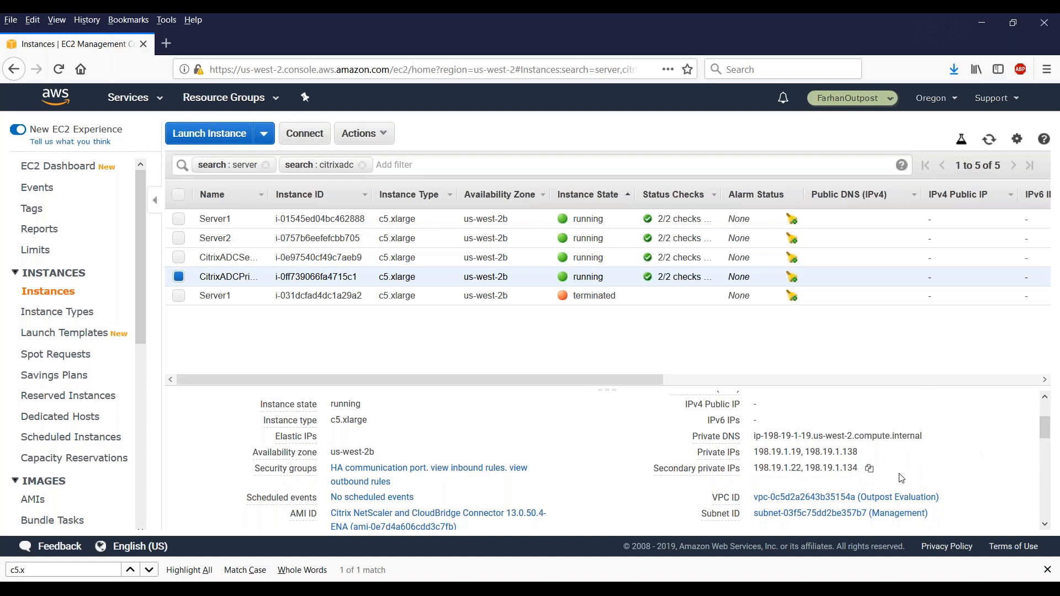
Select only the CitrixADCSecondary instance and examine its secondary private IPs
{"action": "left_click", "coordinate": [179, 276]}
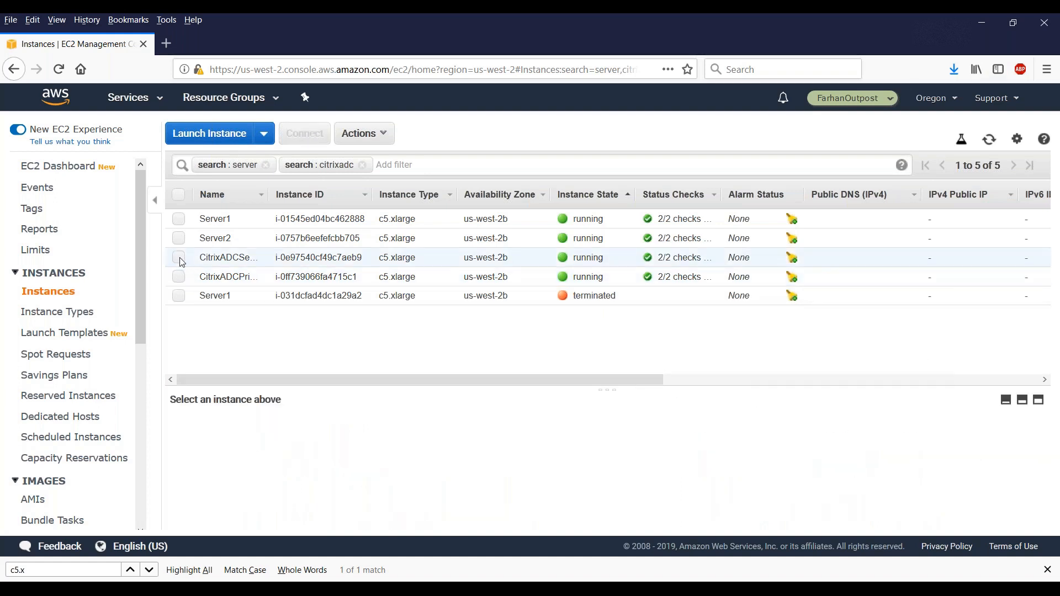
{"action": "left_click", "coordinate": [179, 257]}
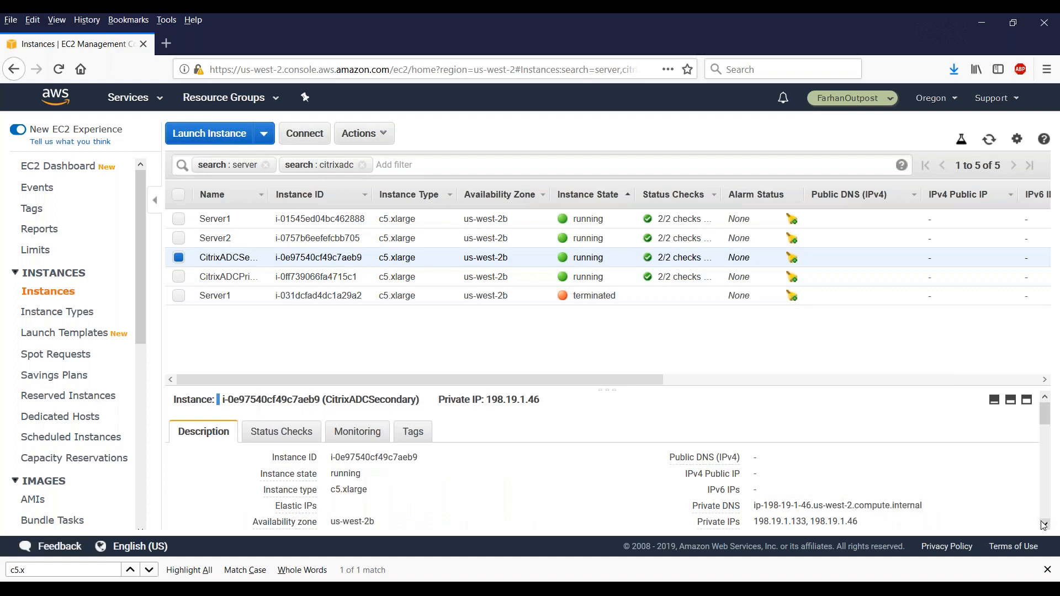
{"action": "scroll", "coordinate": [1043, 526], "scroll_direction": "down", "scroll_amount": 3}
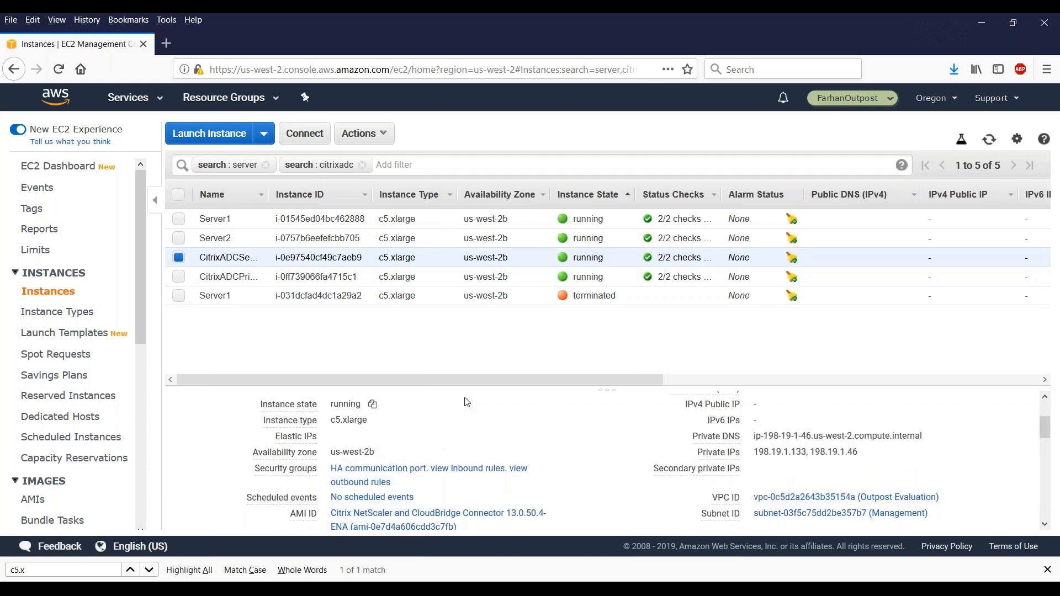
Switch to Xshell, run force ha failover on the primary ADC, and confirm the forced failover with Y
{"action": "left_click", "coordinate": [572, 589]}
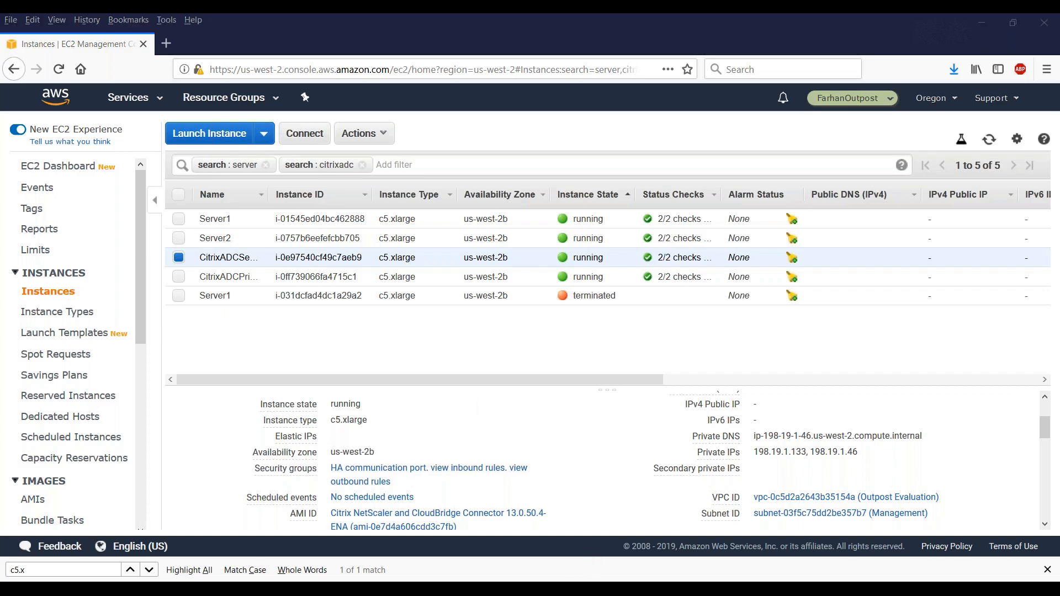
{"action": "left_click_drag", "start_coordinate": [430, 528], "coordinate": [150, 386]}
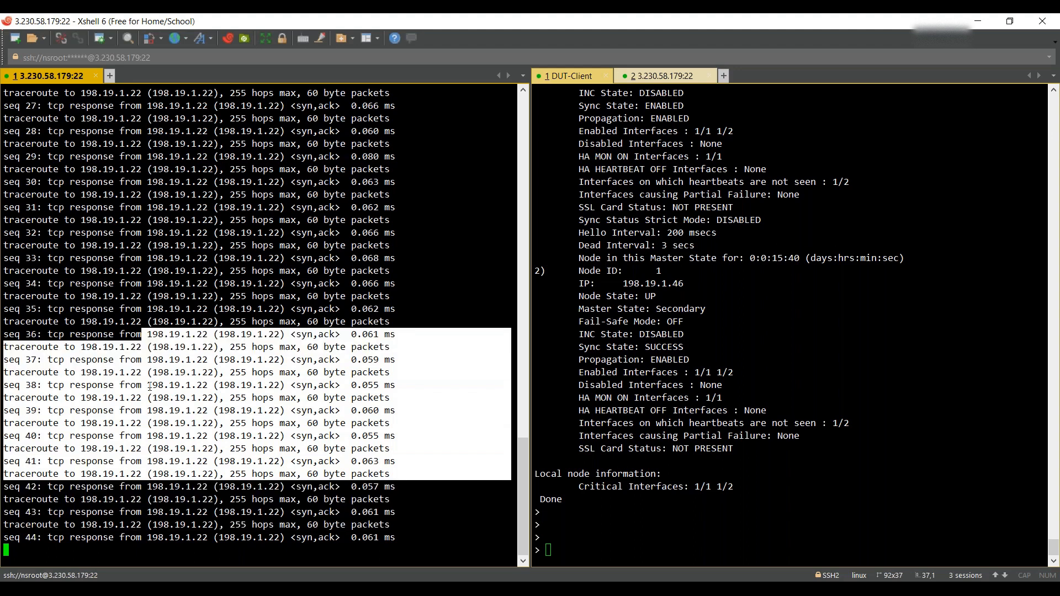
{"action": "left_click", "coordinate": [572, 538]}
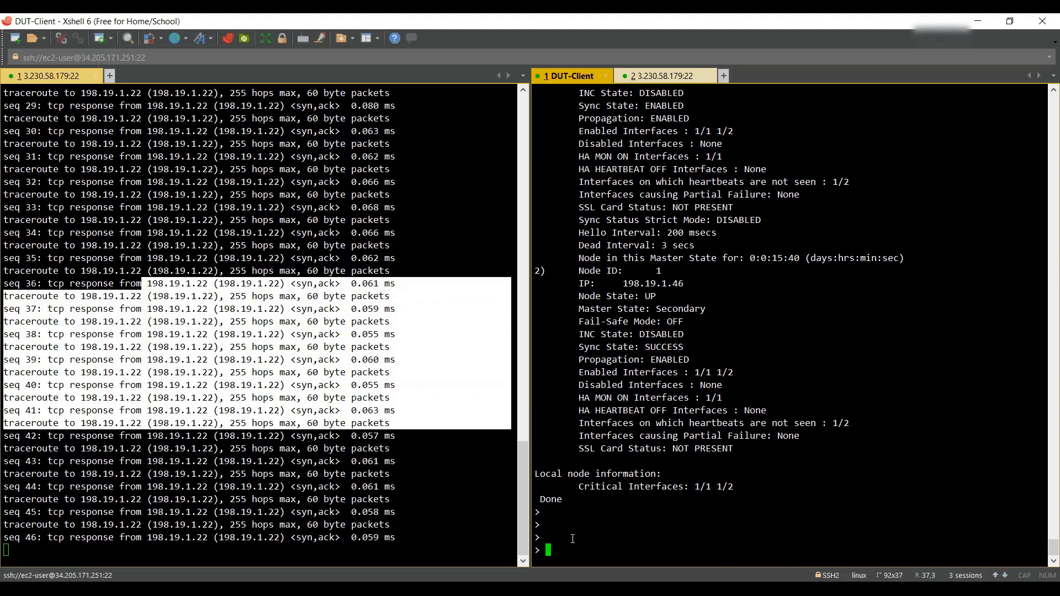
{"action": "type", "text": "force ha fai"}
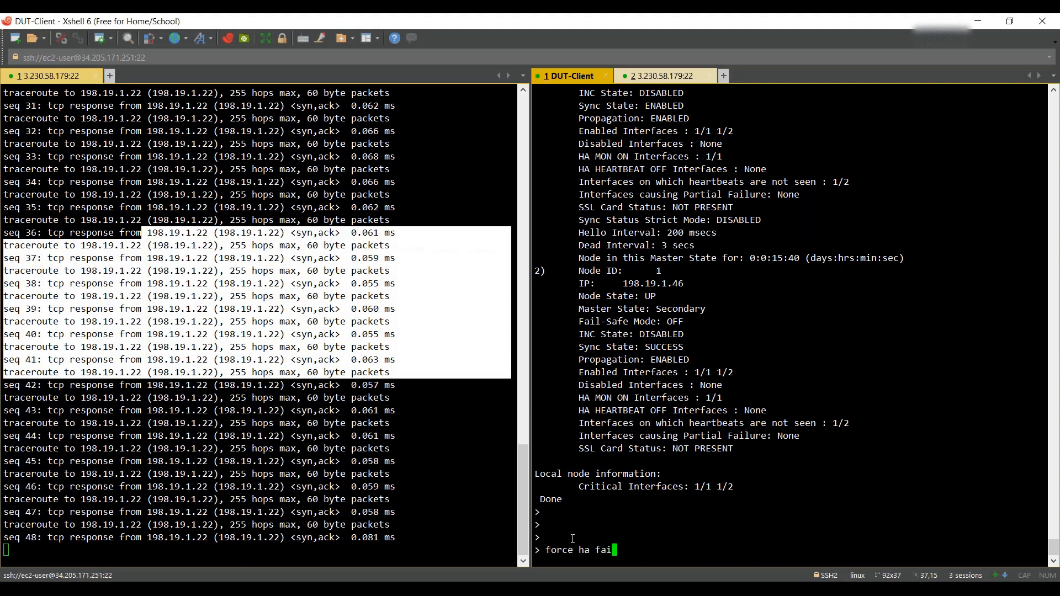
{"action": "type", "text": "lover"}
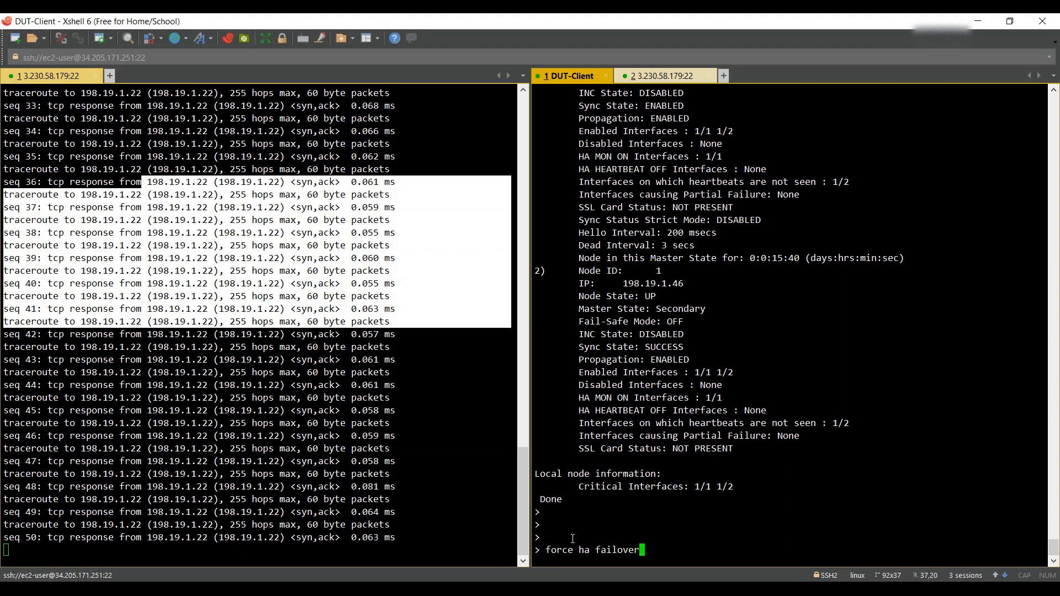
{"action": "key", "text": "Return"}
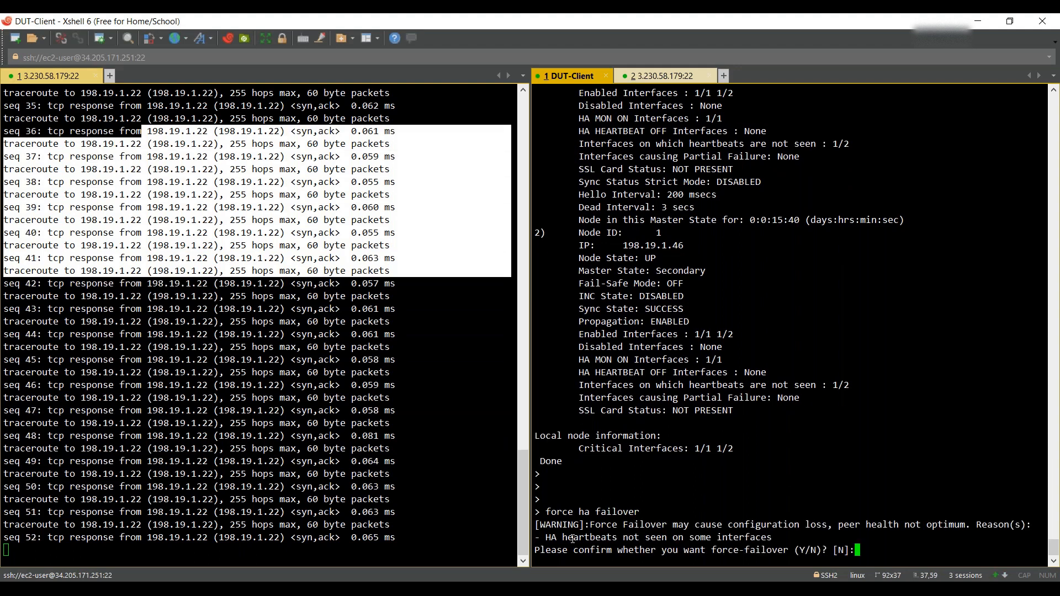
{"action": "type", "text": "Y"}
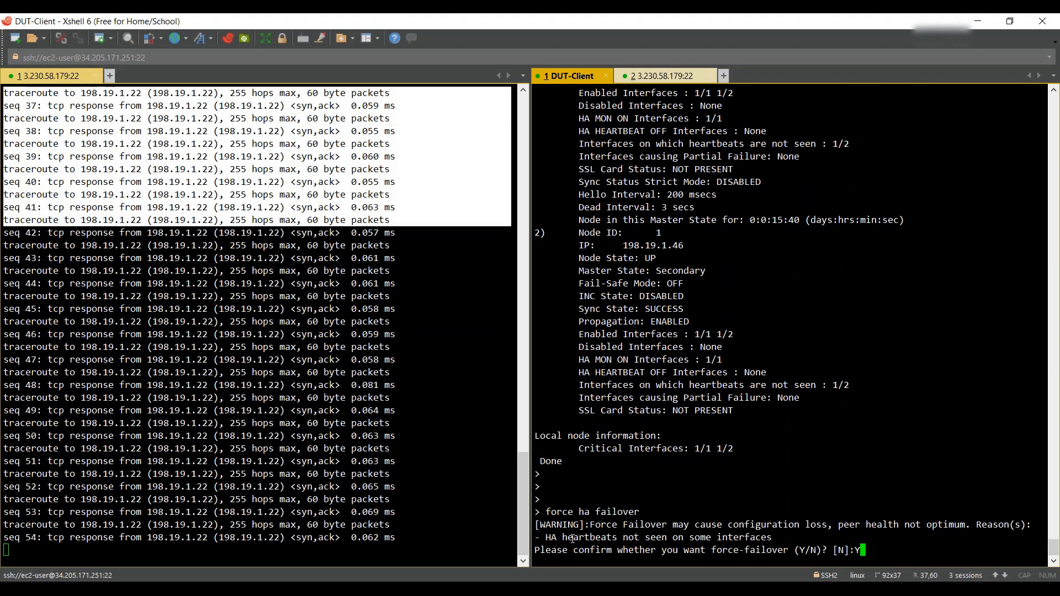
{"action": "key", "text": "Return"}
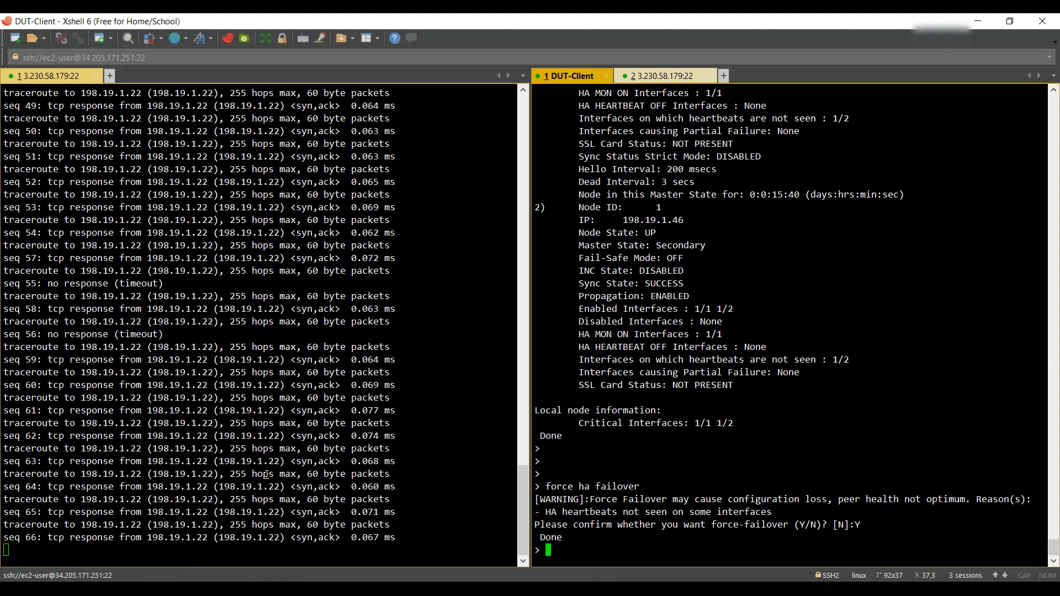
Stop tcpping in the ip-198-19-1-139 session and examine the responses from 198.19.1.22 during the failover
{"action": "left_click", "coordinate": [265, 475]}
{"action": "key", "text": "ctrl+c"}
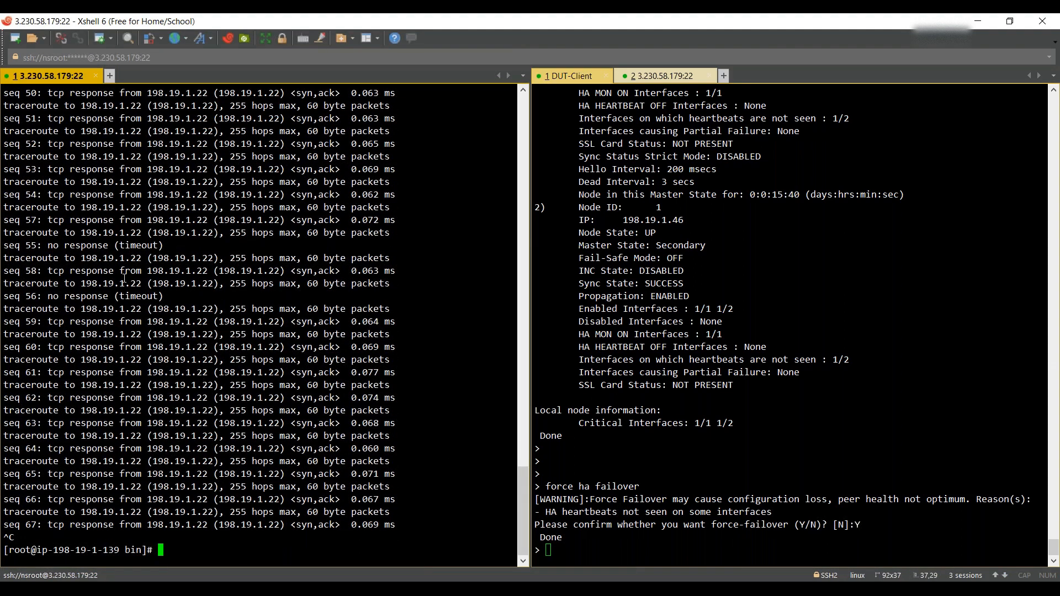
{"action": "left_click_drag", "start_coordinate": [174, 245], "coordinate": [20, 245]}
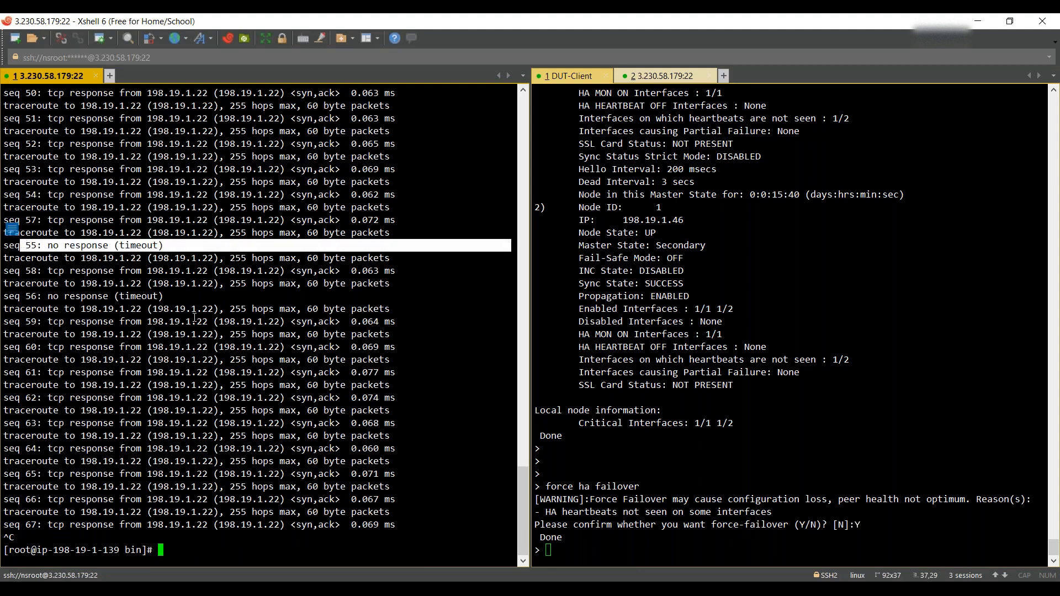
{"action": "left_click_drag", "start_coordinate": [180, 298], "coordinate": [5, 246]}
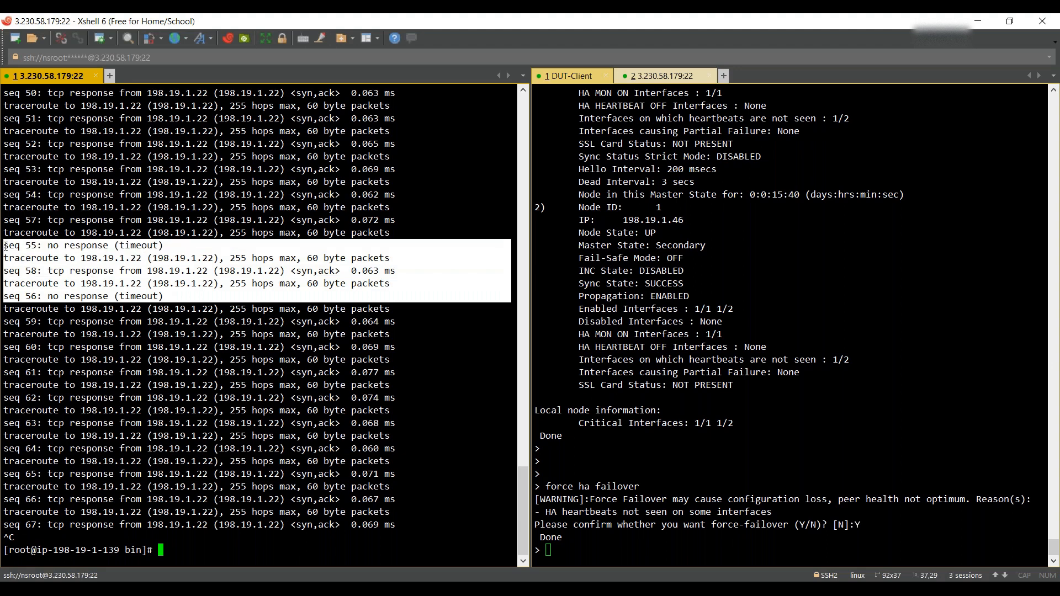
{"action": "mouse_move", "coordinate": [5, 252]}
{"action": "left_mouse_down"}
{"action": "mouse_move", "coordinate": [11, 284]}
{"action": "mouse_move", "coordinate": [12, 234]}
{"action": "mouse_move", "coordinate": [11, 243]}
{"action": "left_mouse_up"}
Run sh ha node on the original primary ADC and examine the master states of node 0 and node 1
{"action": "left_click", "coordinate": [647, 535]}
{"action": "type", "text": "sh "}
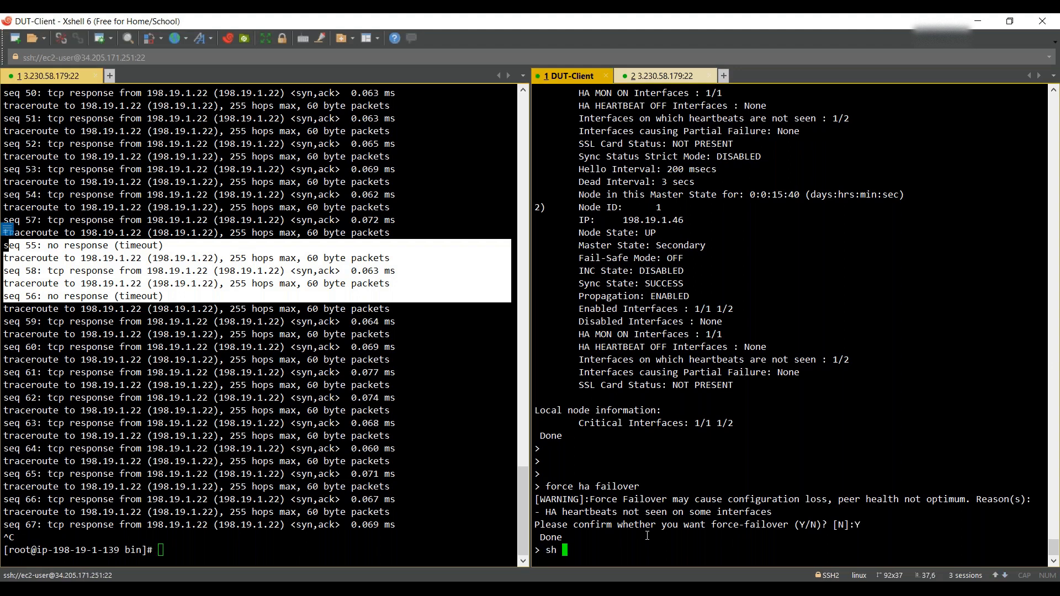
{"action": "type", "text": "ha node"}
{"action": "key", "text": "Return"}
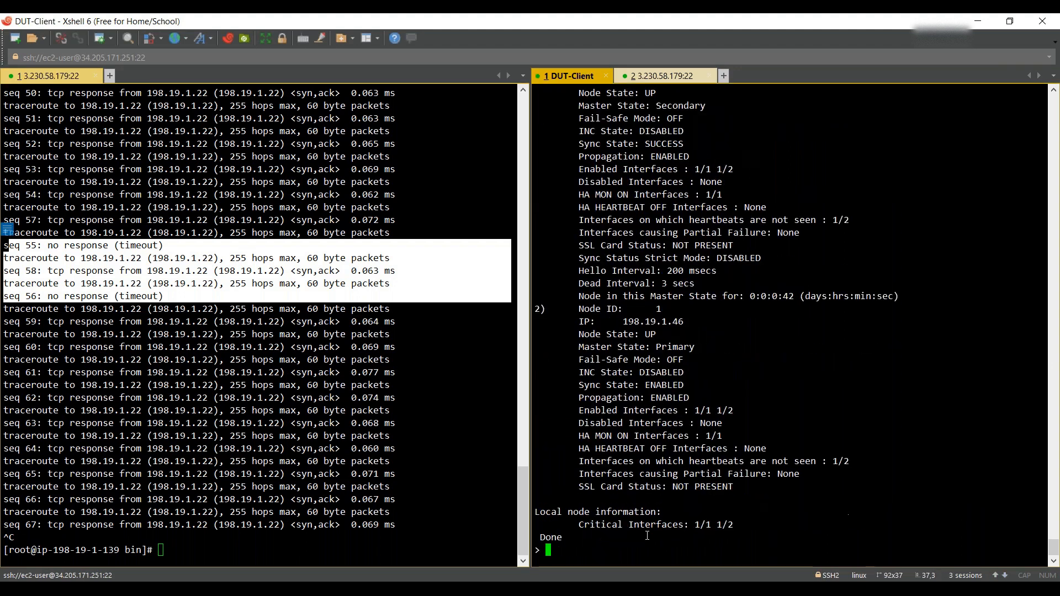
{"action": "scroll", "coordinate": [647, 535], "scroll_direction": "up", "scroll_amount": 2}
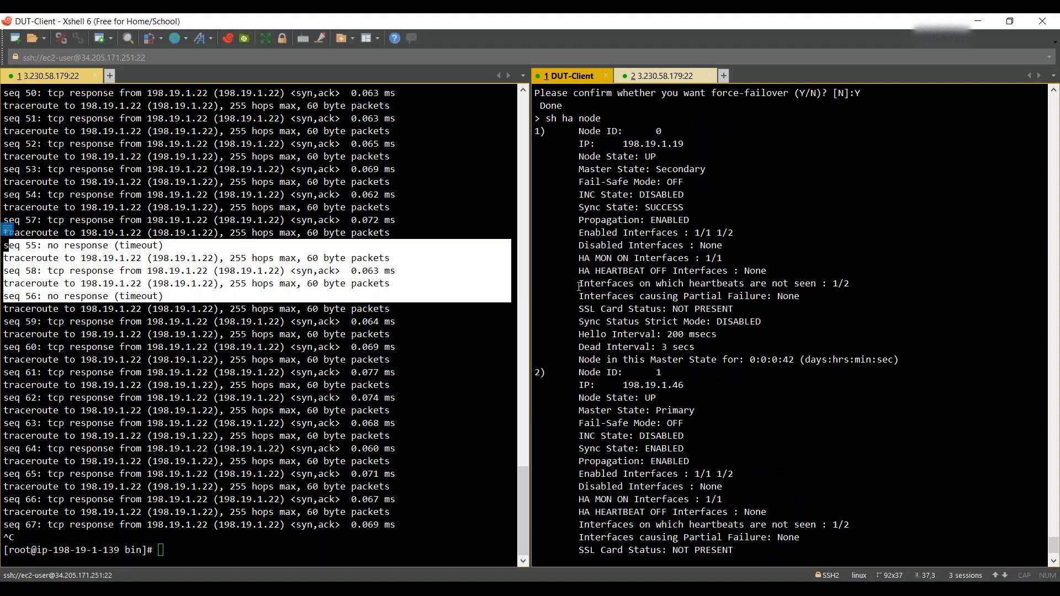
{"action": "left_click_drag", "start_coordinate": [713, 170], "coordinate": [629, 170]}
{"action": "scroll", "coordinate": [629, 170], "scroll_direction": "down", "scroll_amount": 1}
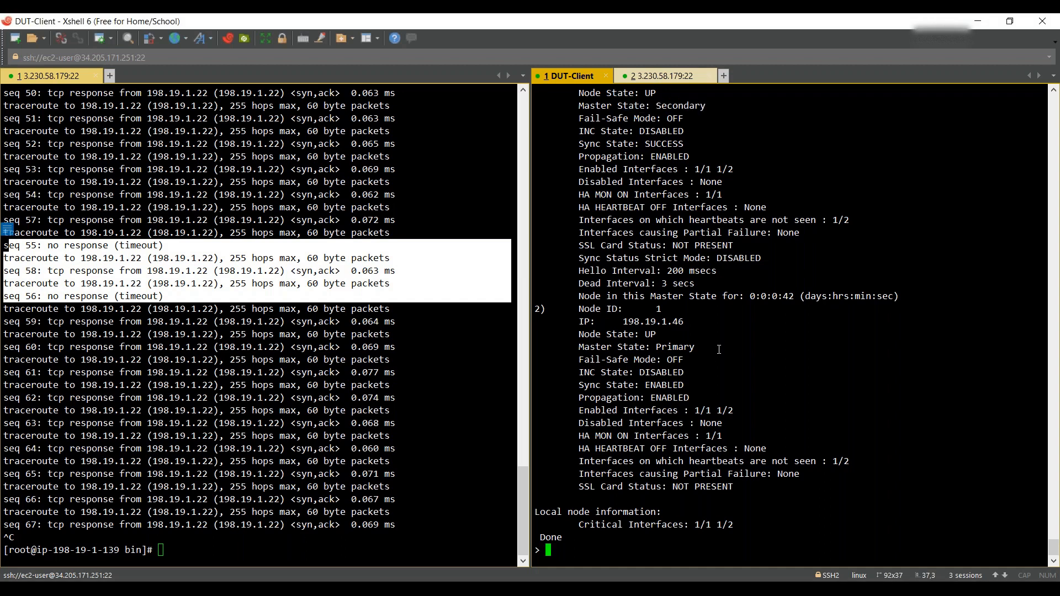
{"action": "left_click_drag", "start_coordinate": [717, 347], "coordinate": [644, 347]}
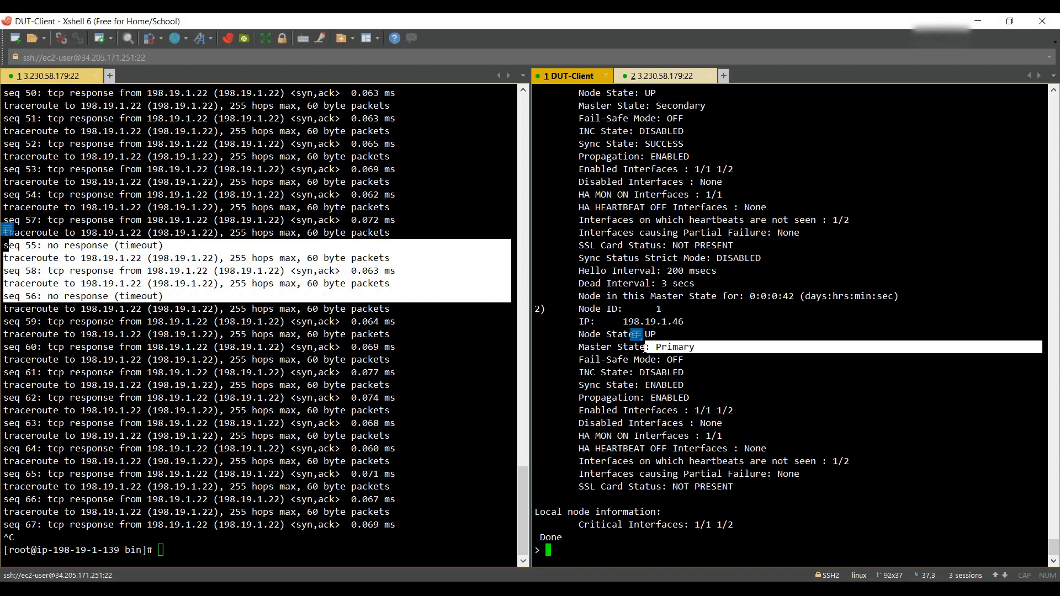
Exit the ADC command line in the DUT-Client session, answering Y to save the changes
{"action": "key", "text": "Return"}
{"action": "key", "text": "Return"}
{"action": "type", "text": "exit"}
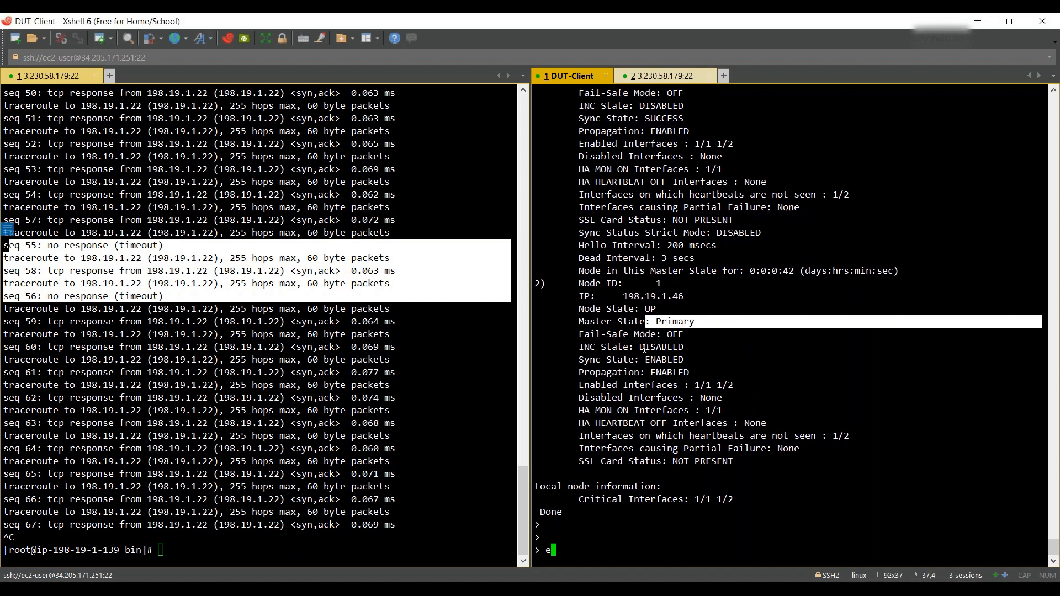
{"action": "key", "text": "Return"}
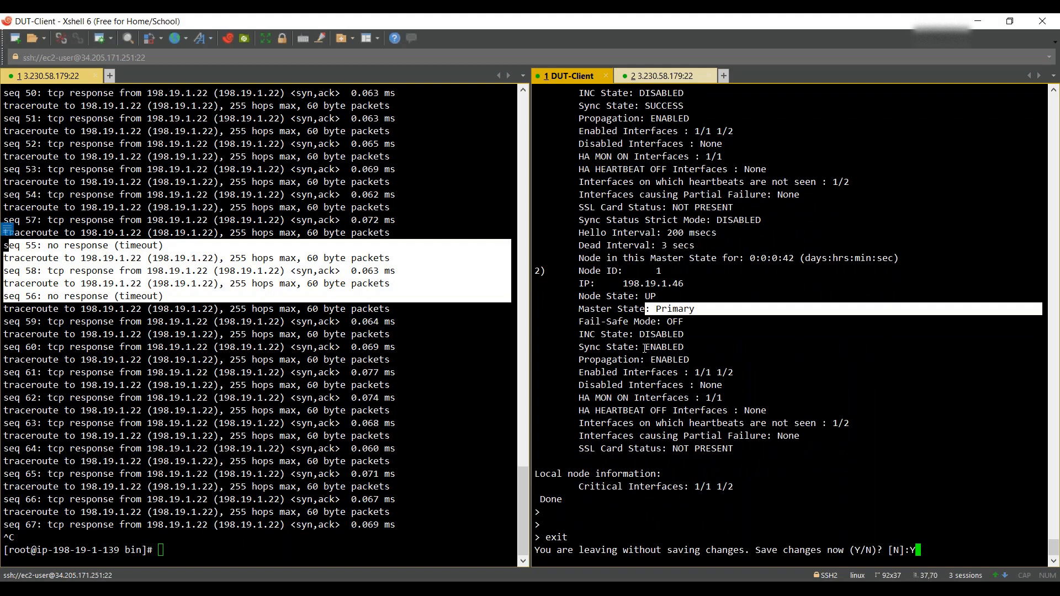
{"action": "type", "text": "Y"}
{"action": "key", "text": "Return"}
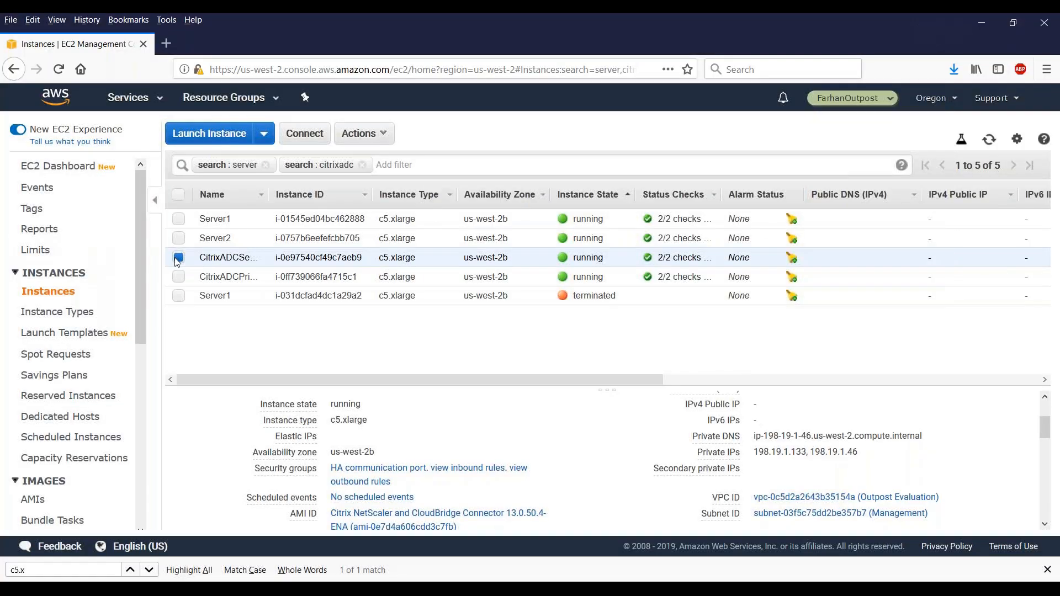
Switch to the EC2 console to copy CitrixADCPrimary's instance ID, return to Xshell, and paste it as the nsroot password for 198.19.1.46
{"action": "left_click", "coordinate": [179, 259]}
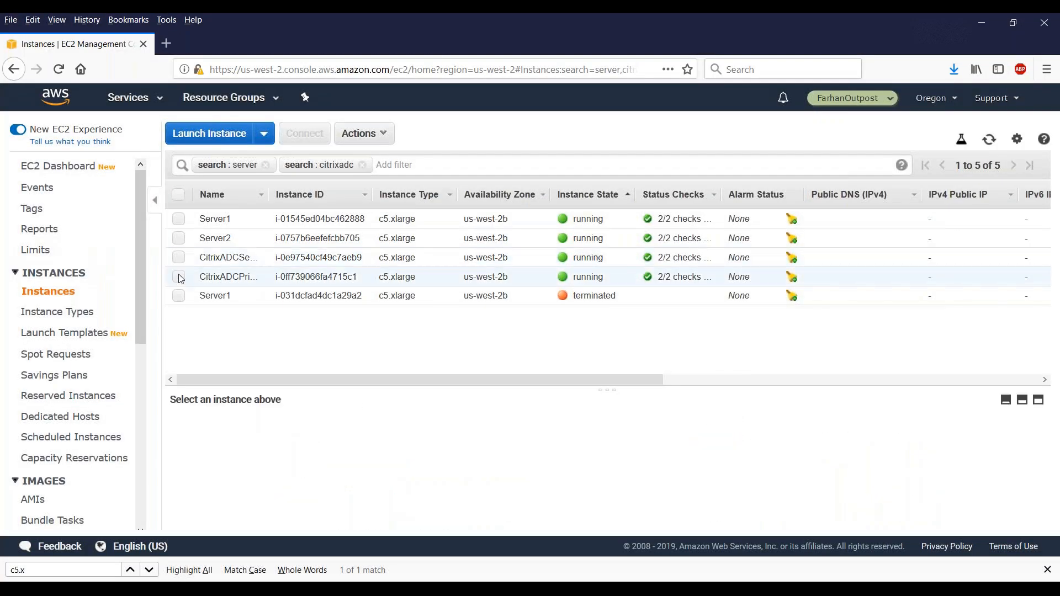
{"action": "left_click", "coordinate": [179, 277]}
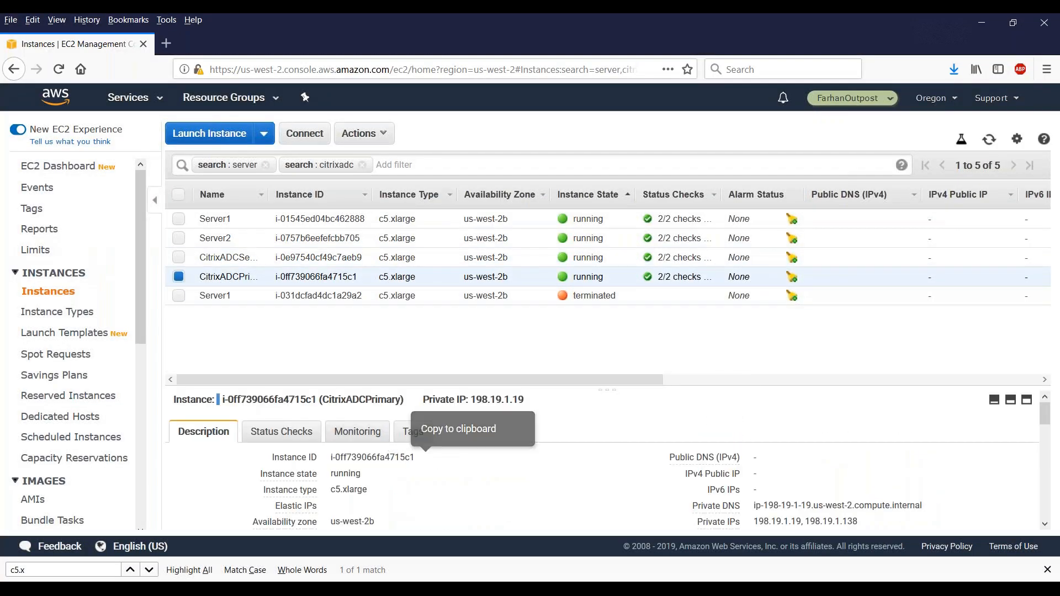
{"action": "left_click", "coordinate": [426, 458]}
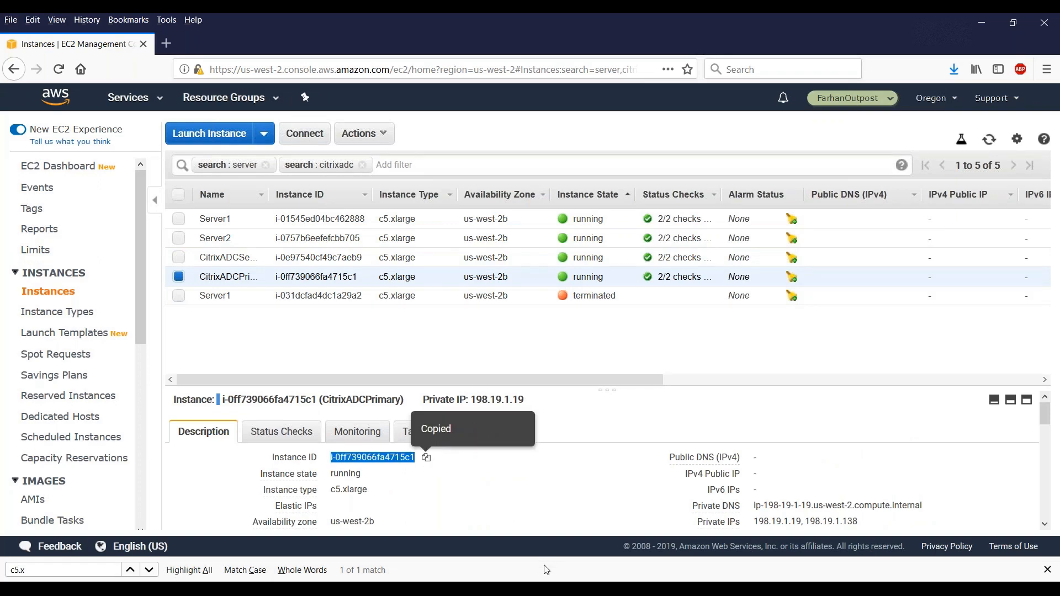
{"action": "left_click", "coordinate": [568, 589]}
{"action": "key", "text": "shift+Insert"}
{"action": "key", "text": "Return"}
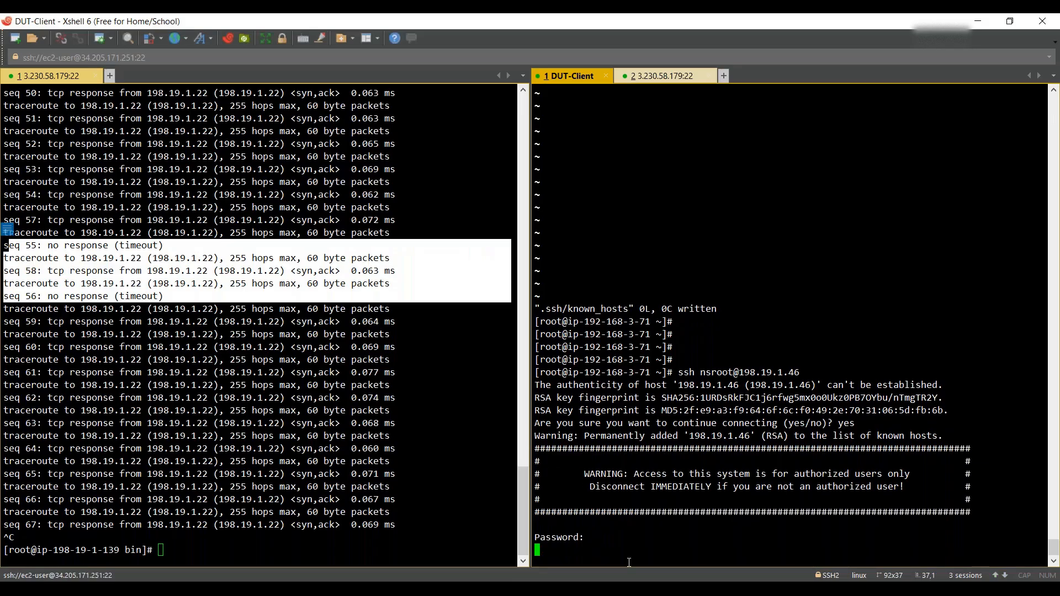
{"action": "key", "text": "Return"}
{"action": "key", "text": "Return"}
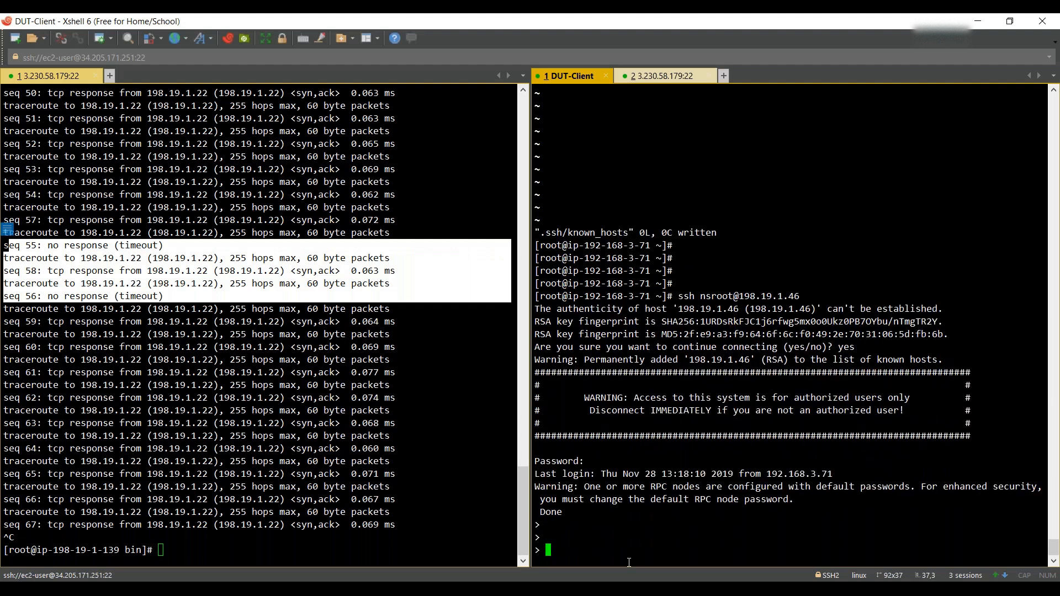
{"action": "key", "text": "Return"}
Run sh ha node on the 198.19.1.46 ADC and examine the HA roles of both nodes
{"action": "type", "text": "sh ha node"}
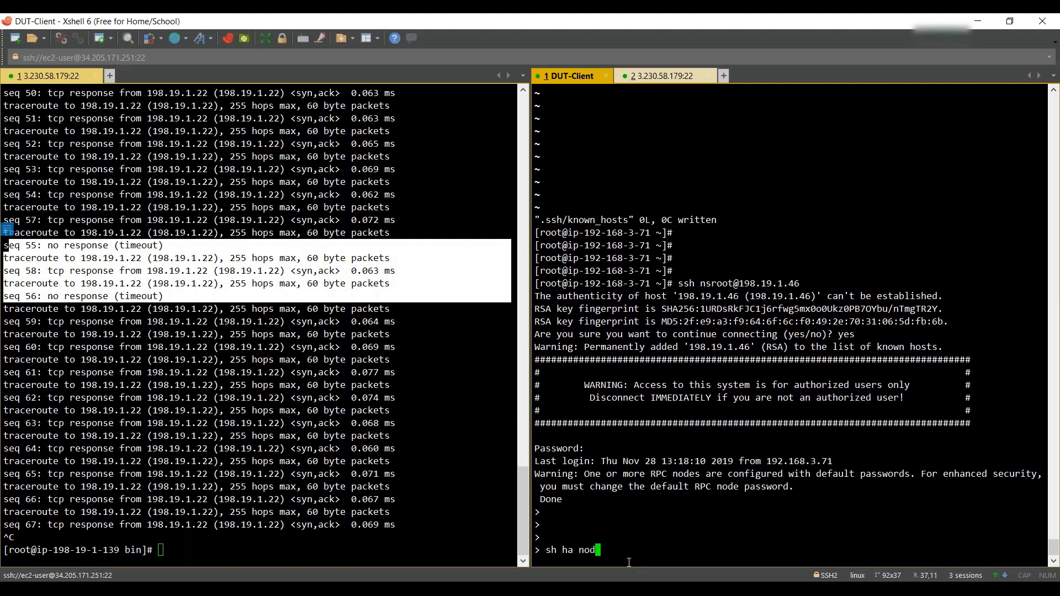
{"action": "key", "text": "Return"}
{"action": "scroll", "coordinate": [629, 563], "scroll_direction": "up", "scroll_amount": 2}
{"action": "scroll", "coordinate": [629, 562], "scroll_direction": "down", "scroll_amount": 2}
Run sh lb vserver on the 198.19.1.46 ADC and examine the state of the 198.19.1.22:80 virtual server
{"action": "type", "text": "sh lb "}
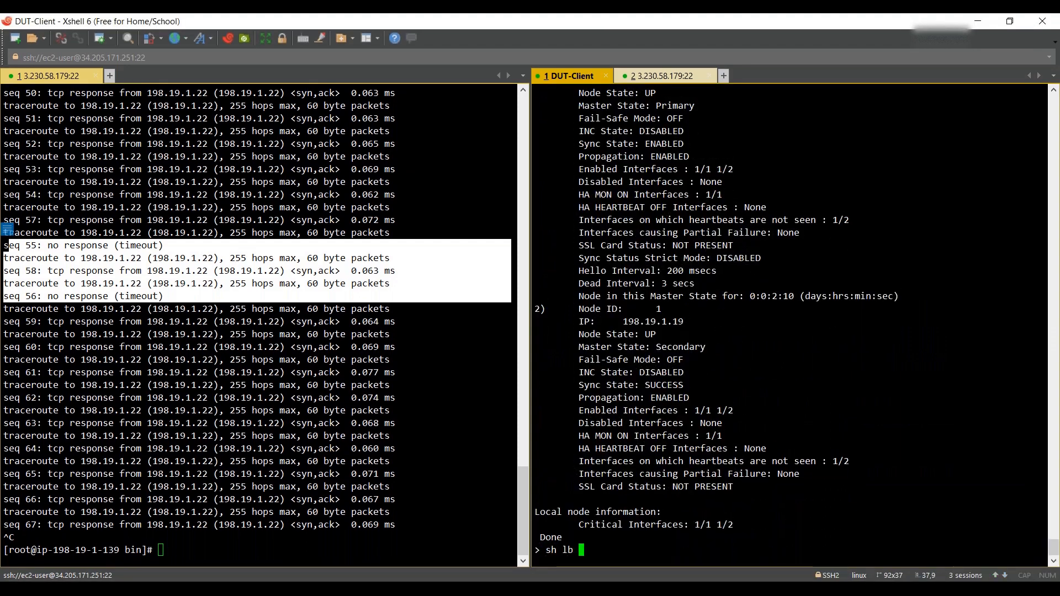
{"action": "type", "text": "vserver"}
{"action": "key", "text": "Return"}
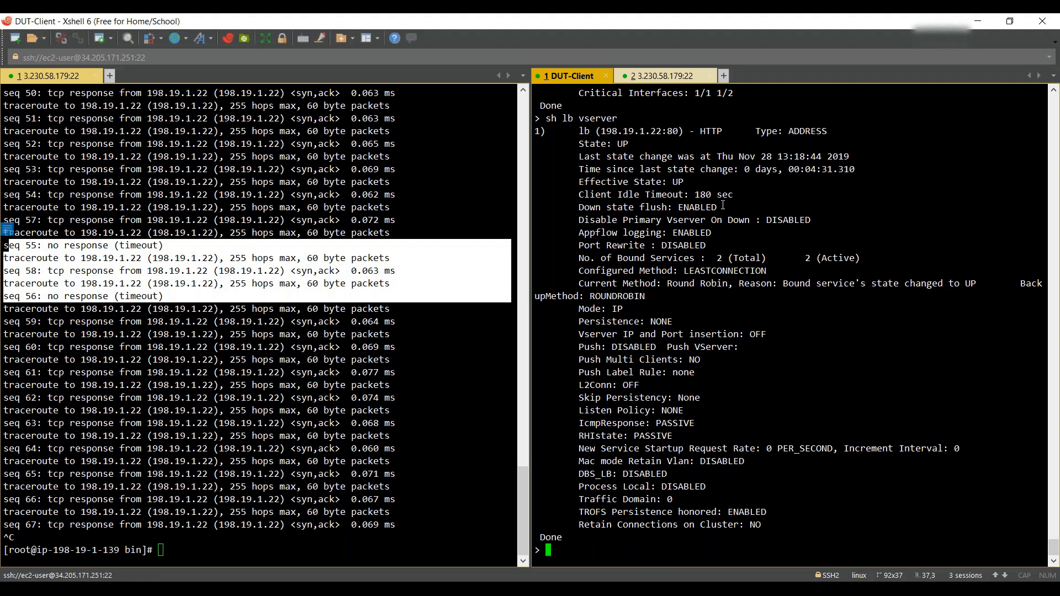
{"action": "left_click_drag", "start_coordinate": [722, 206], "coordinate": [546, 131]}
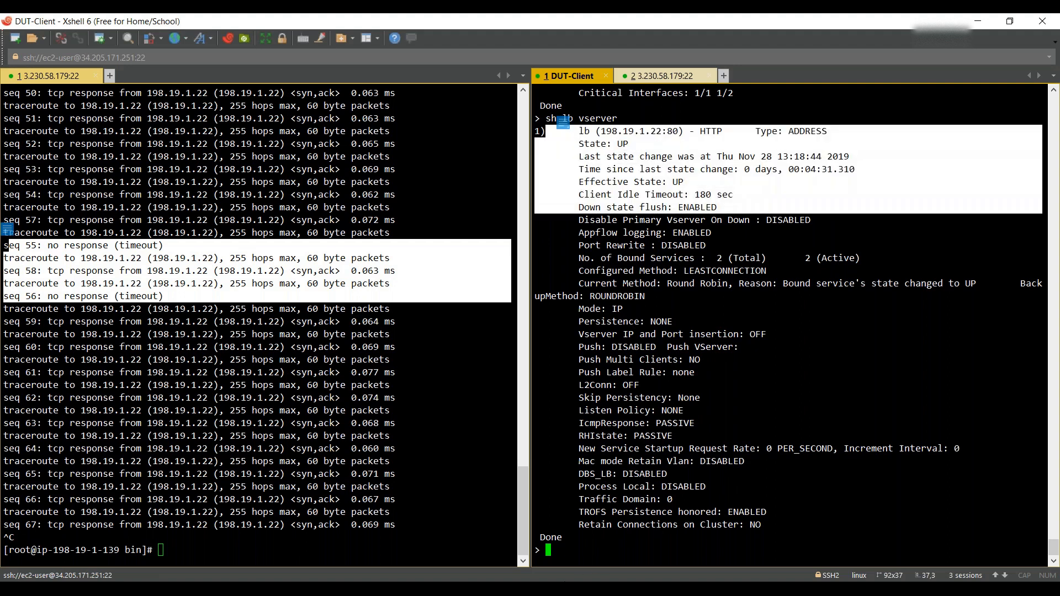
Switch to the EC2 console, refresh the instance list, and examine CitrixADCPrimary's secondary private IPs
{"action": "left_click", "coordinate": [527, 589]}
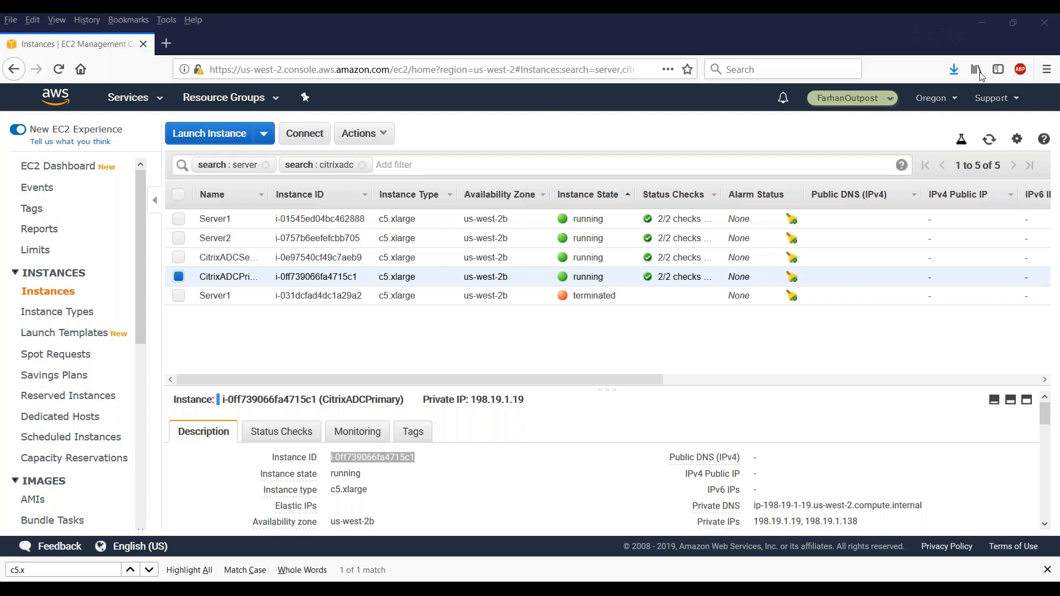
{"action": "left_click", "coordinate": [1045, 525]}
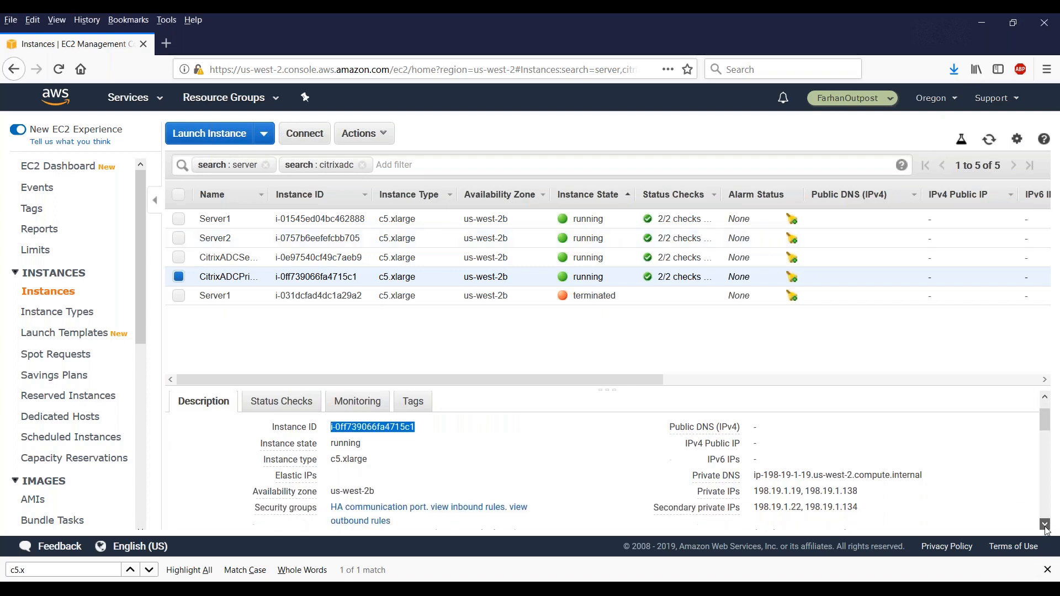
{"action": "left_click", "coordinate": [989, 141]}
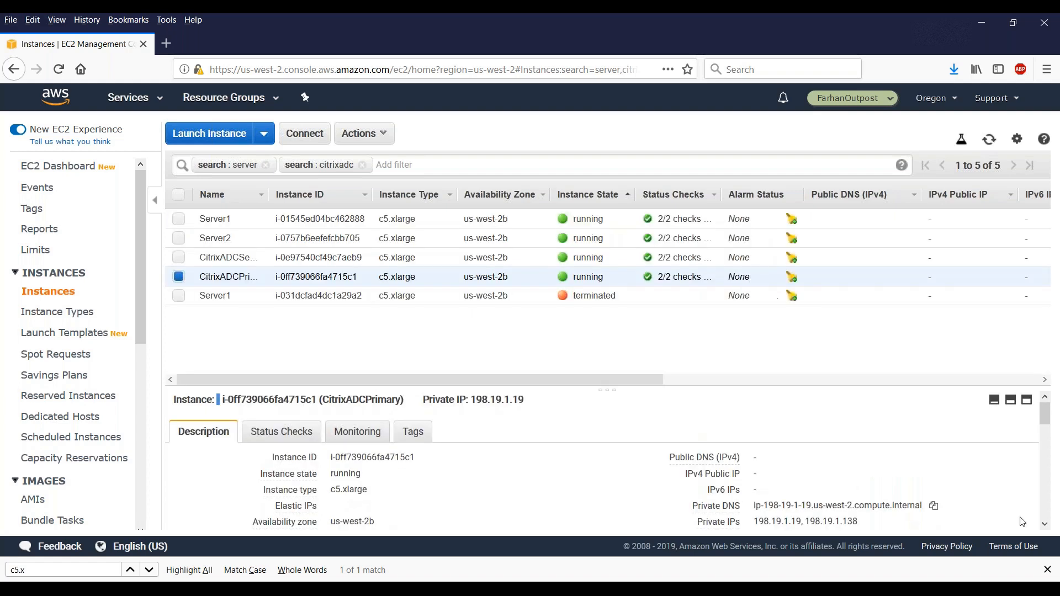
{"action": "scroll", "coordinate": [1048, 526], "scroll_direction": "down", "scroll_amount": 2}
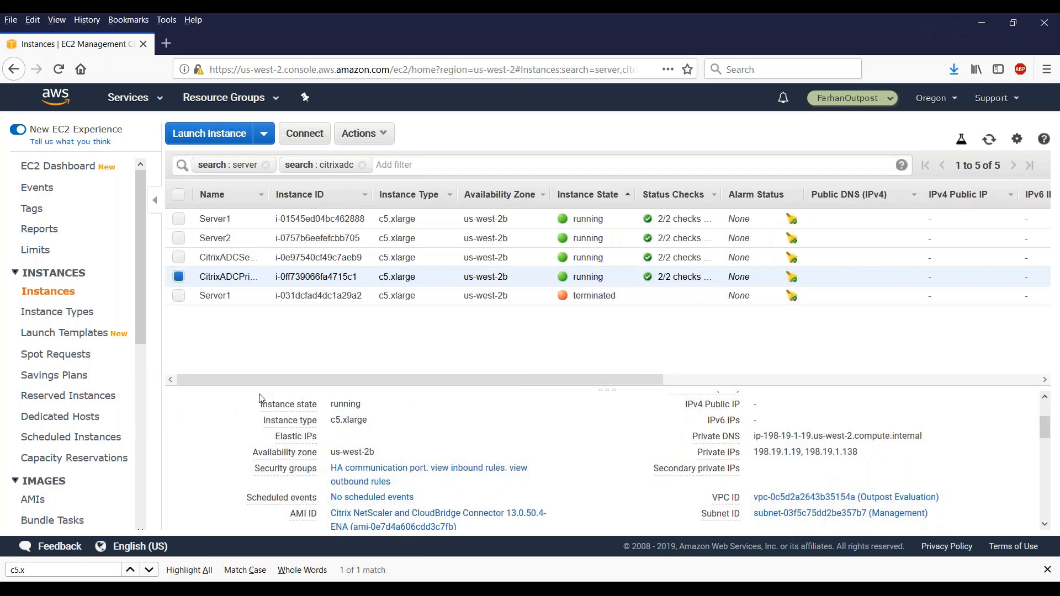
Select CitrixADCSecondary instead of CitrixADCPrimary and check whether its secondary private IPs include the virtual server address
{"action": "left_click", "coordinate": [178, 277]}
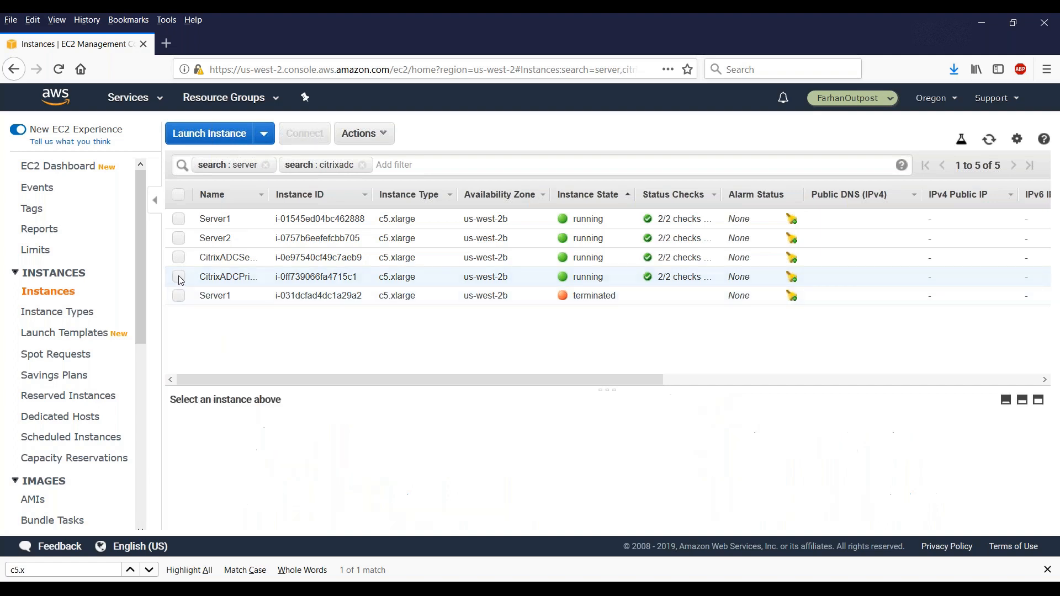
{"action": "left_click", "coordinate": [178, 258]}
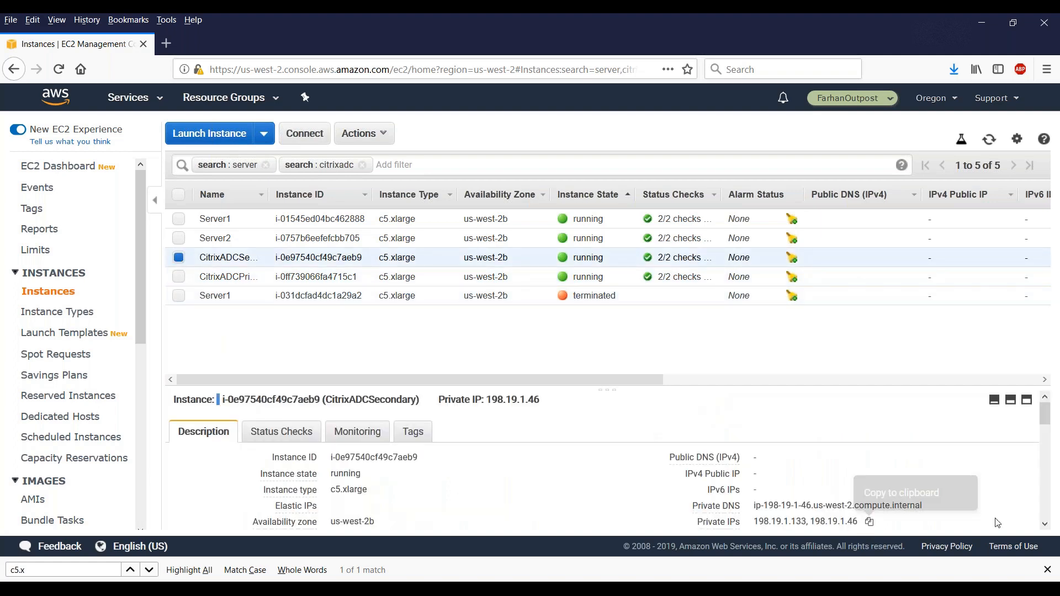
{"action": "scroll", "coordinate": [1045, 525], "scroll_direction": "down", "scroll_amount": 3}
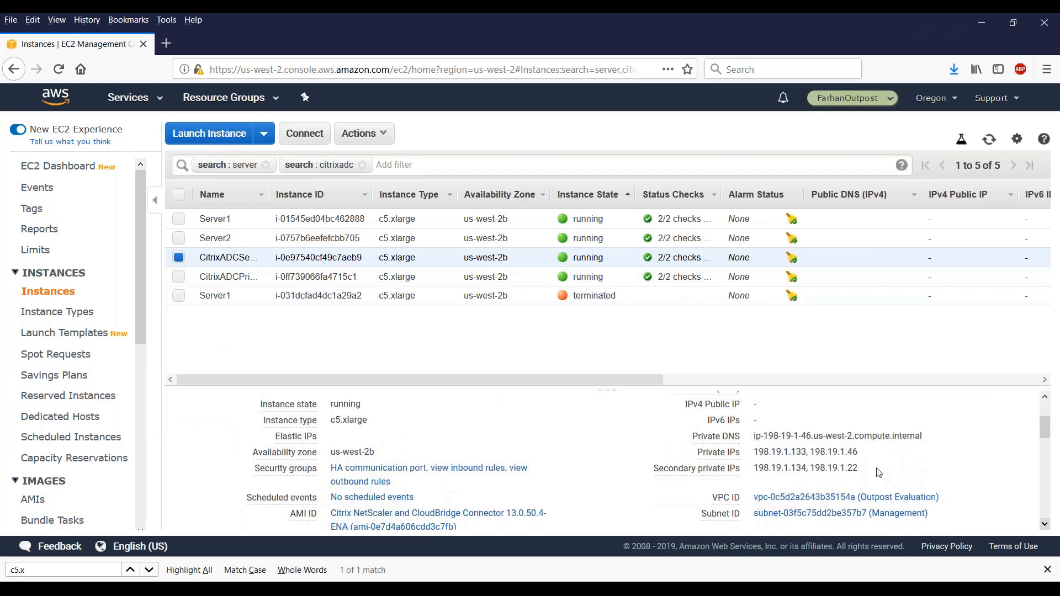
{"action": "left_click_drag", "start_coordinate": [860, 468], "coordinate": [746, 472]}
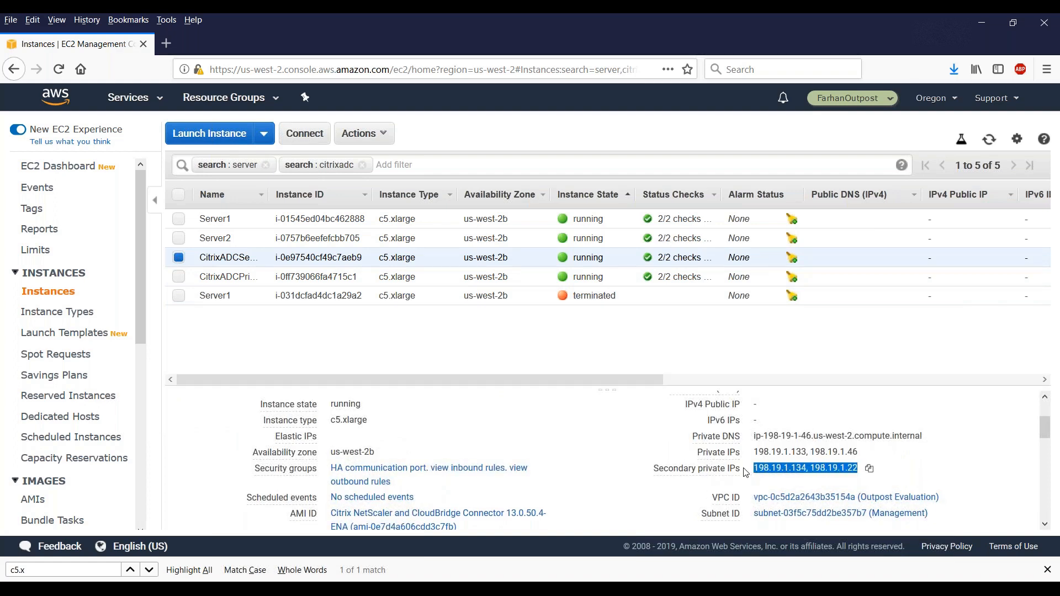